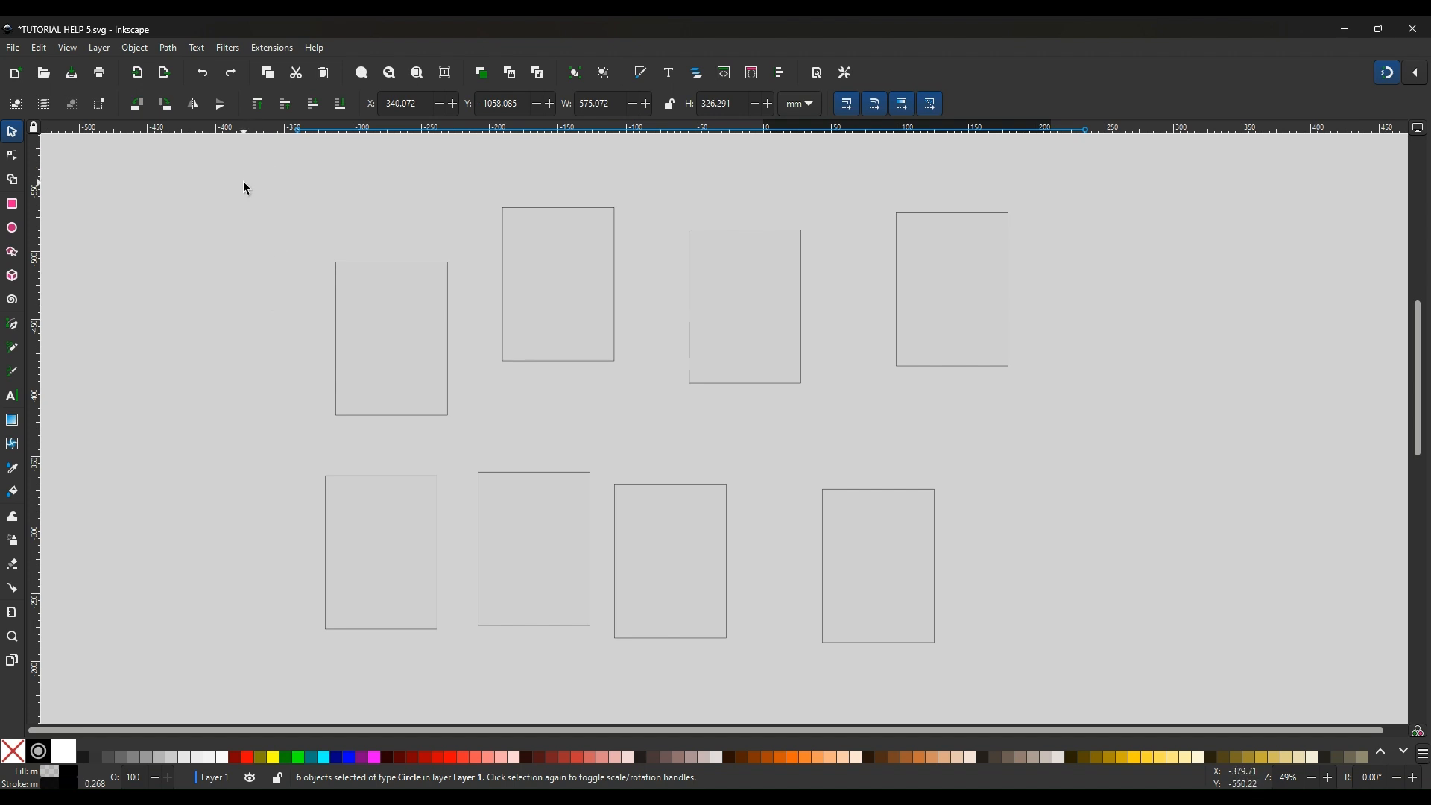
Select all eight rectangles and arrange them in a grid of 2 rows by 4 columns with 5 mm spacing
{"action": "left_click_drag", "start_coordinate": [231, 168], "coordinate": [1103, 700]}
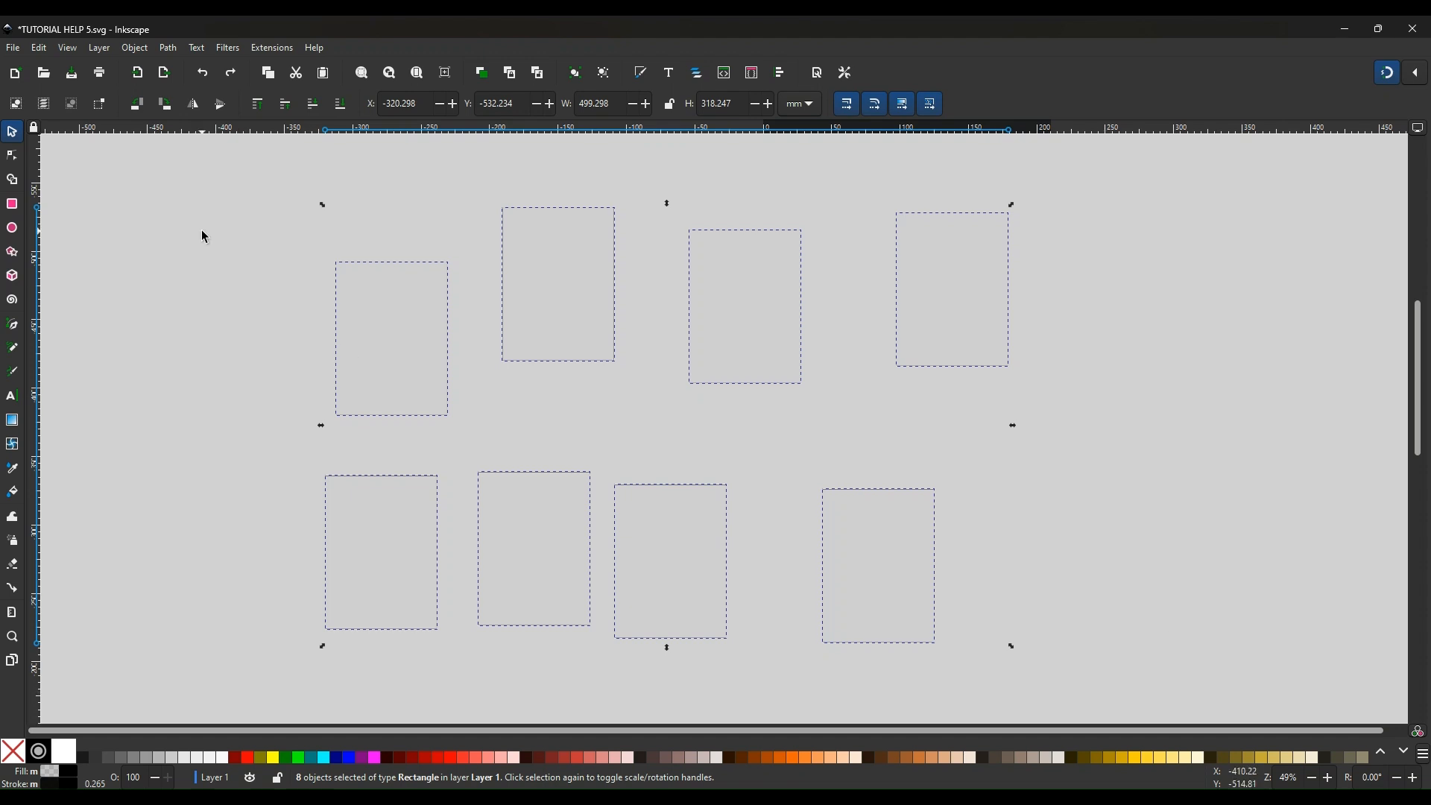
{"action": "left_click", "coordinate": [135, 48]}
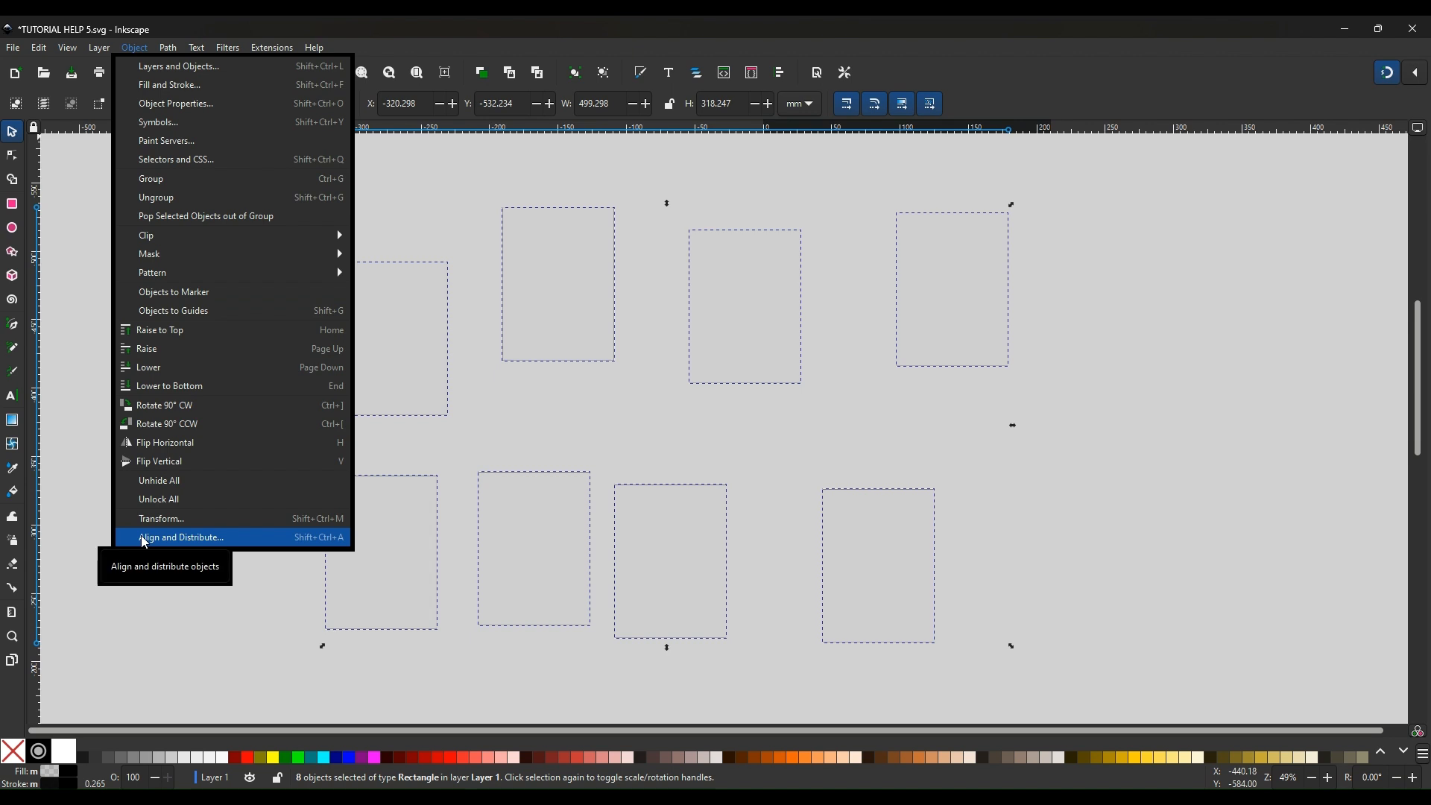
{"action": "left_click", "coordinate": [780, 75]}
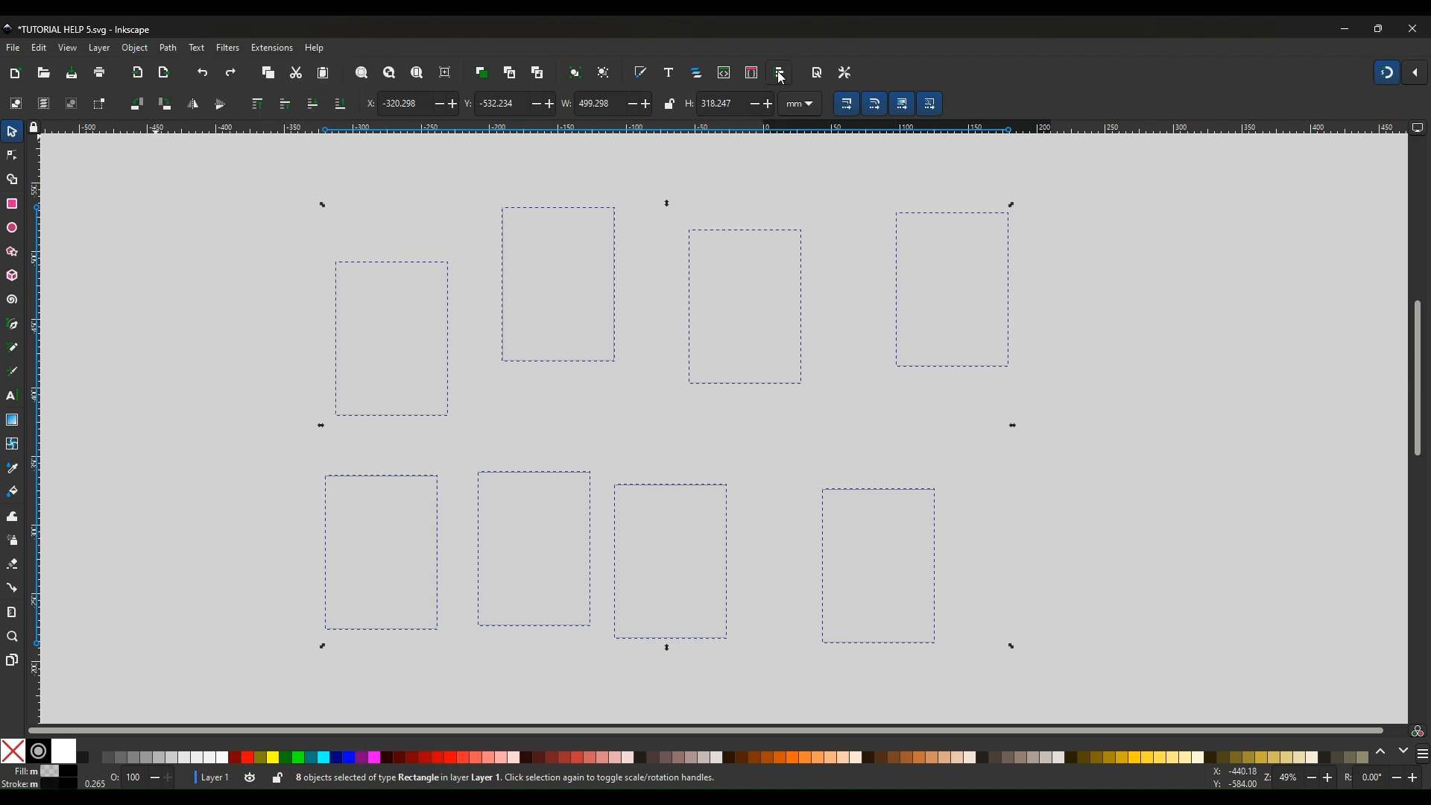
{"action": "left_click", "coordinate": [781, 75]}
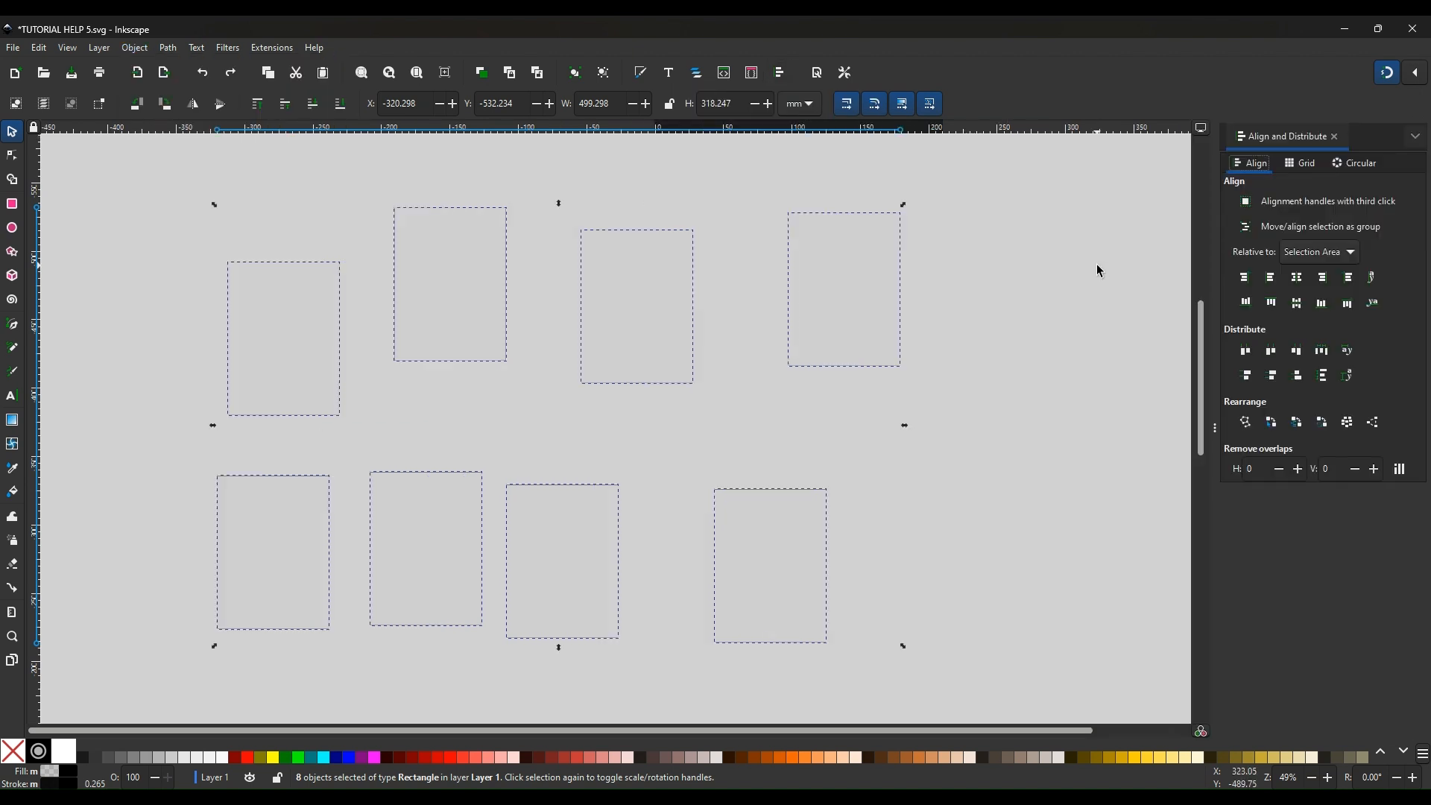
{"action": "left_click", "coordinate": [1309, 162]}
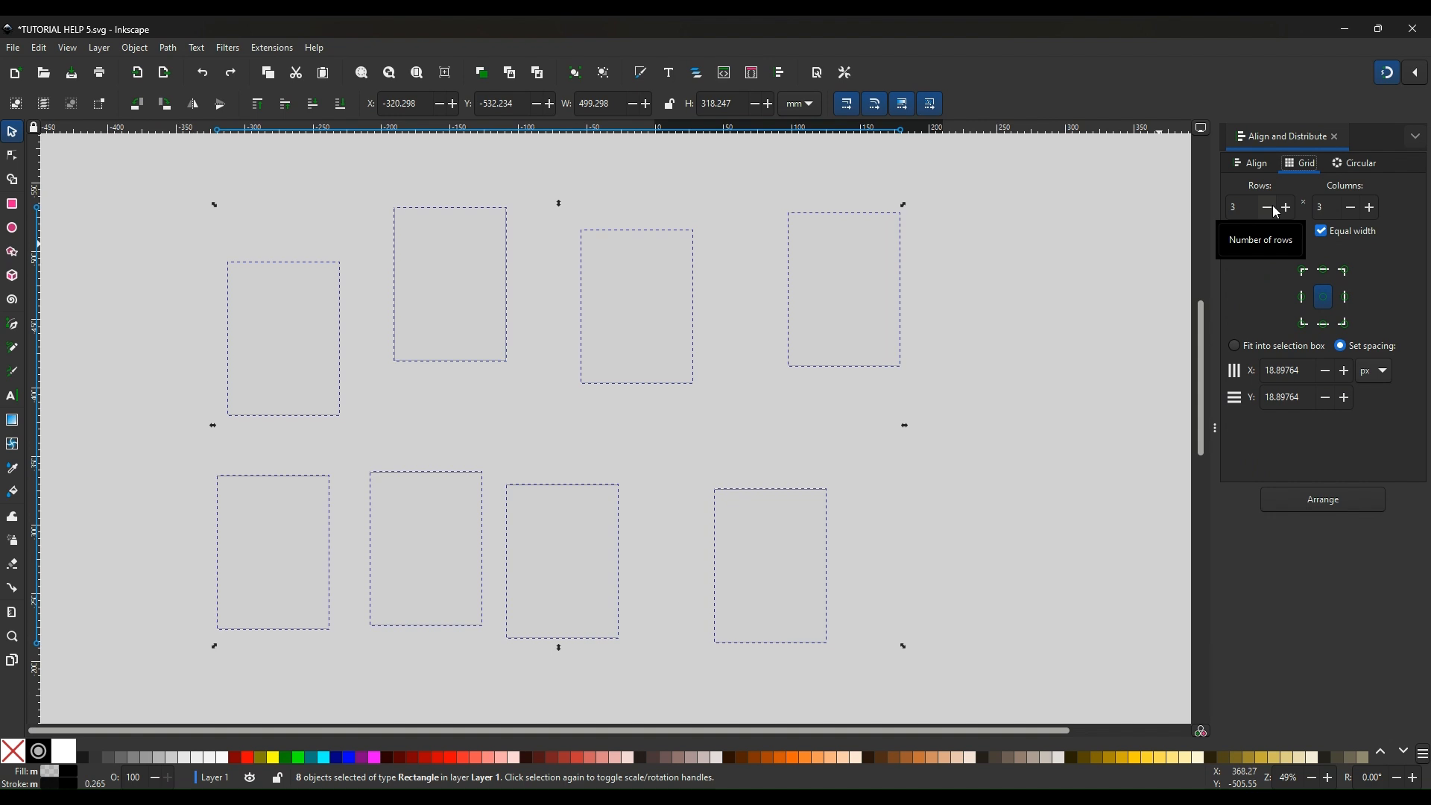
{"action": "left_click", "coordinate": [1368, 210]}
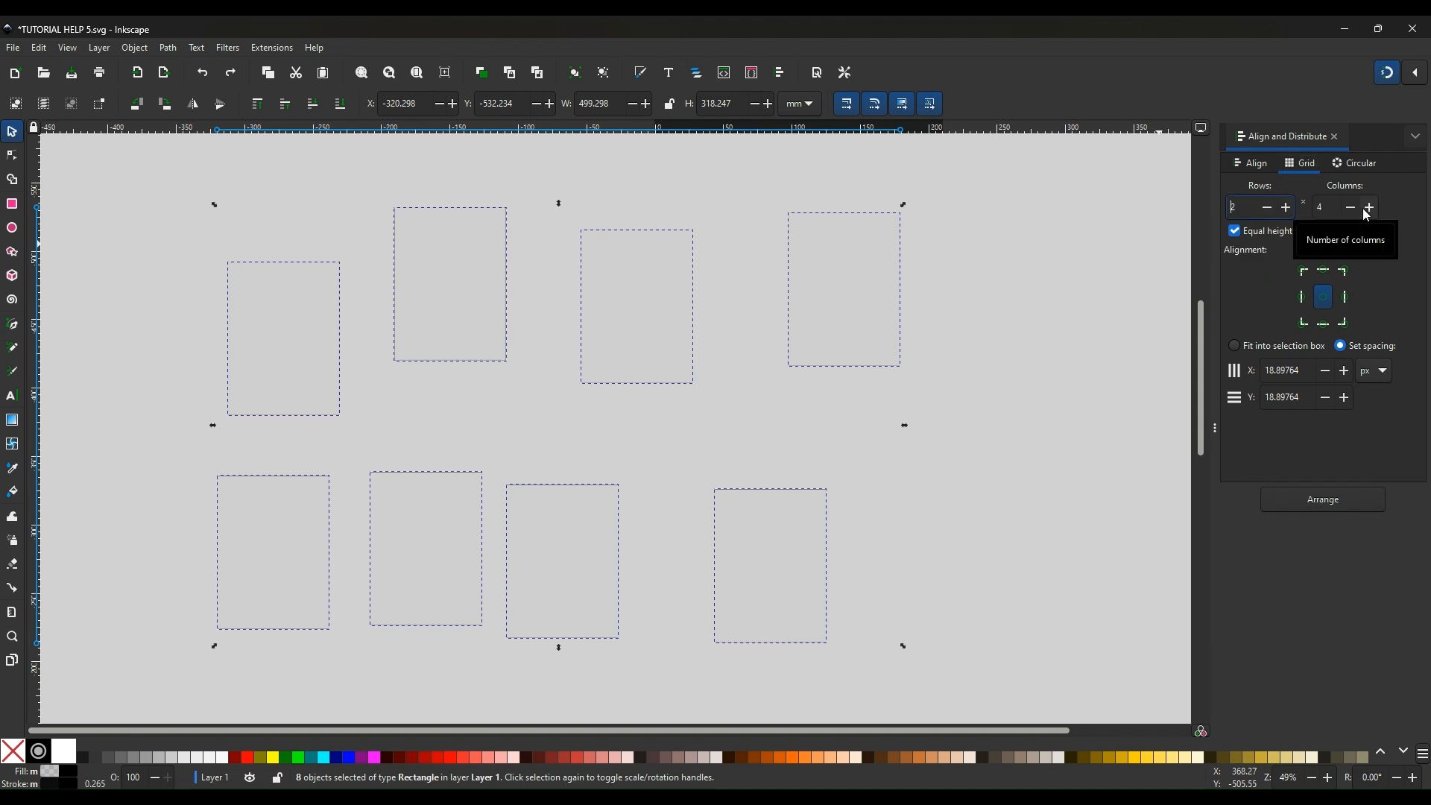
{"action": "left_click", "coordinate": [1389, 377]}
{"action": "left_click", "coordinate": [1370, 351]}
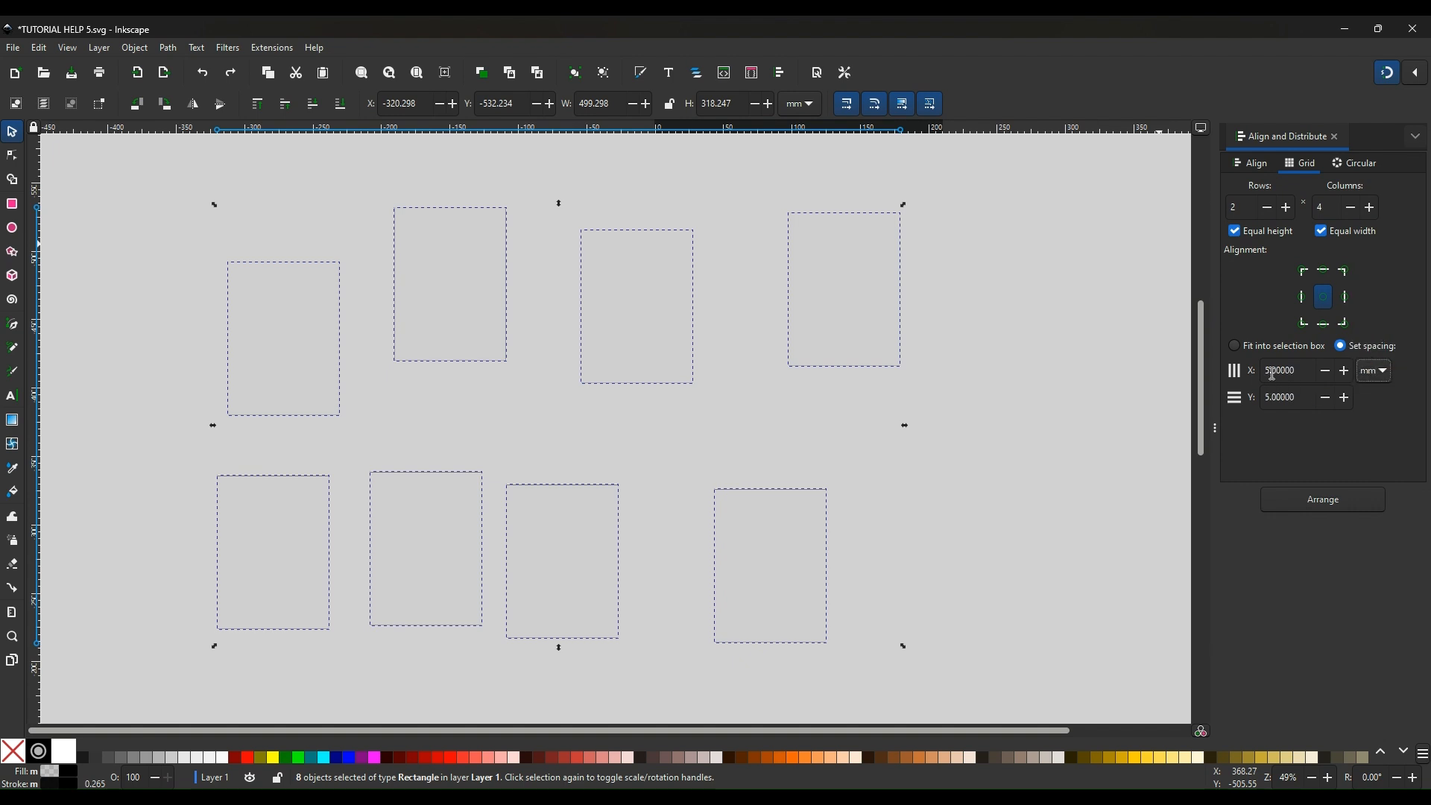
{"action": "left_click", "coordinate": [1328, 501]}
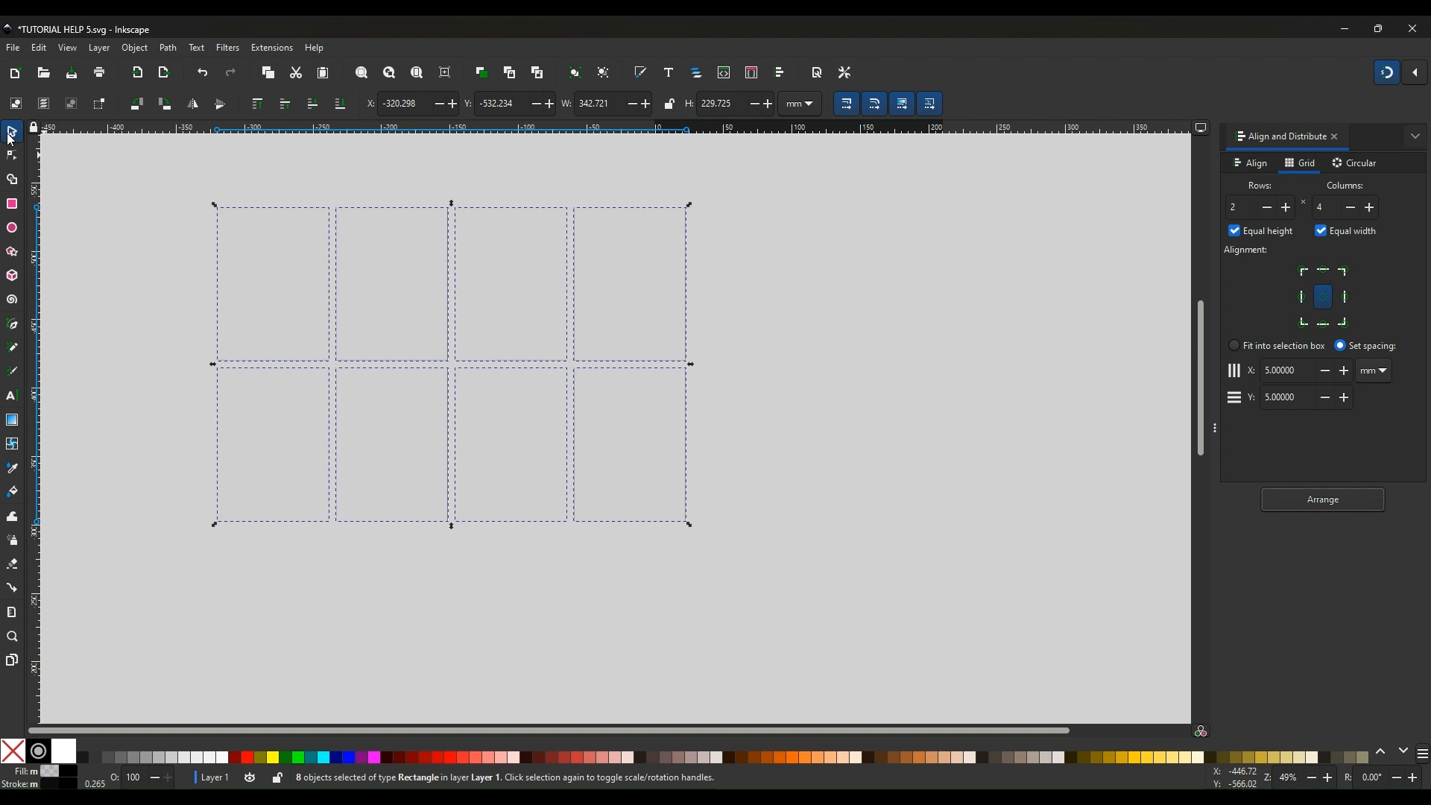
Draw a rectangle about 458 × 303 mm enclosing the grid of rectangles
{"action": "left_click", "coordinate": [116, 240]}
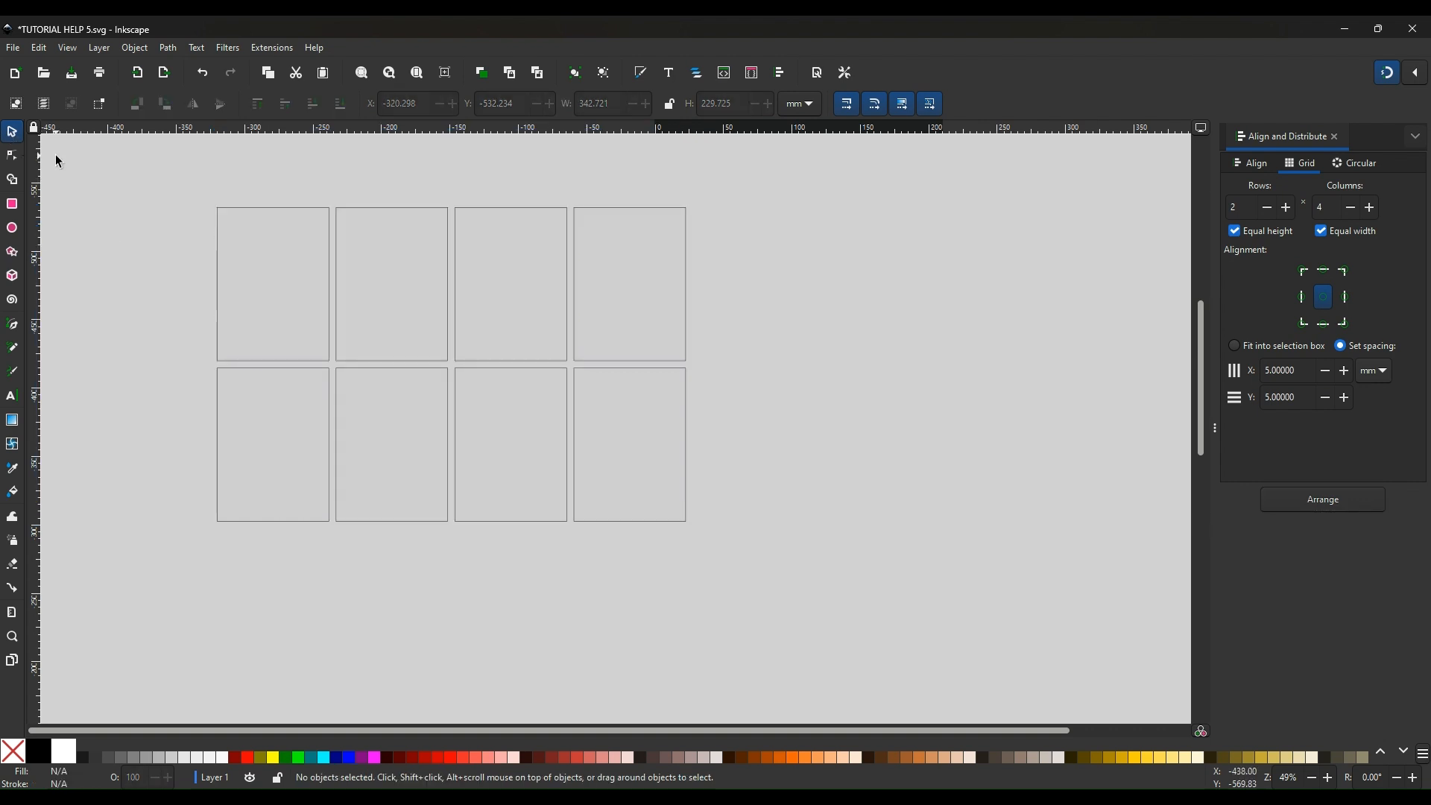
{"action": "left_click", "coordinate": [12, 203]}
{"action": "left_click_drag", "start_coordinate": [132, 161], "coordinate": [760, 577]}
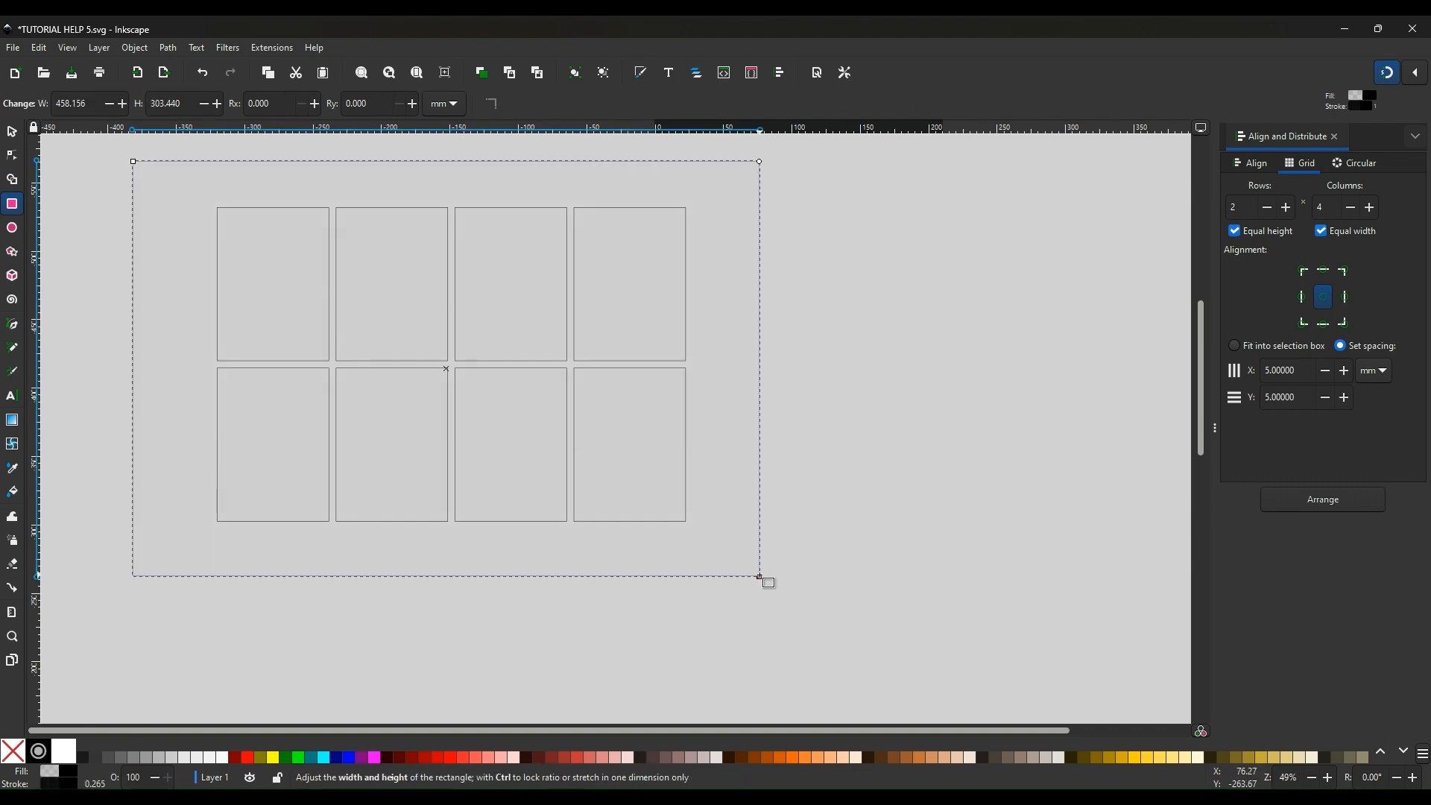
{"action": "key", "text": "Escape"}
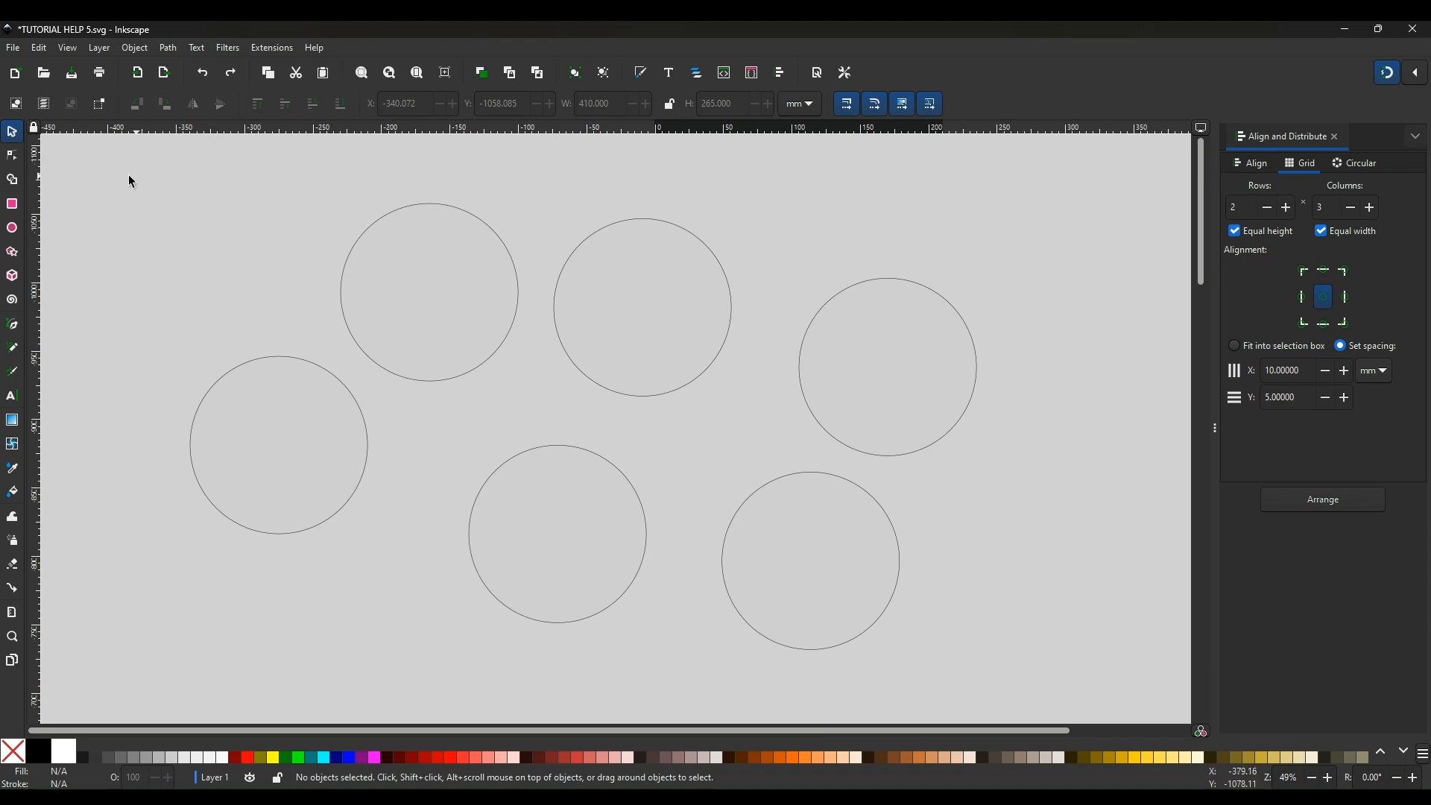
Select the six circles and arrange them in a grid of 2 rows by 3 columns
{"action": "left_click_drag", "start_coordinate": [128, 172], "coordinate": [1029, 696]}
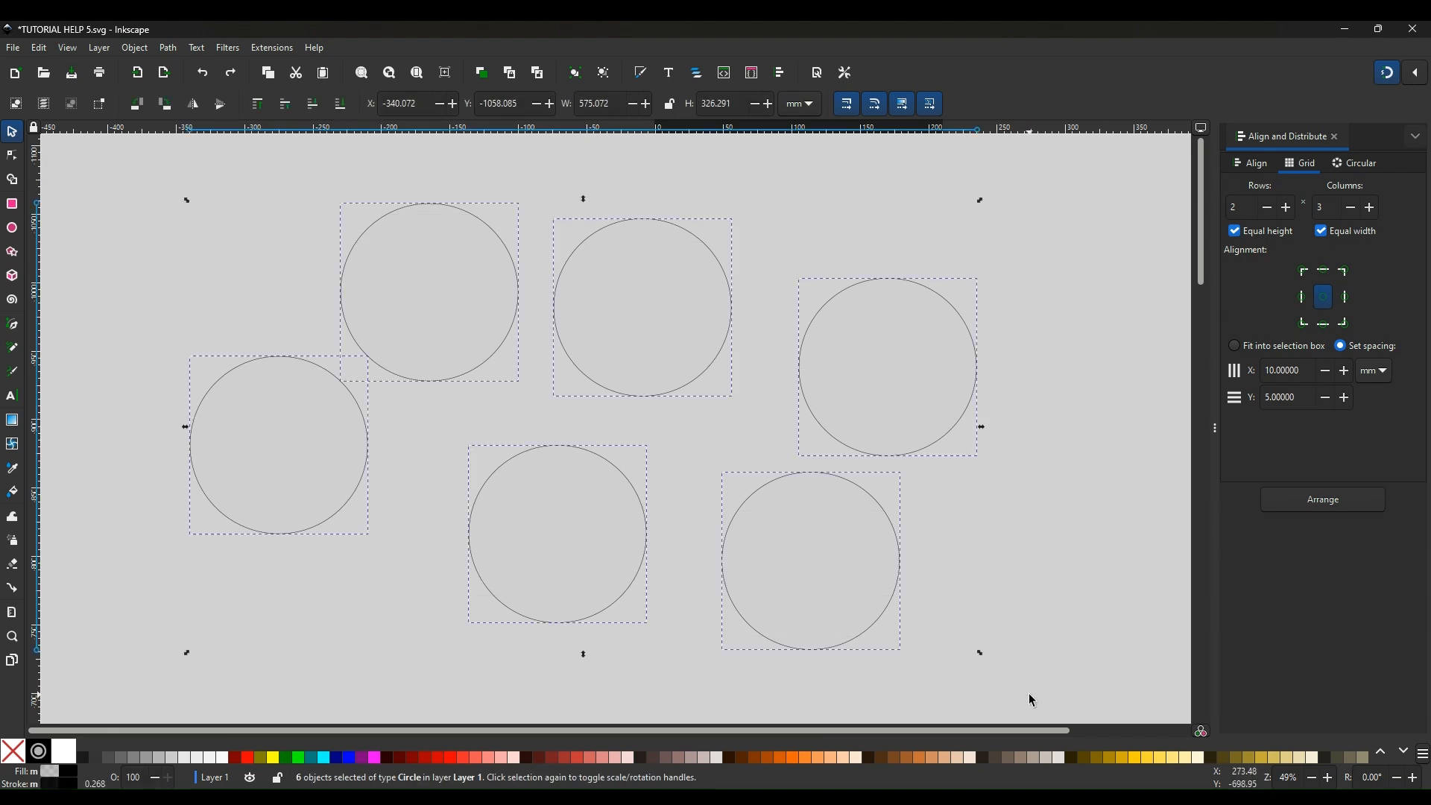
{"action": "left_click", "coordinate": [781, 77]}
{"action": "left_click", "coordinate": [1325, 511]}
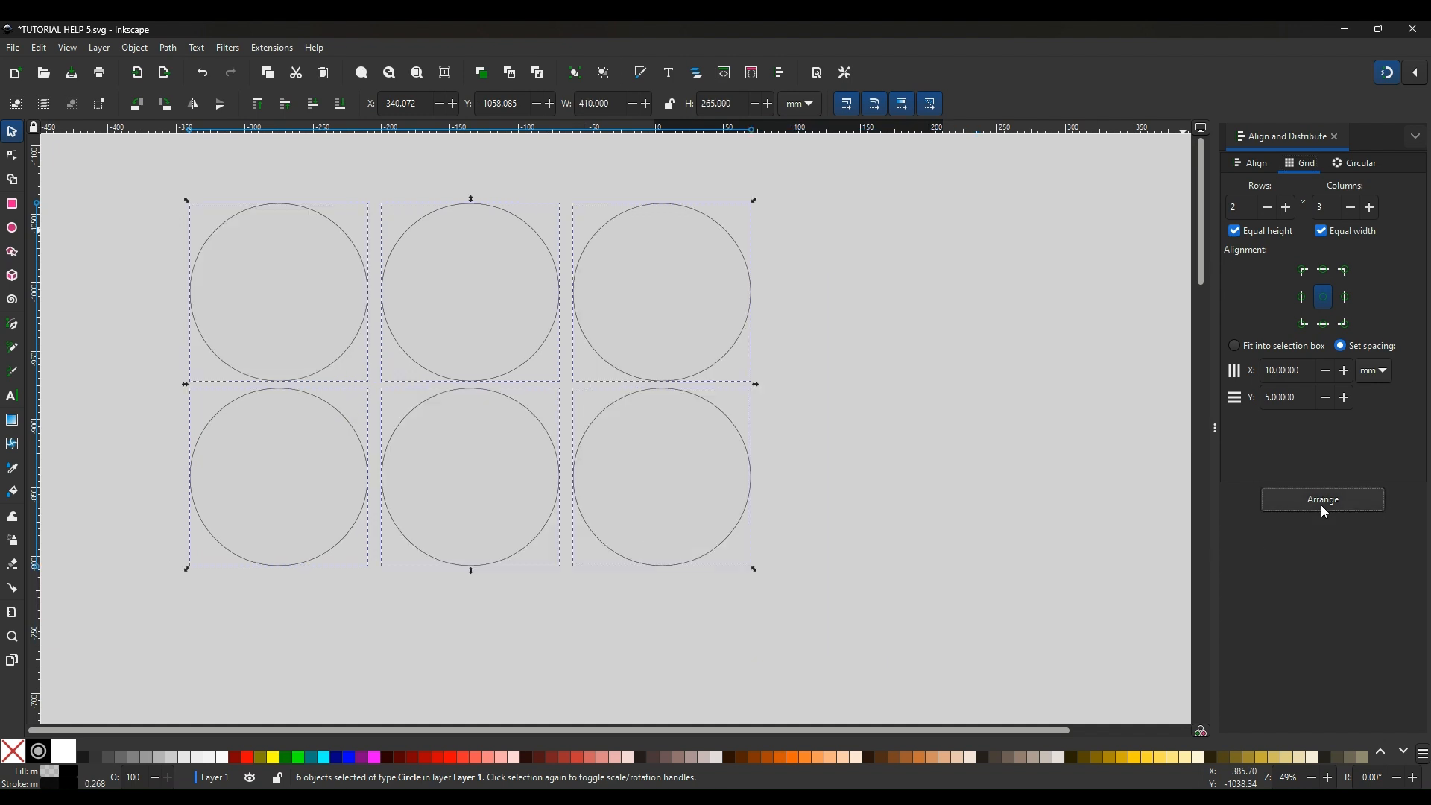
{"action": "left_click", "coordinate": [956, 434]}
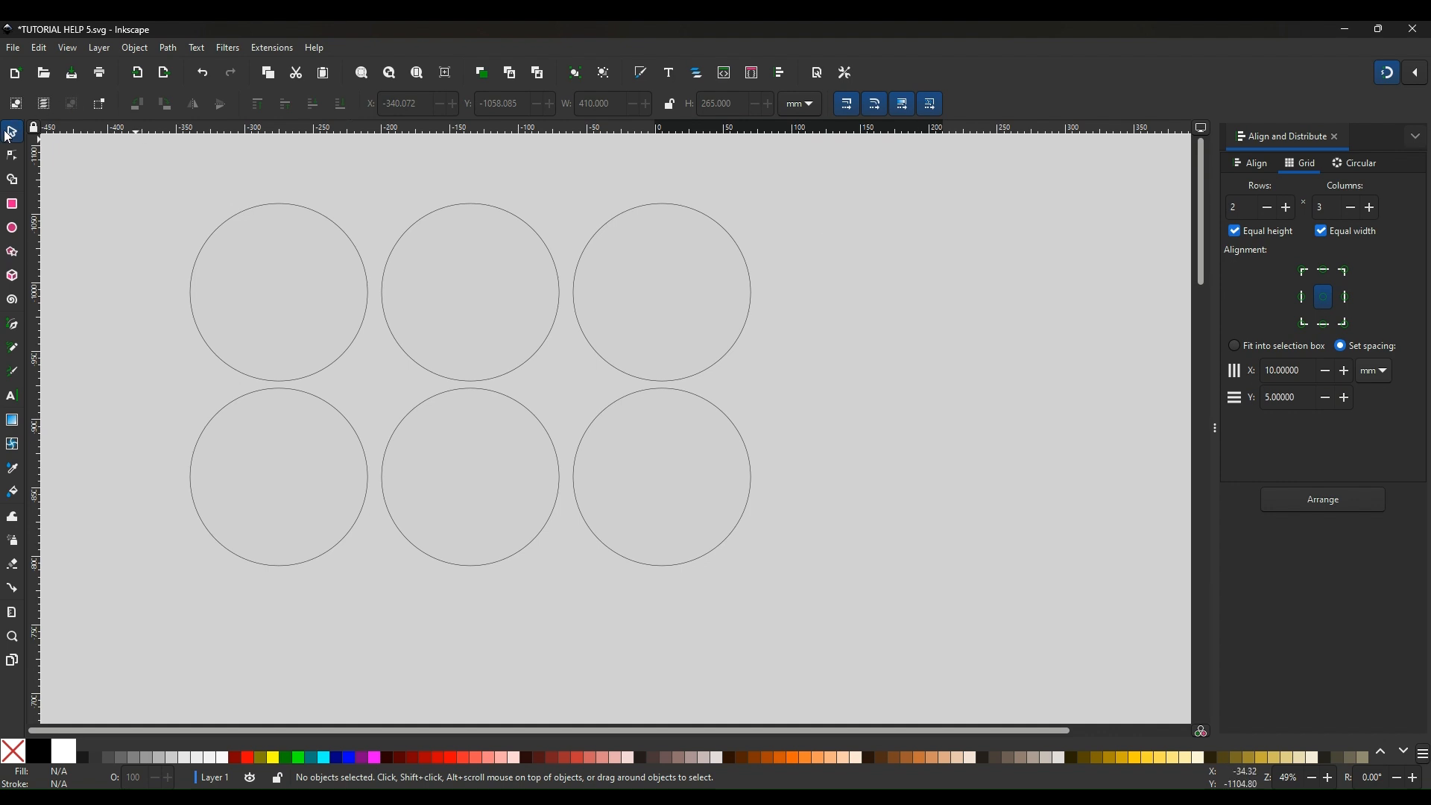
Draw a rectangle enclosing the grid of circles
{"action": "left_click", "coordinate": [13, 206]}
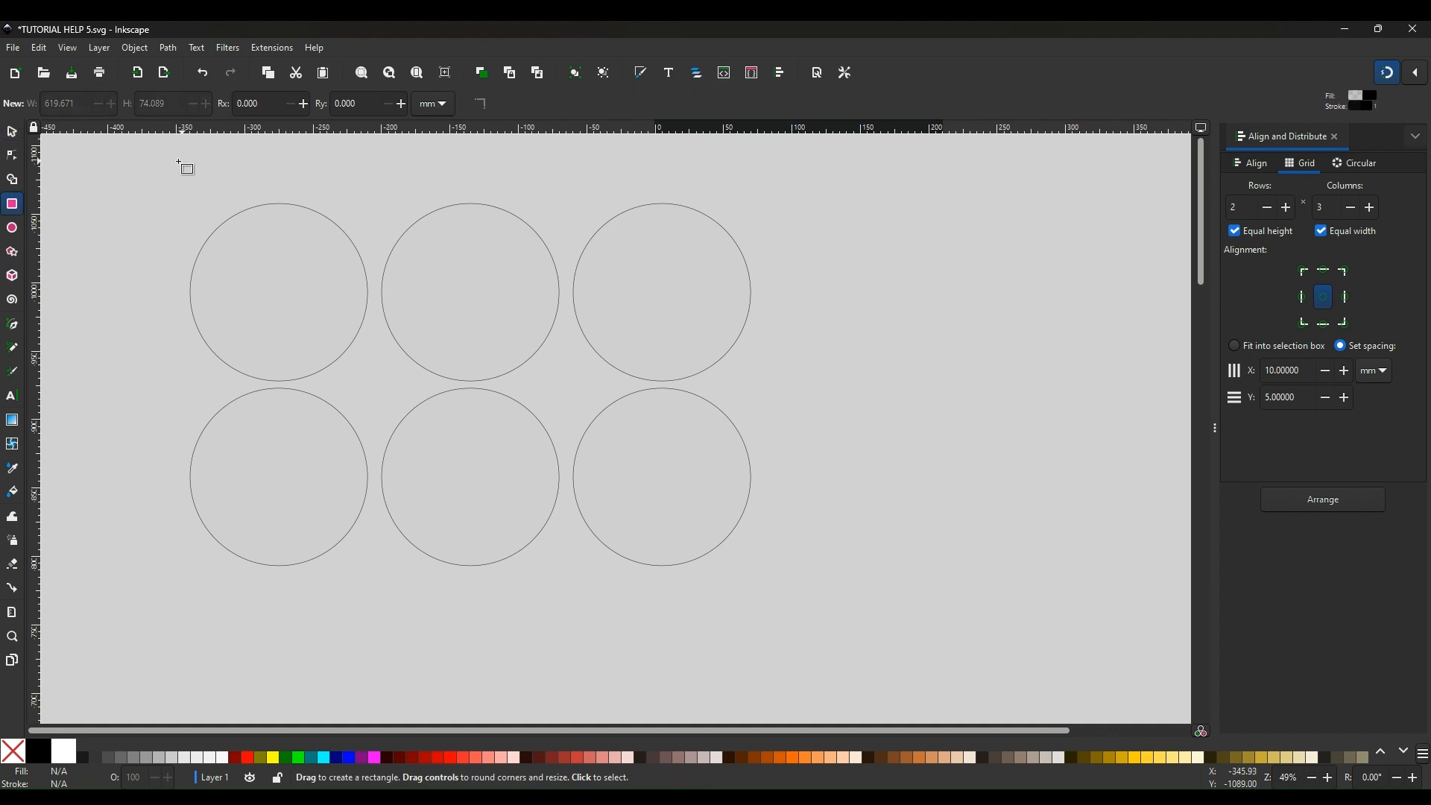
{"action": "mouse_move", "coordinate": [75, 157]}
{"action": "left_mouse_down"}
{"action": "mouse_move", "coordinate": [677, 195]}
{"action": "mouse_move", "coordinate": [799, 333]}
{"action": "mouse_move", "coordinate": [869, 606]}
{"action": "left_mouse_up"}
{"action": "left_click", "coordinate": [922, 543]}
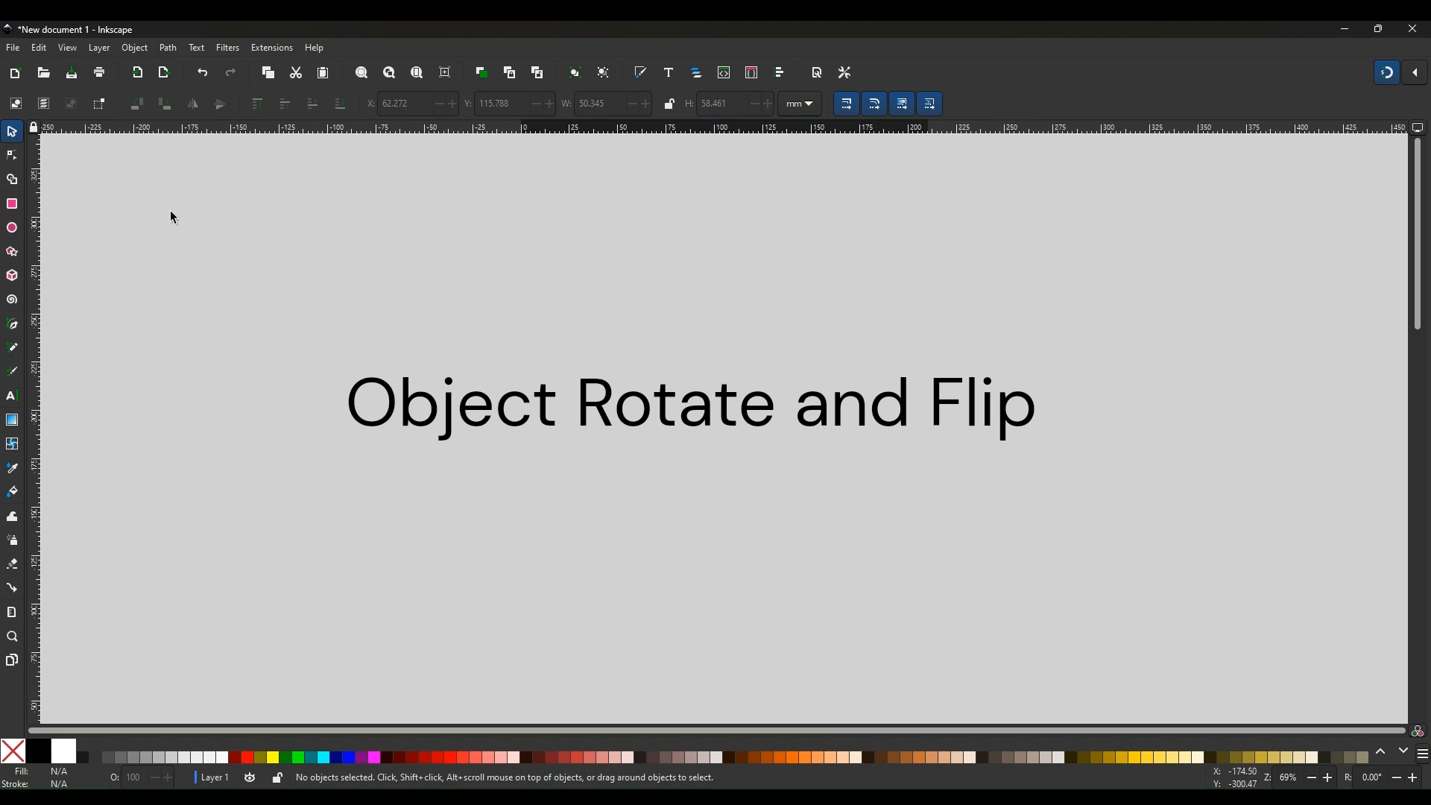
Draw a rectangle about 84 × 89 mm on the new document
{"action": "left_click", "coordinate": [13, 210]}
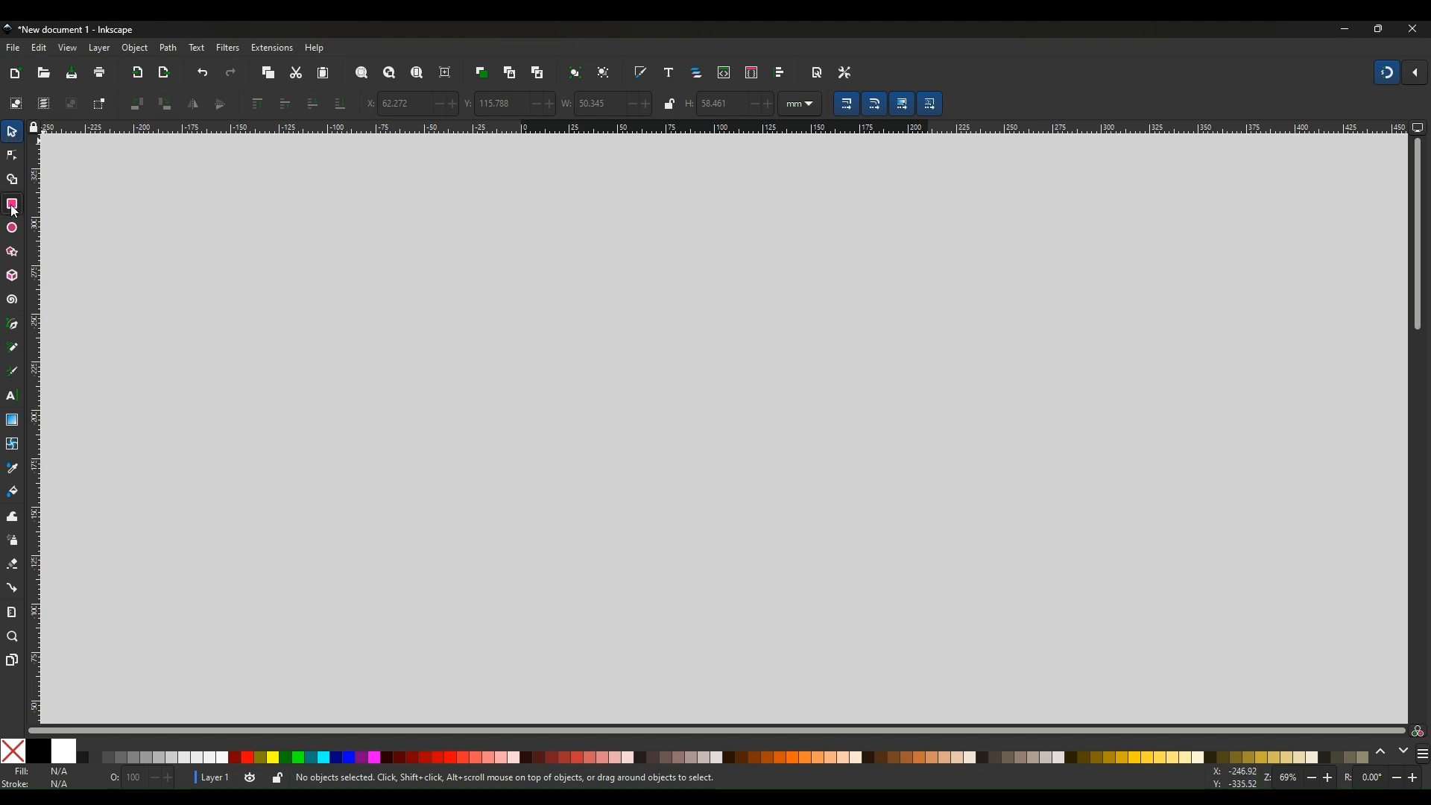
{"action": "left_click_drag", "start_coordinate": [288, 230], "coordinate": [453, 403]}
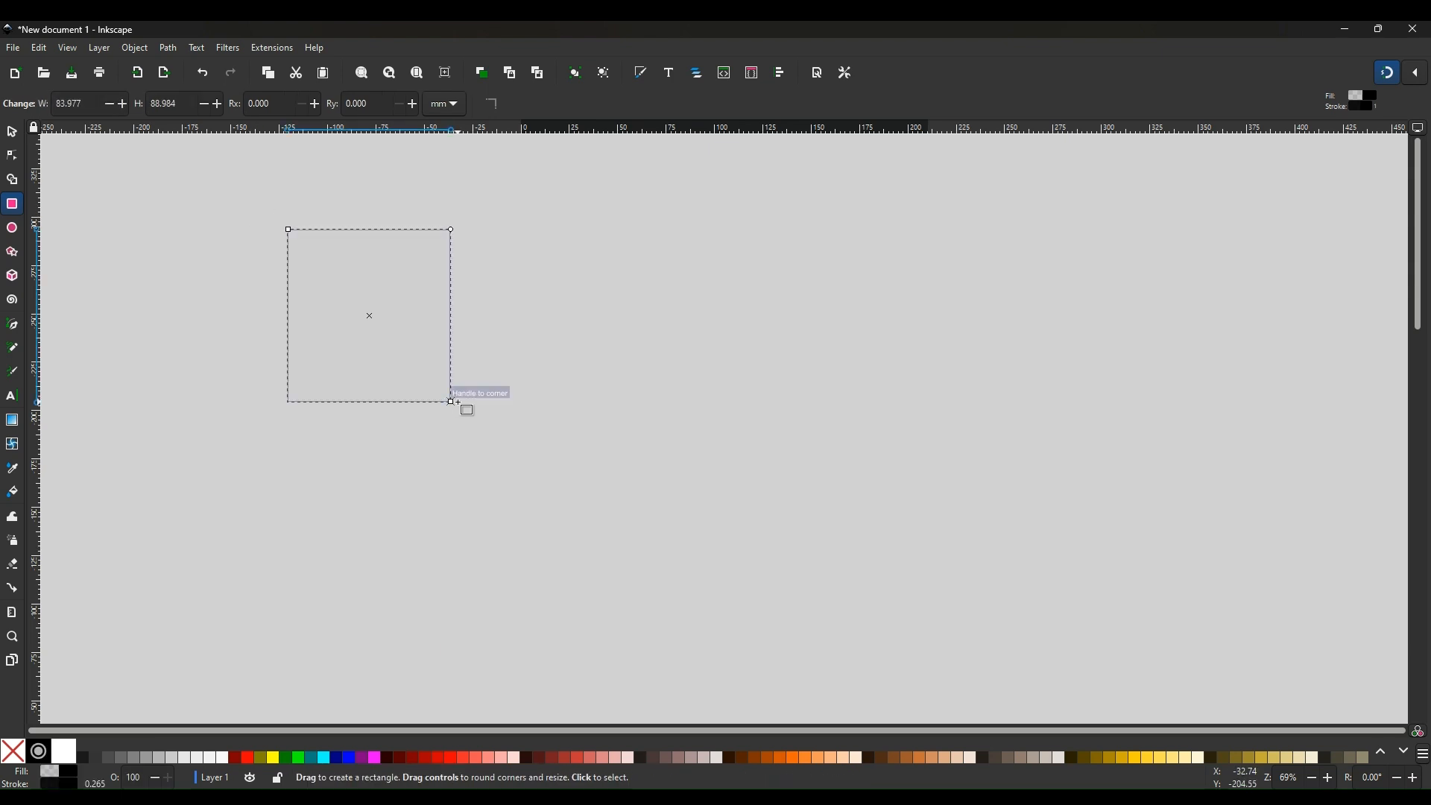
{"action": "left_click", "coordinate": [506, 401]}
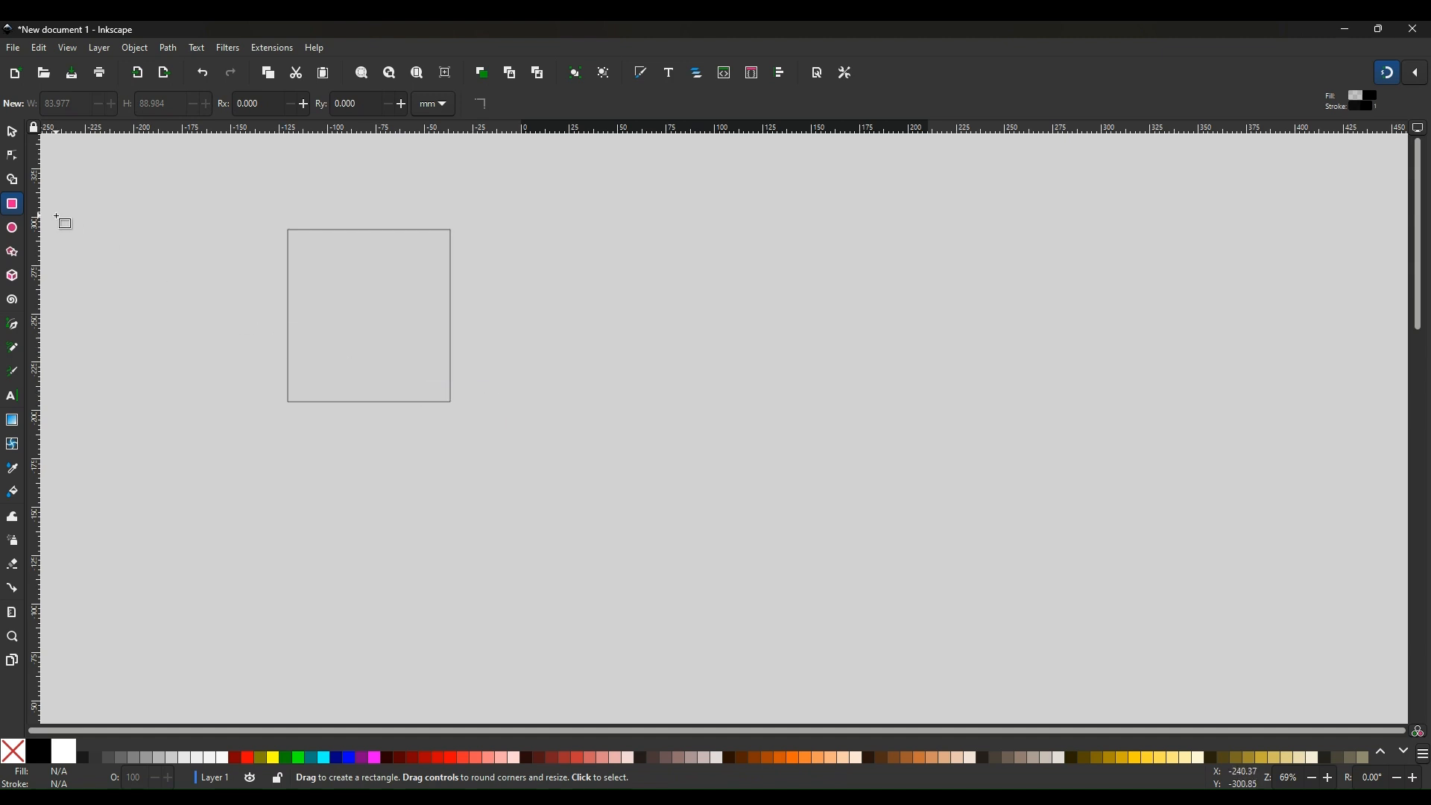
Trace a right triangle with the Pen tool along the rectangle's bottom and left edges and its diagonal
{"action": "left_click", "coordinate": [14, 326]}
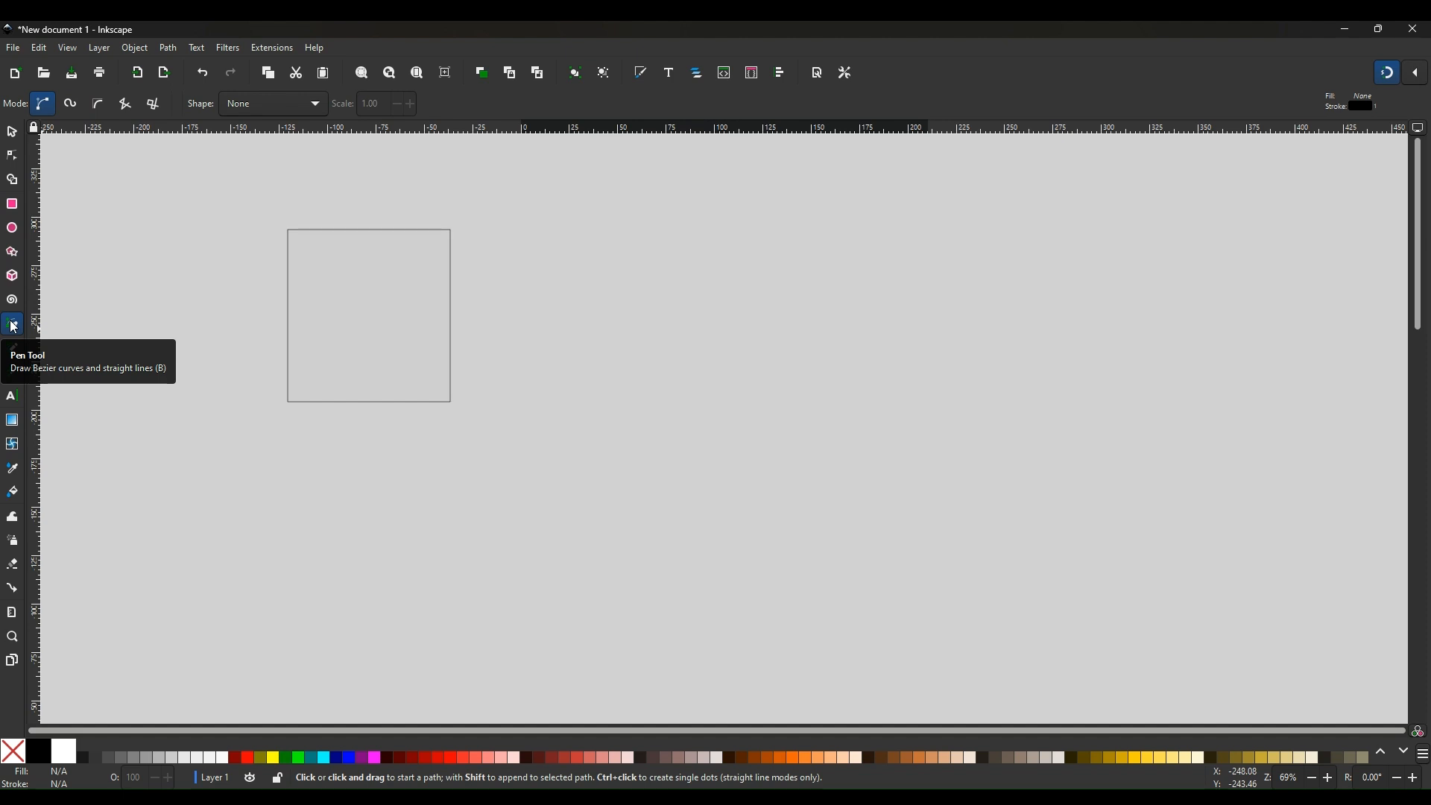
{"action": "left_click", "coordinate": [451, 402]}
{"action": "left_click", "coordinate": [288, 403]}
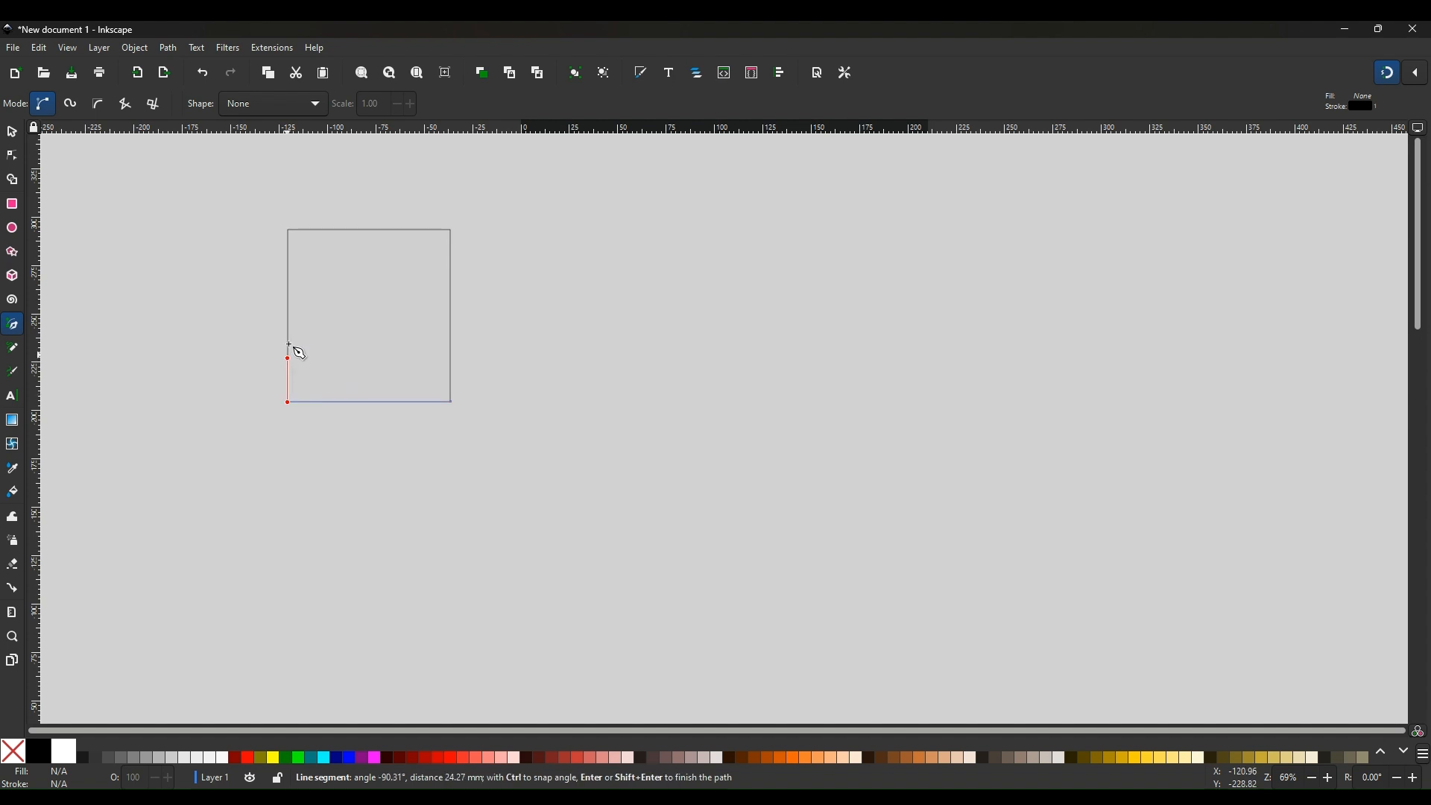
{"action": "left_click", "coordinate": [289, 231]}
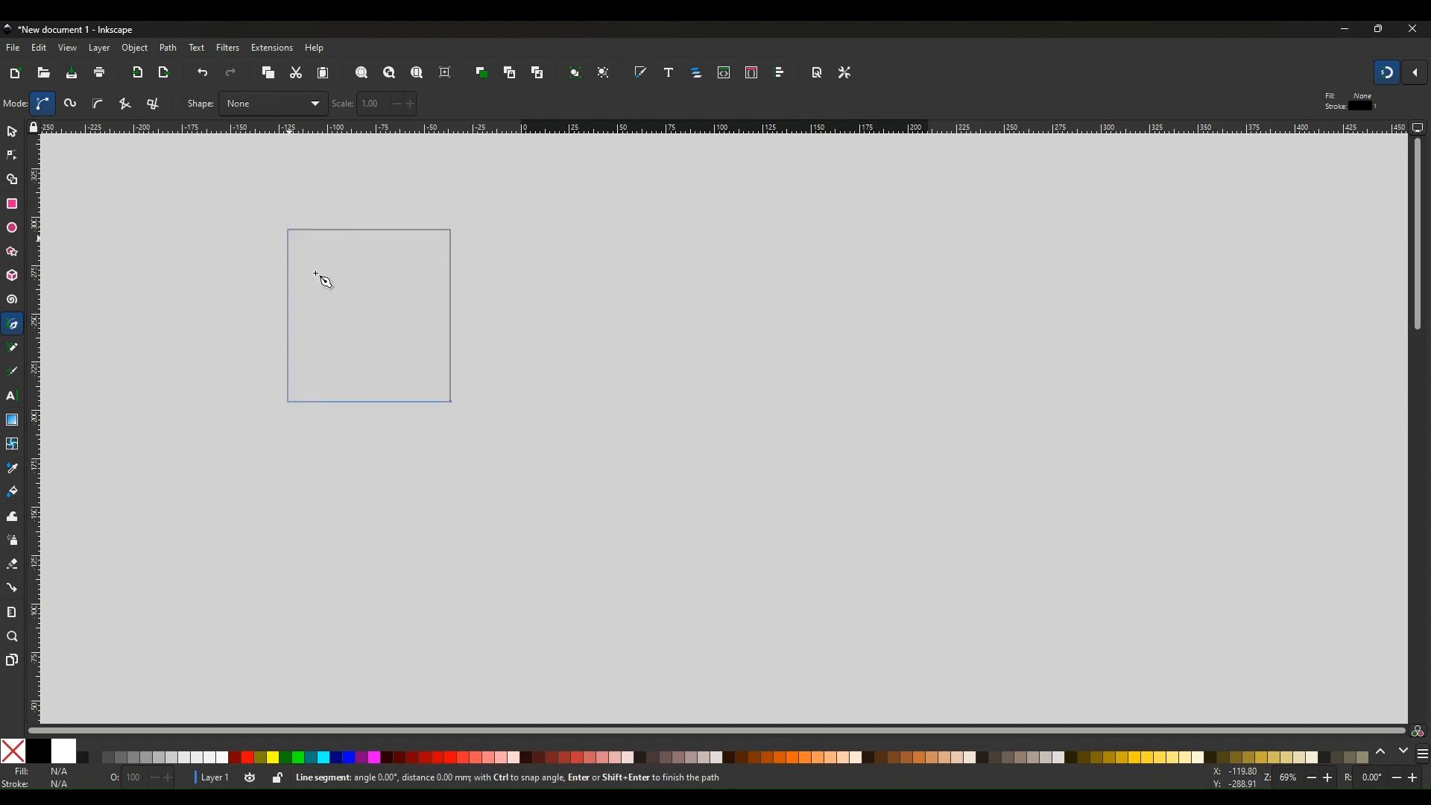
{"action": "left_click", "coordinate": [450, 402]}
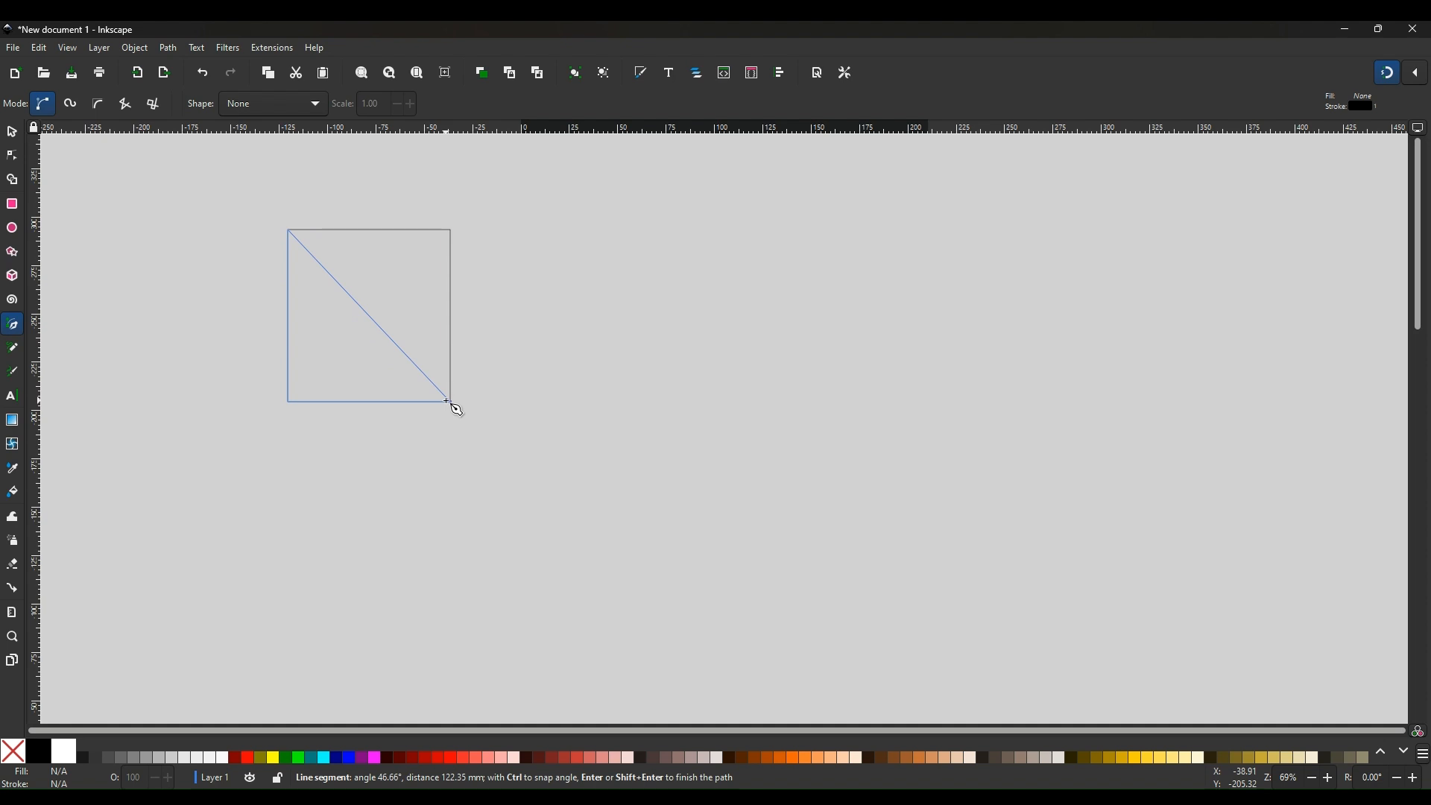
{"action": "key", "text": "Return"}
{"action": "left_click", "coordinate": [548, 391]}
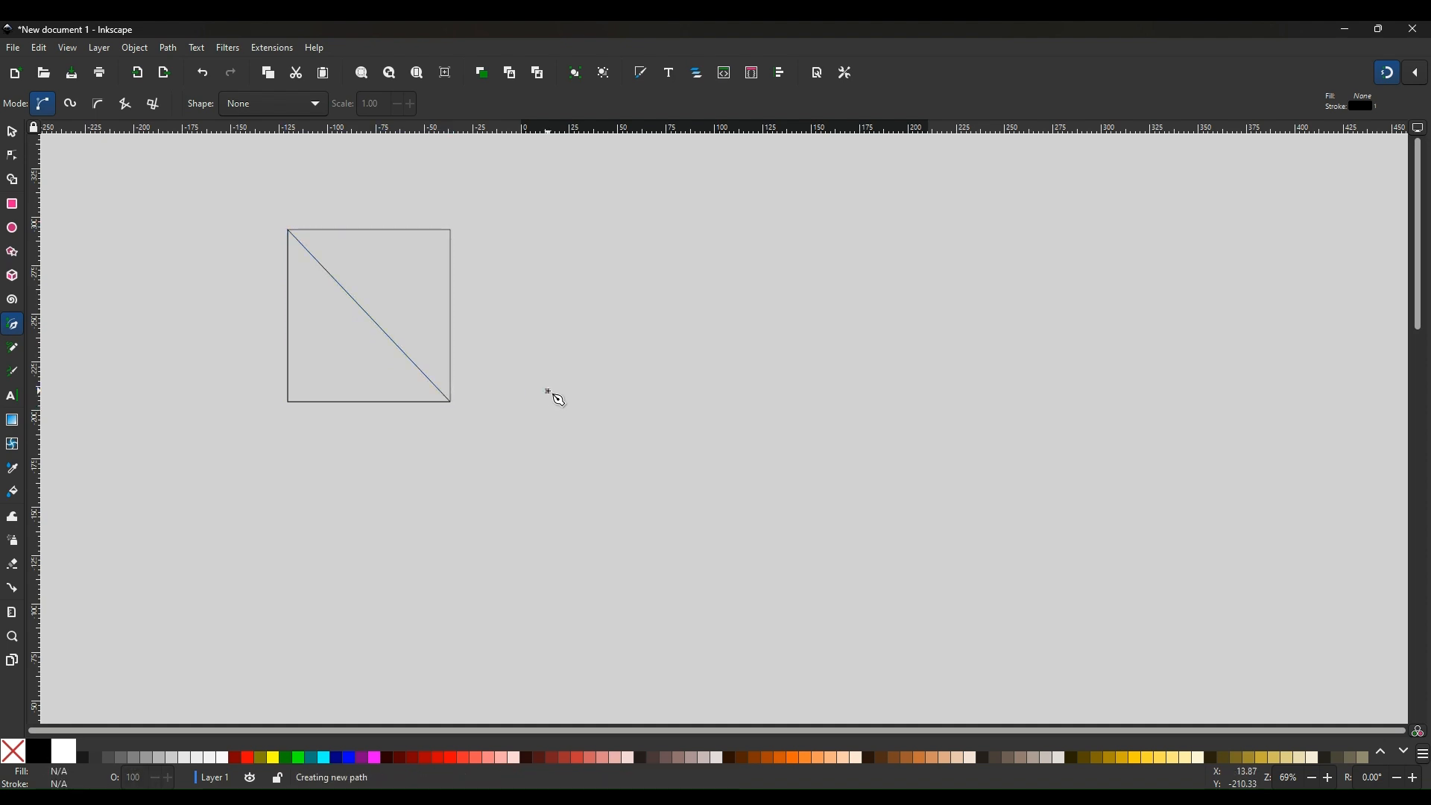
{"action": "left_click", "coordinate": [16, 136]}
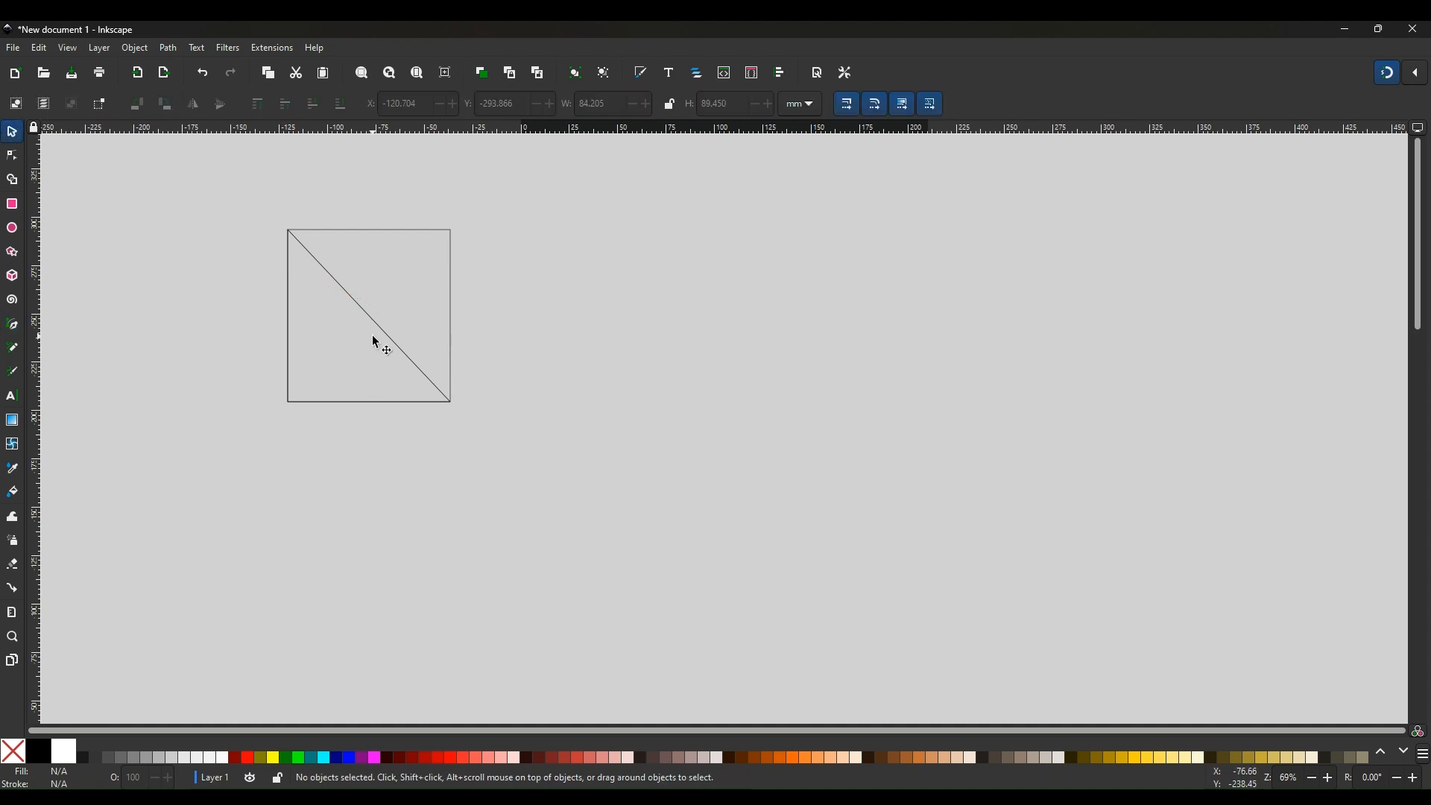
Move the triangle below and to the right of the rectangle
{"action": "left_click_drag", "start_coordinate": [373, 326], "coordinate": [632, 533]}
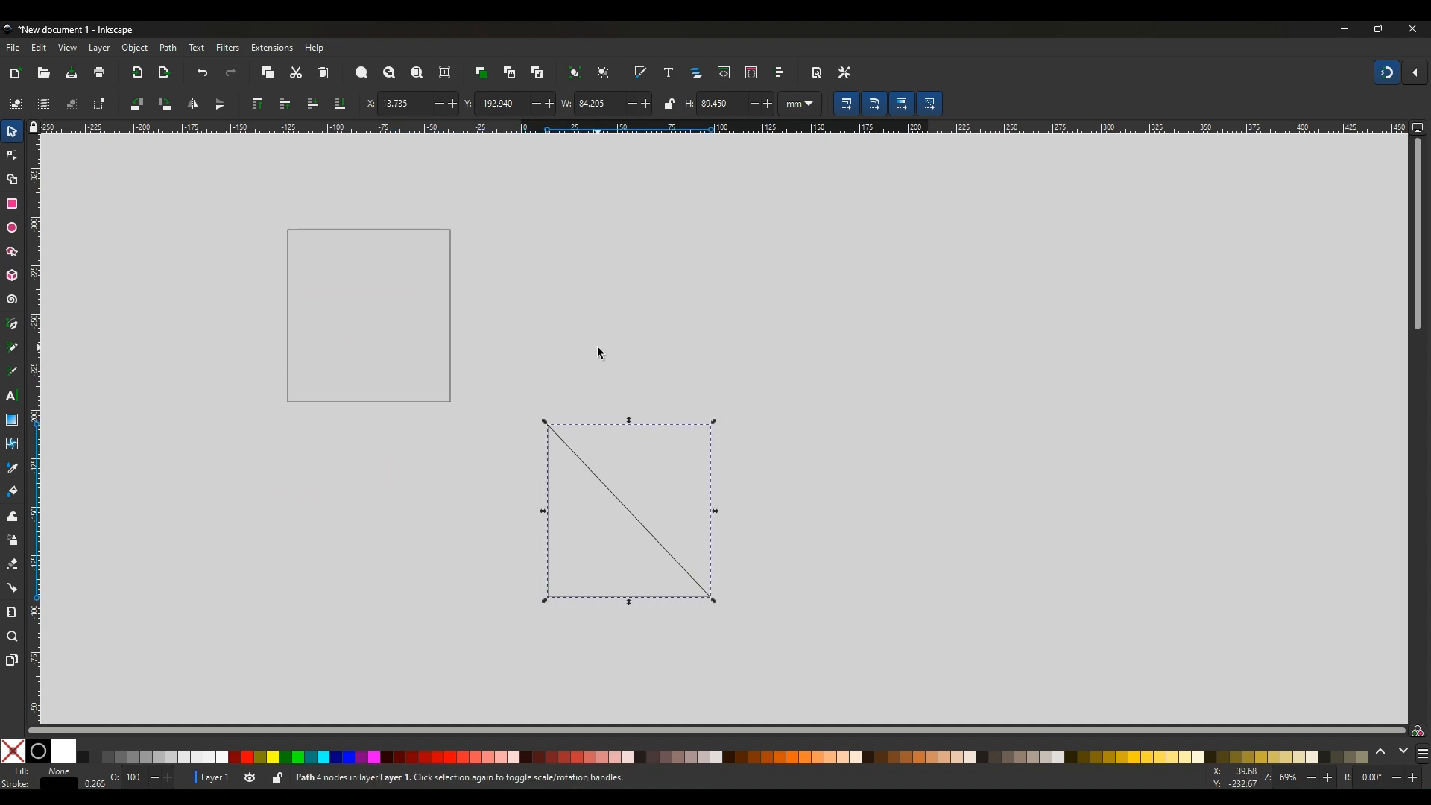
{"action": "key", "text": "Escape"}
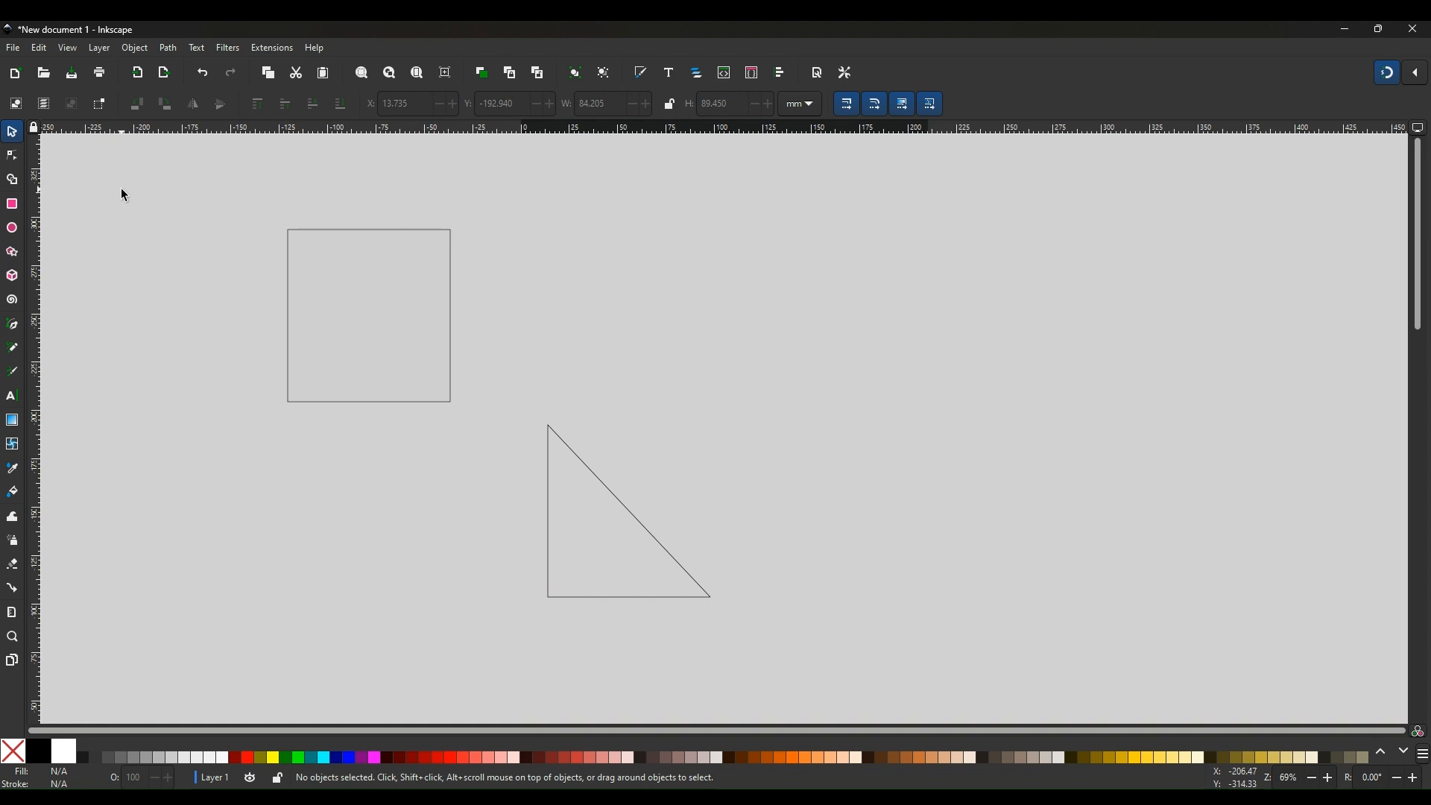
Duplicate the triangle and move the copy to its left
{"action": "left_click", "coordinate": [617, 504]}
{"action": "right_click", "coordinate": [617, 504]}
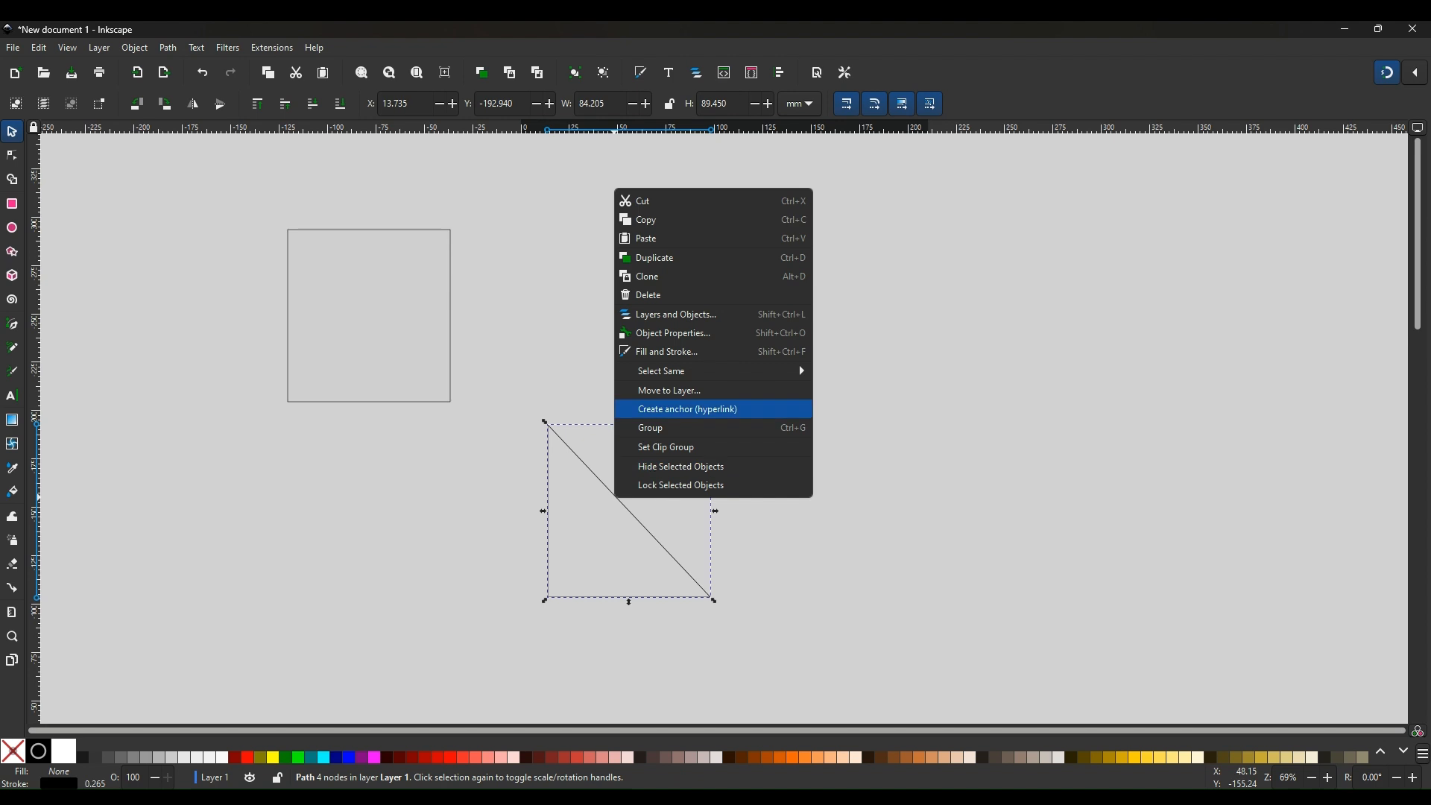
{"action": "left_click", "coordinate": [647, 257]}
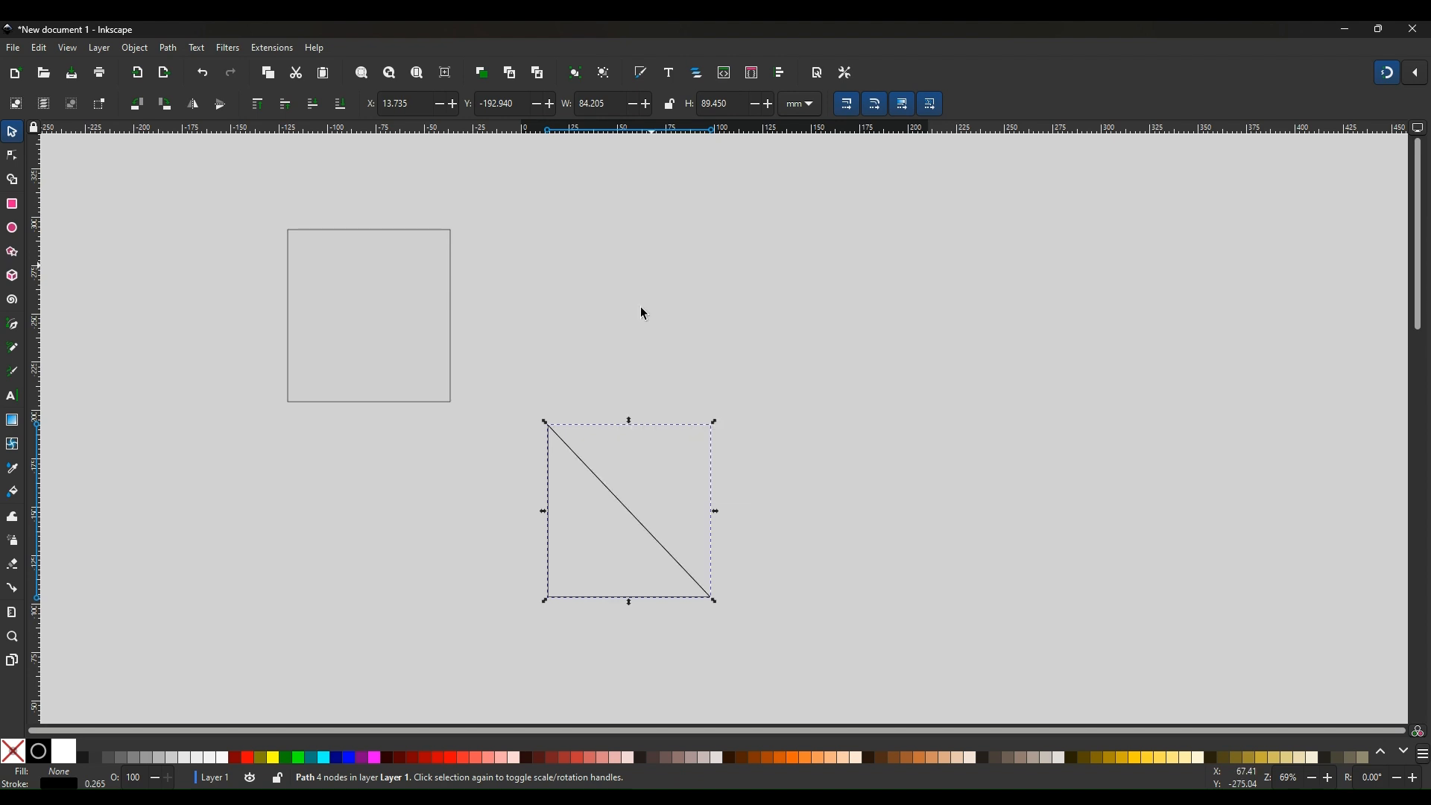
{"action": "left_click_drag", "start_coordinate": [603, 506], "coordinate": [398, 499]}
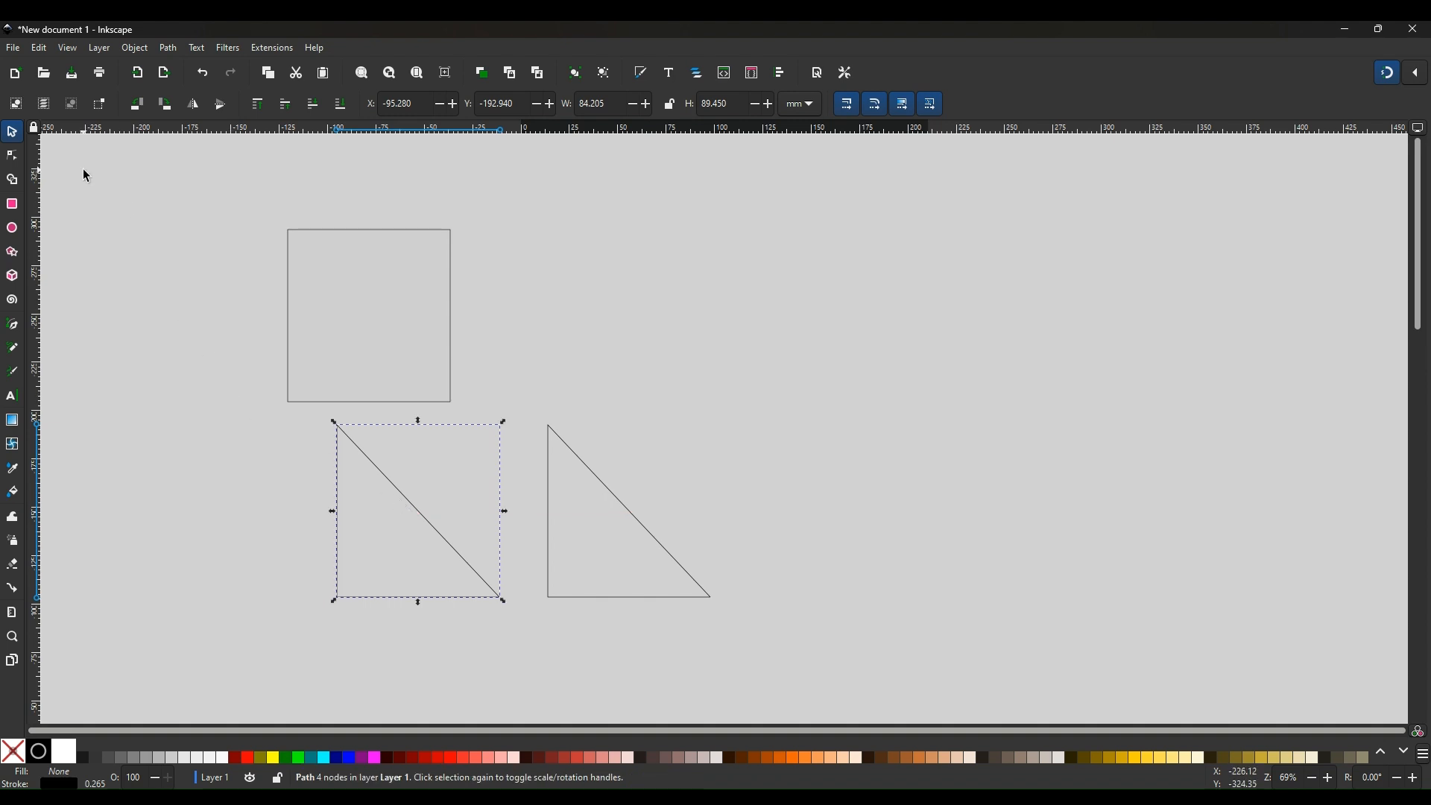
Flip the copy horizontally and slide it up against the original triangle
{"action": "left_click", "coordinate": [192, 104]}
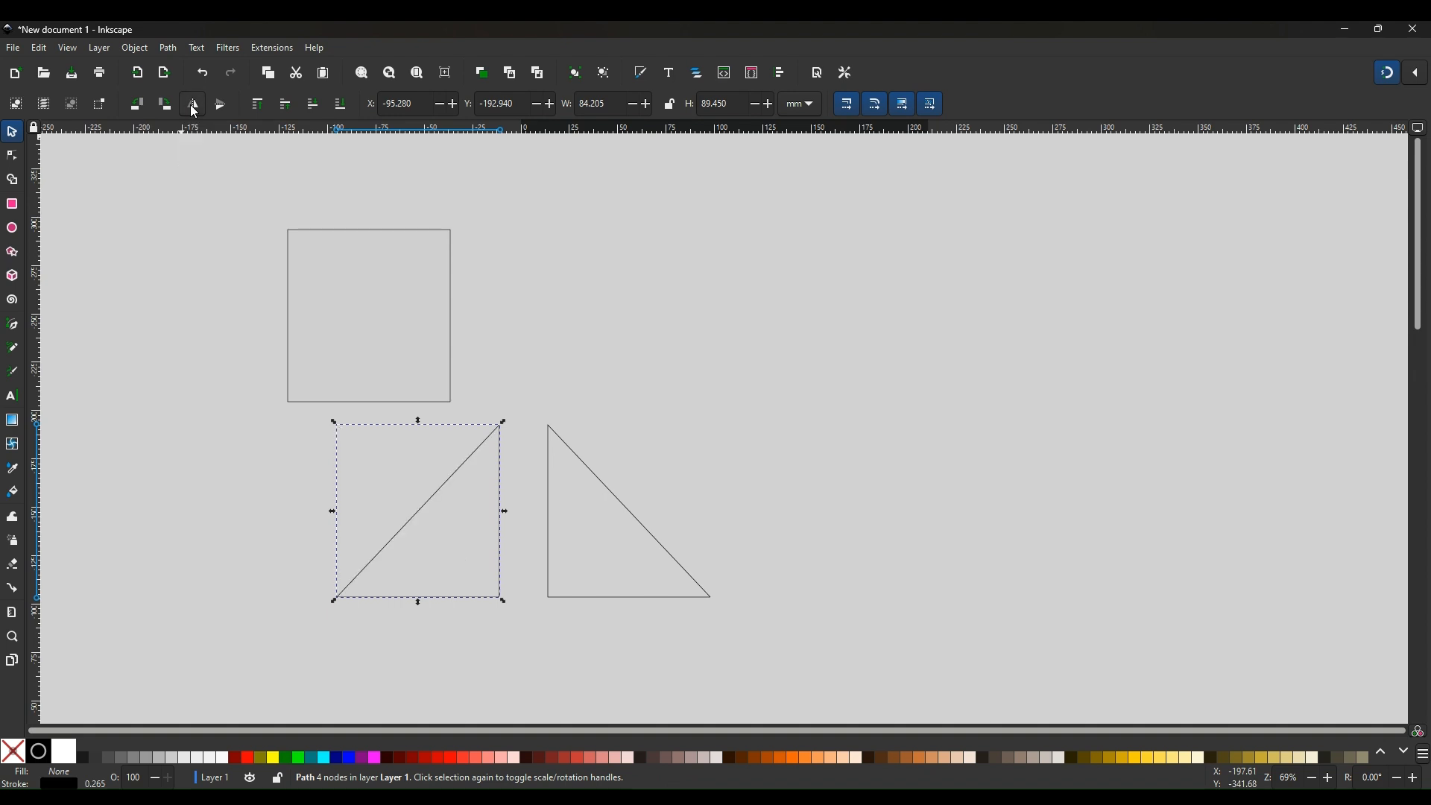
{"action": "left_click", "coordinate": [624, 309]}
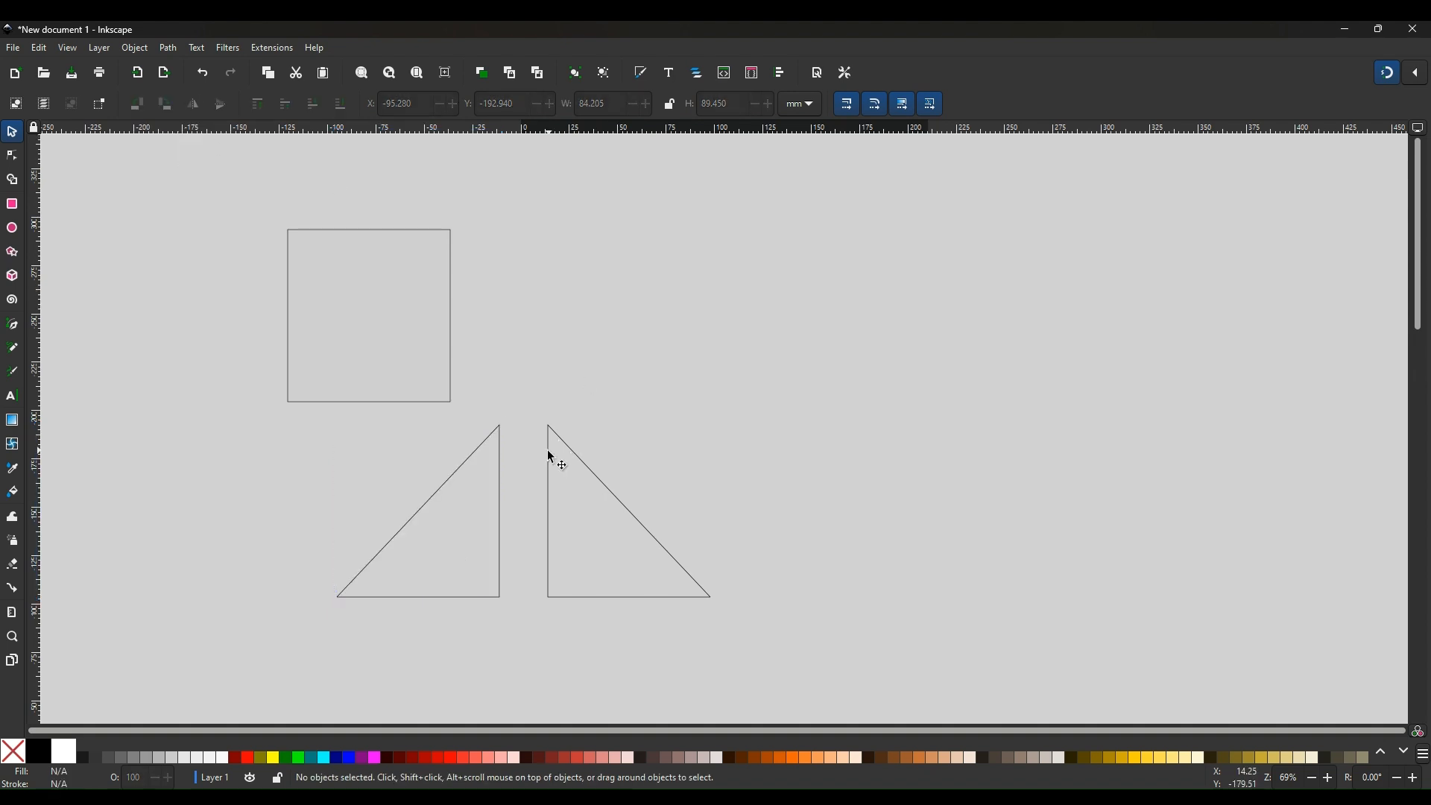
{"action": "left_click_drag", "start_coordinate": [465, 459], "coordinate": [498, 467]}
{"action": "left_click", "coordinate": [762, 411]}
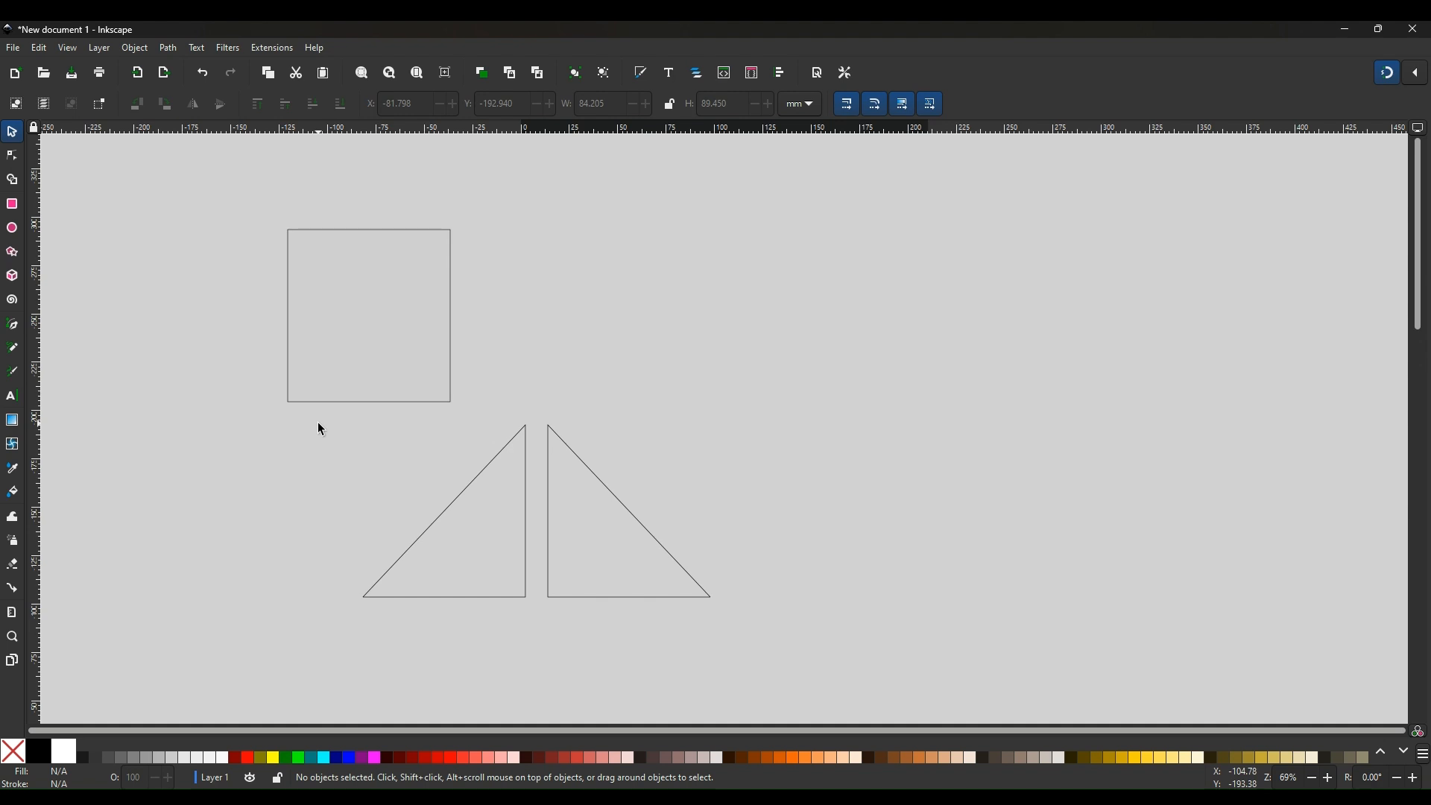
Select both triangles and flip them vertically
{"action": "left_click_drag", "start_coordinate": [340, 416], "coordinate": [797, 686]}
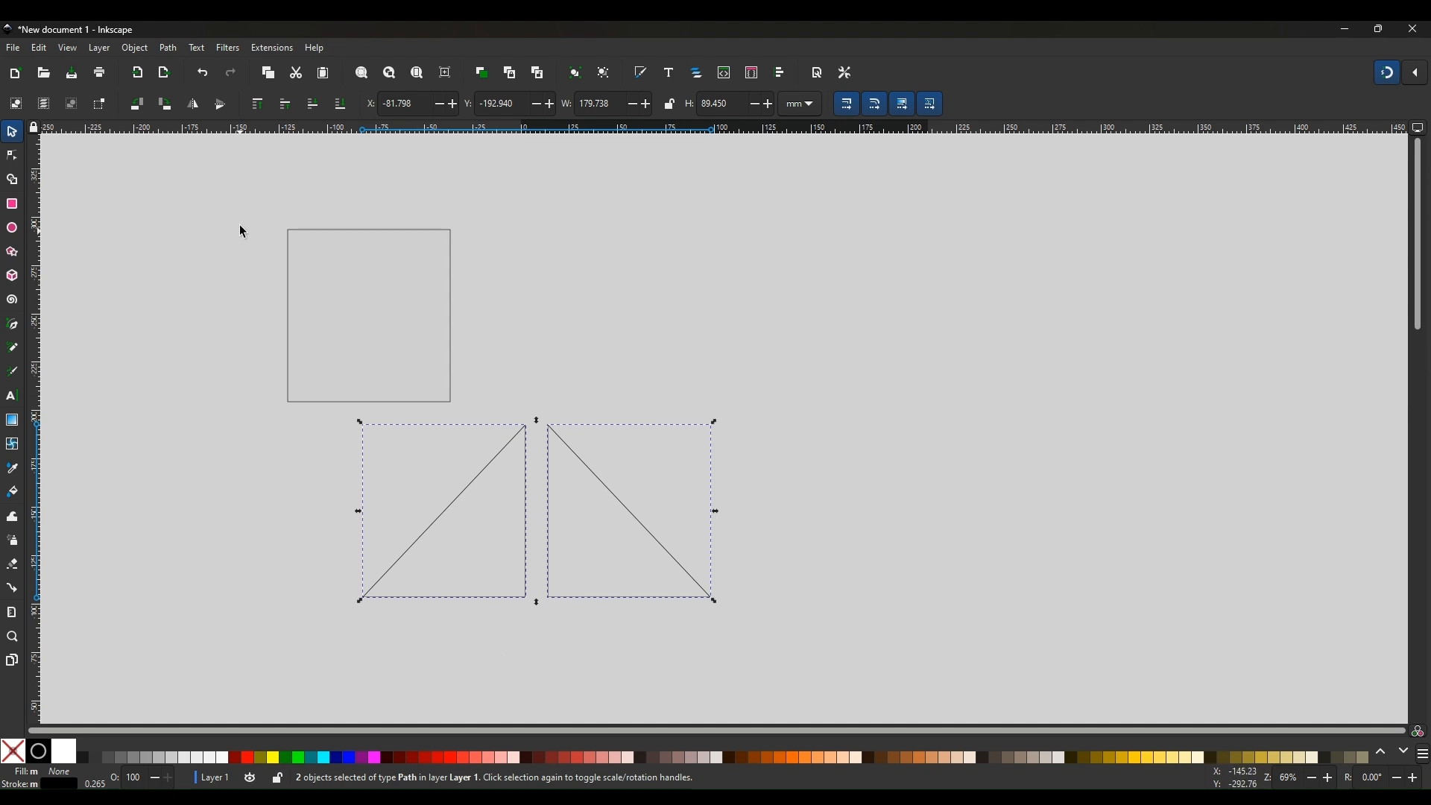
{"action": "left_click", "coordinate": [222, 105]}
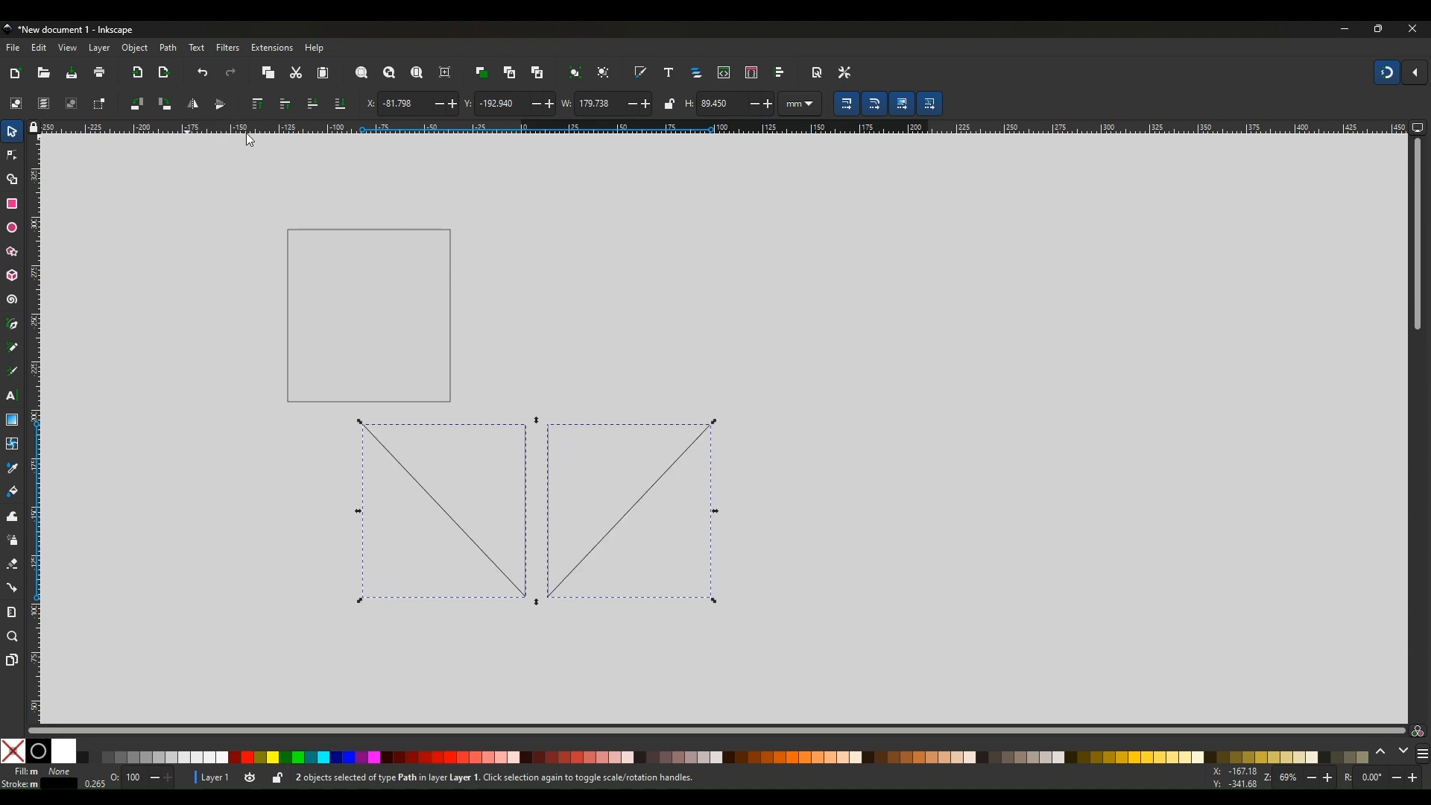
{"action": "left_click", "coordinate": [803, 372]}
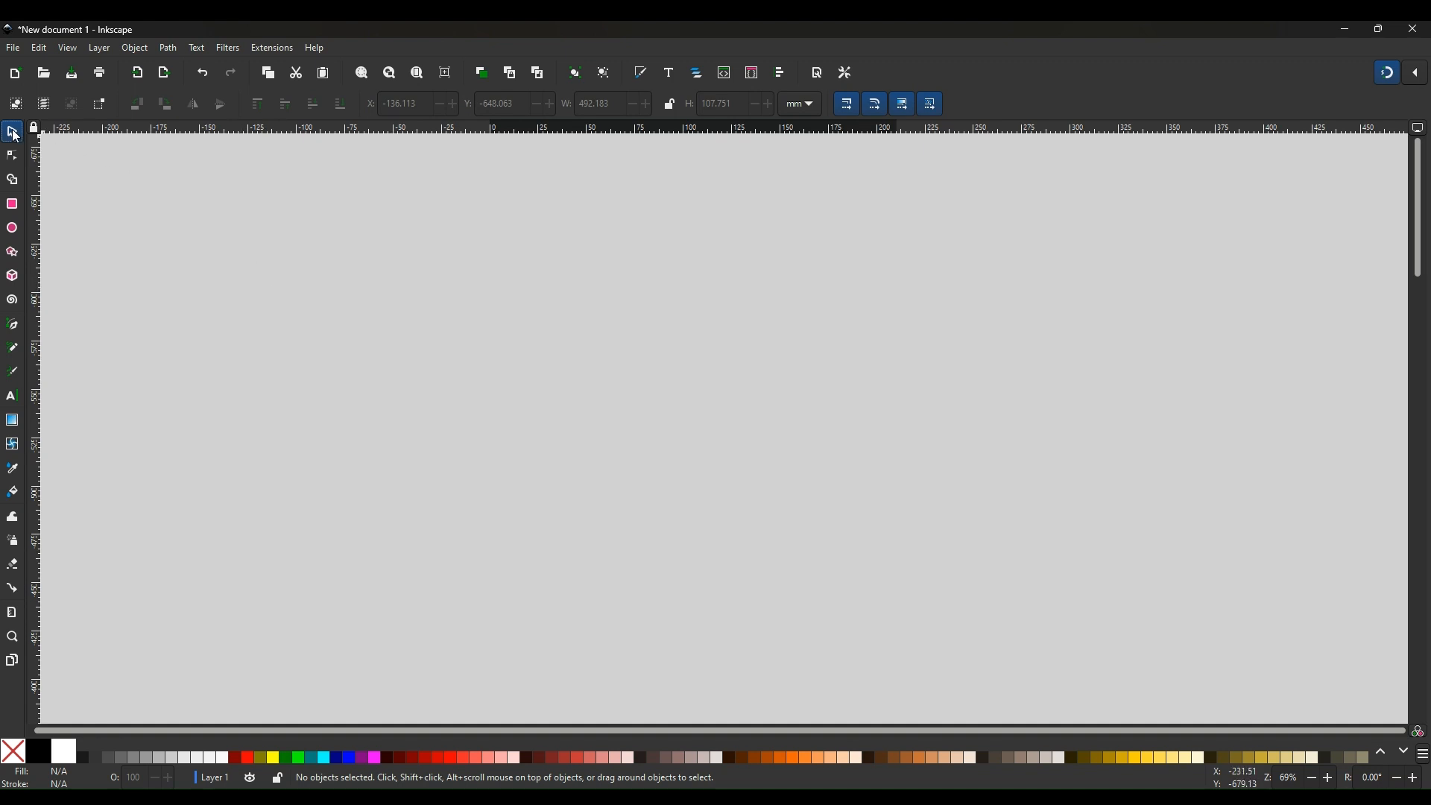
Draw a circle with a radius of about 31 mm with the Ellipse tool
{"action": "left_click", "coordinate": [14, 231]}
{"action": "left_click_drag", "start_coordinate": [277, 222], "coordinate": [399, 364]}
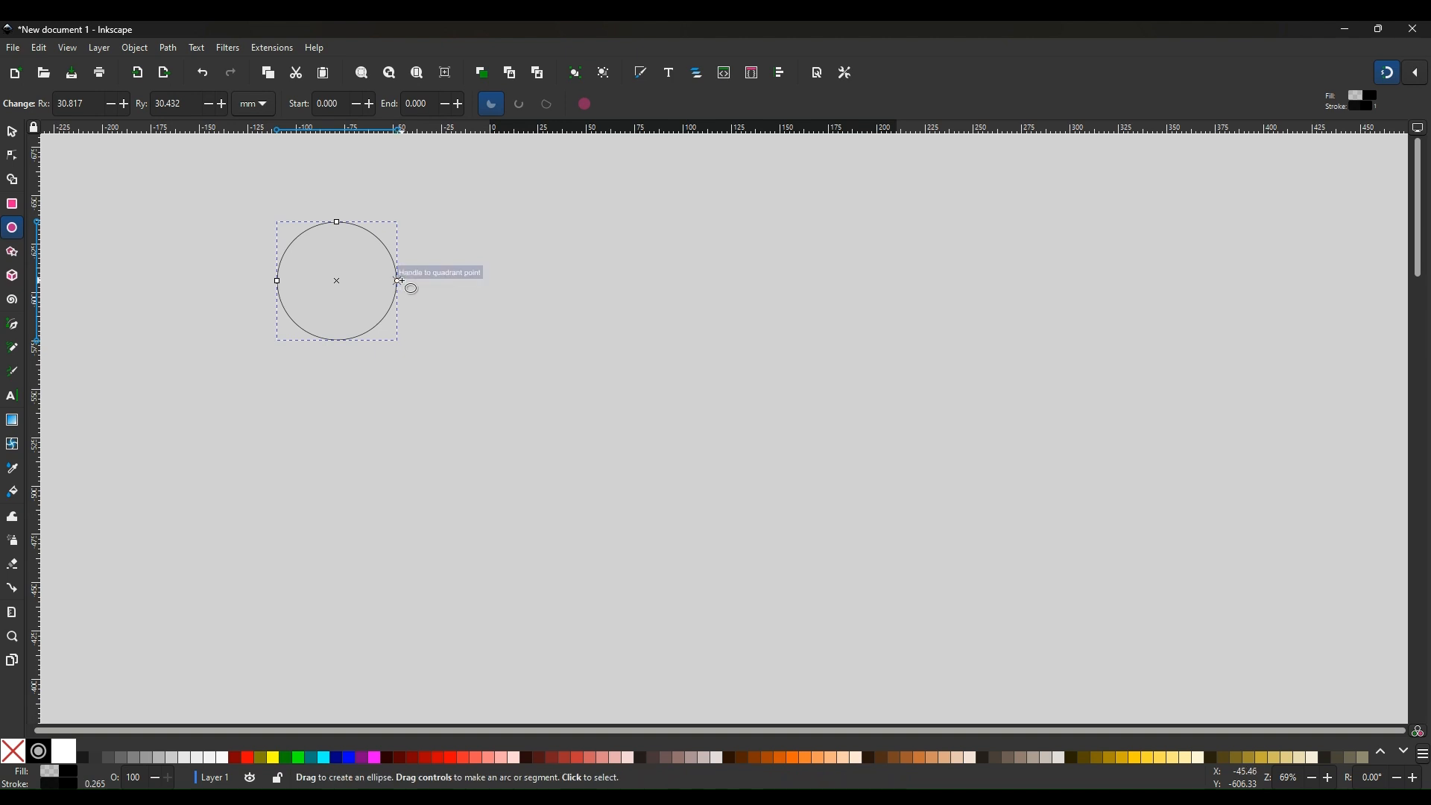
Drag the circle's end handle to open it into a slice with an end angle of about 150°
{"action": "left_click_drag", "start_coordinate": [397, 281], "coordinate": [285, 312]}
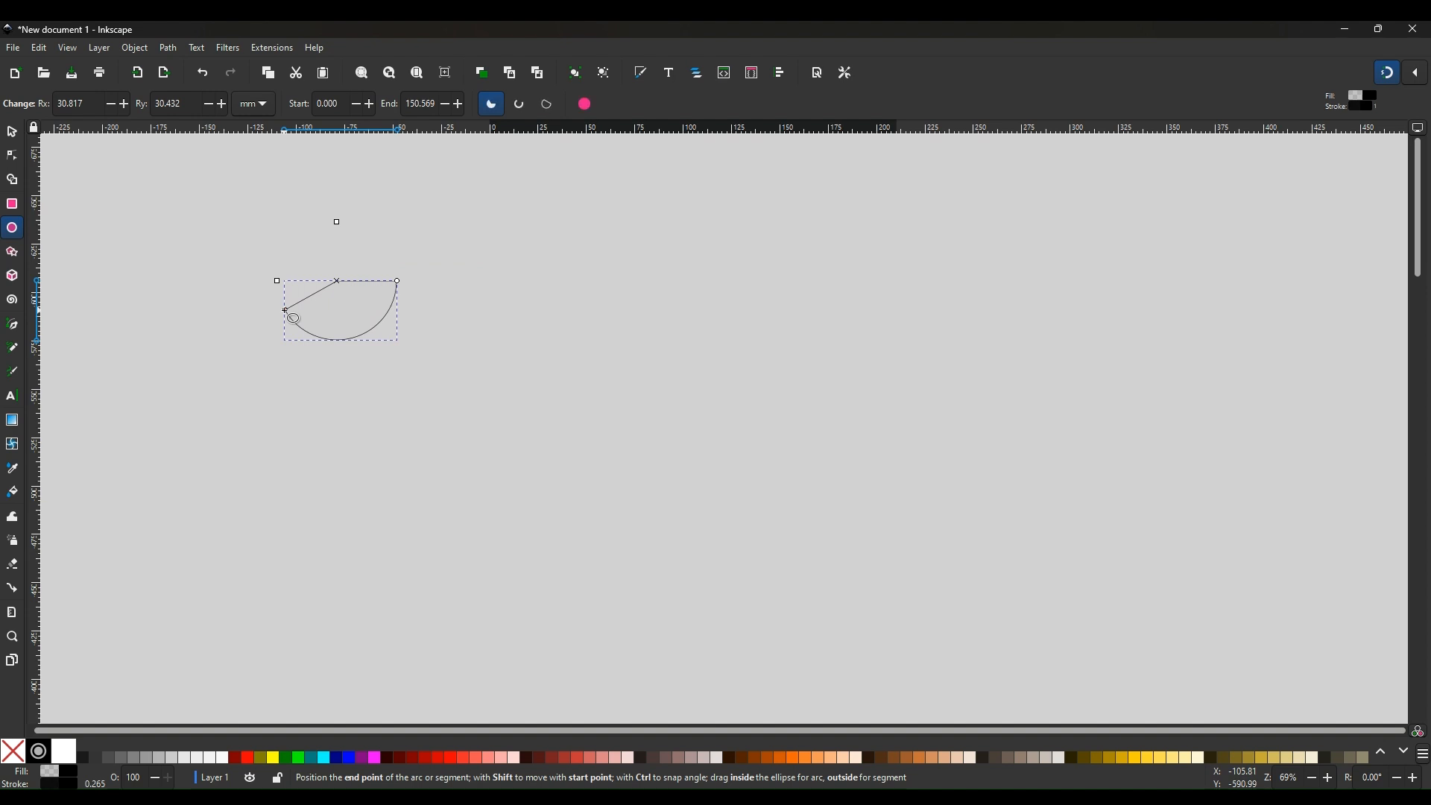
{"action": "left_click", "coordinate": [12, 133]}
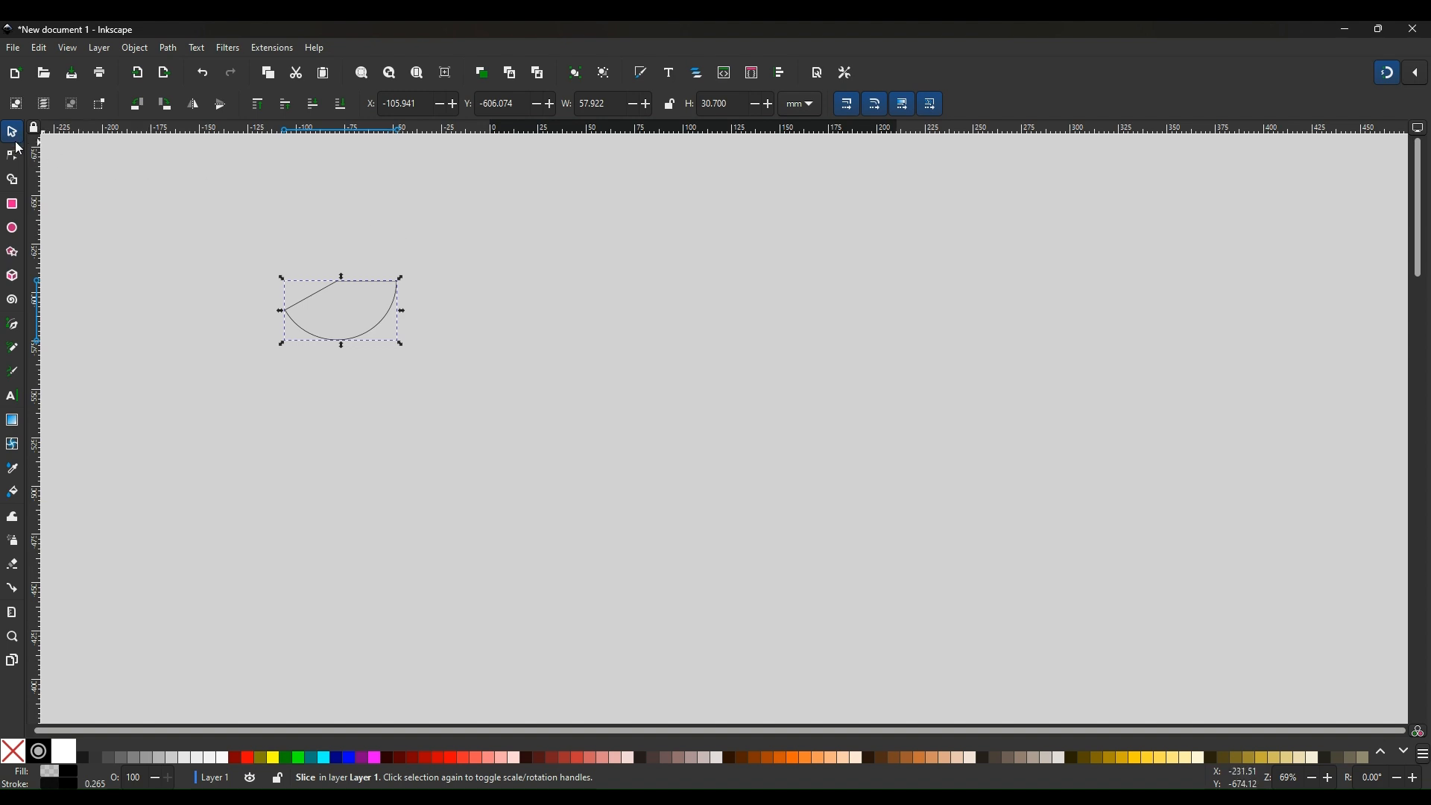
Draw a second circle about 28.5 × 27 mm with the Ellipse tool and make it a whole ellipse
{"action": "left_click", "coordinate": [17, 232]}
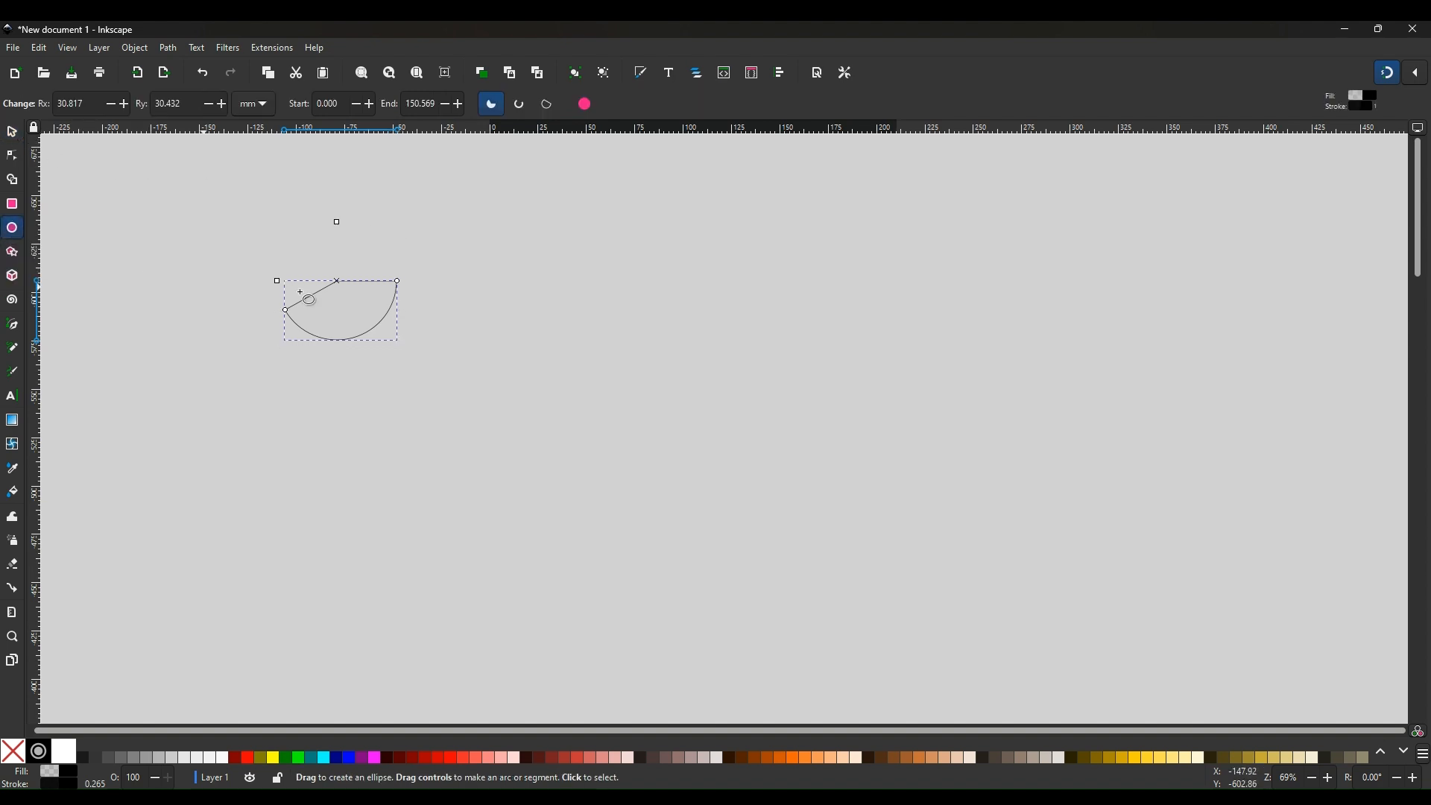
{"action": "left_click_drag", "start_coordinate": [572, 233], "coordinate": [675, 338]}
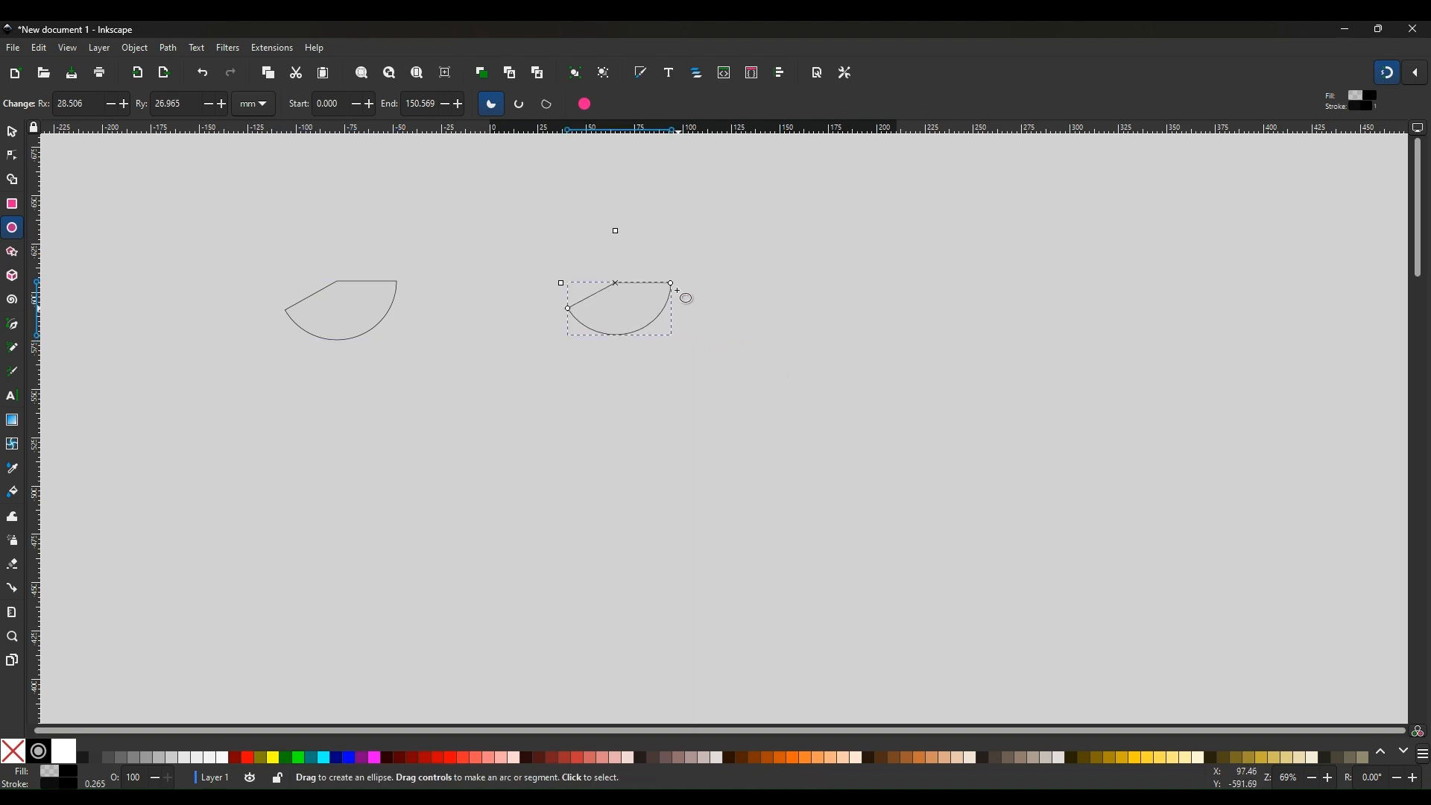
{"action": "left_click", "coordinate": [586, 104]}
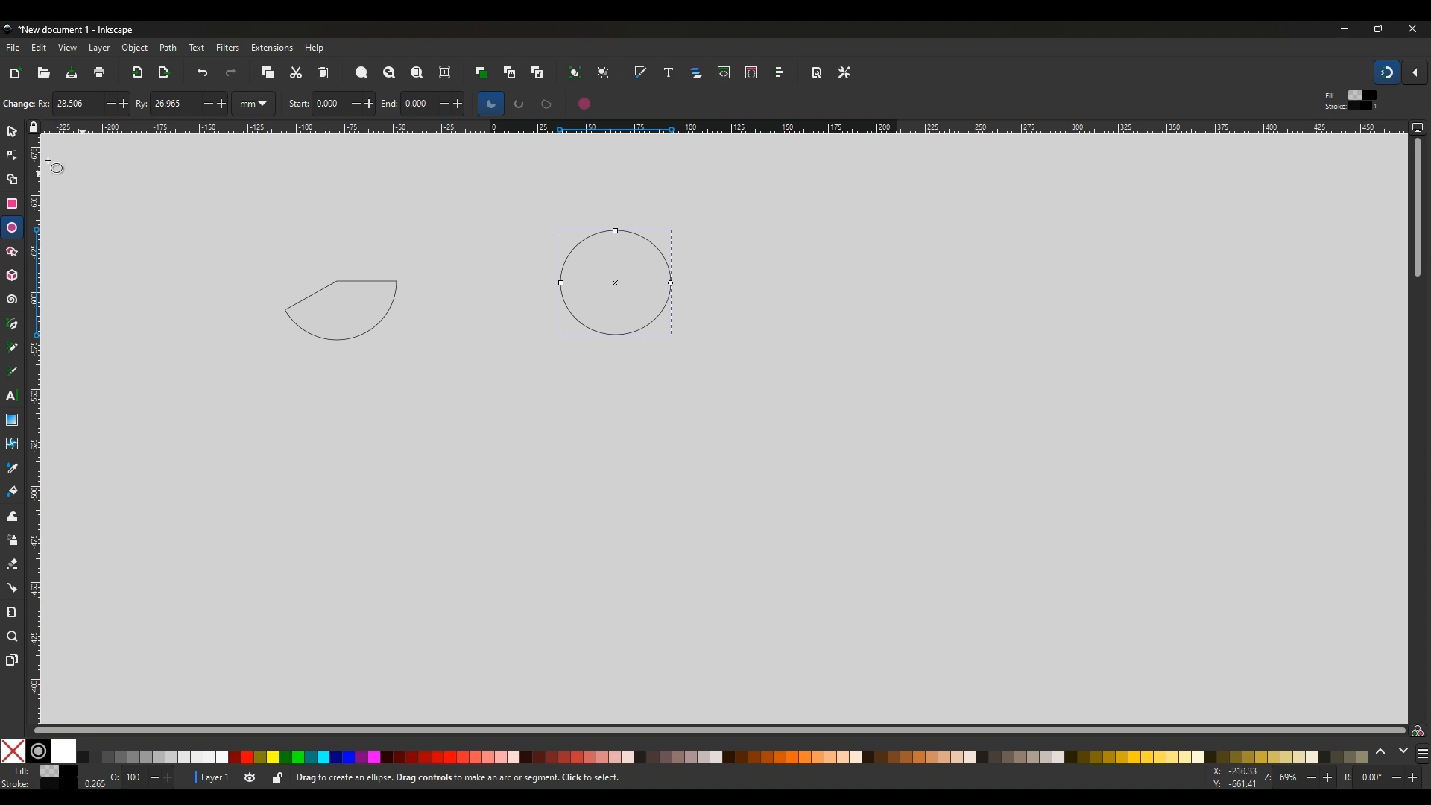
Turn the second circle into a pie slice with an end angle of about 300°
{"action": "left_click", "coordinate": [13, 133]}
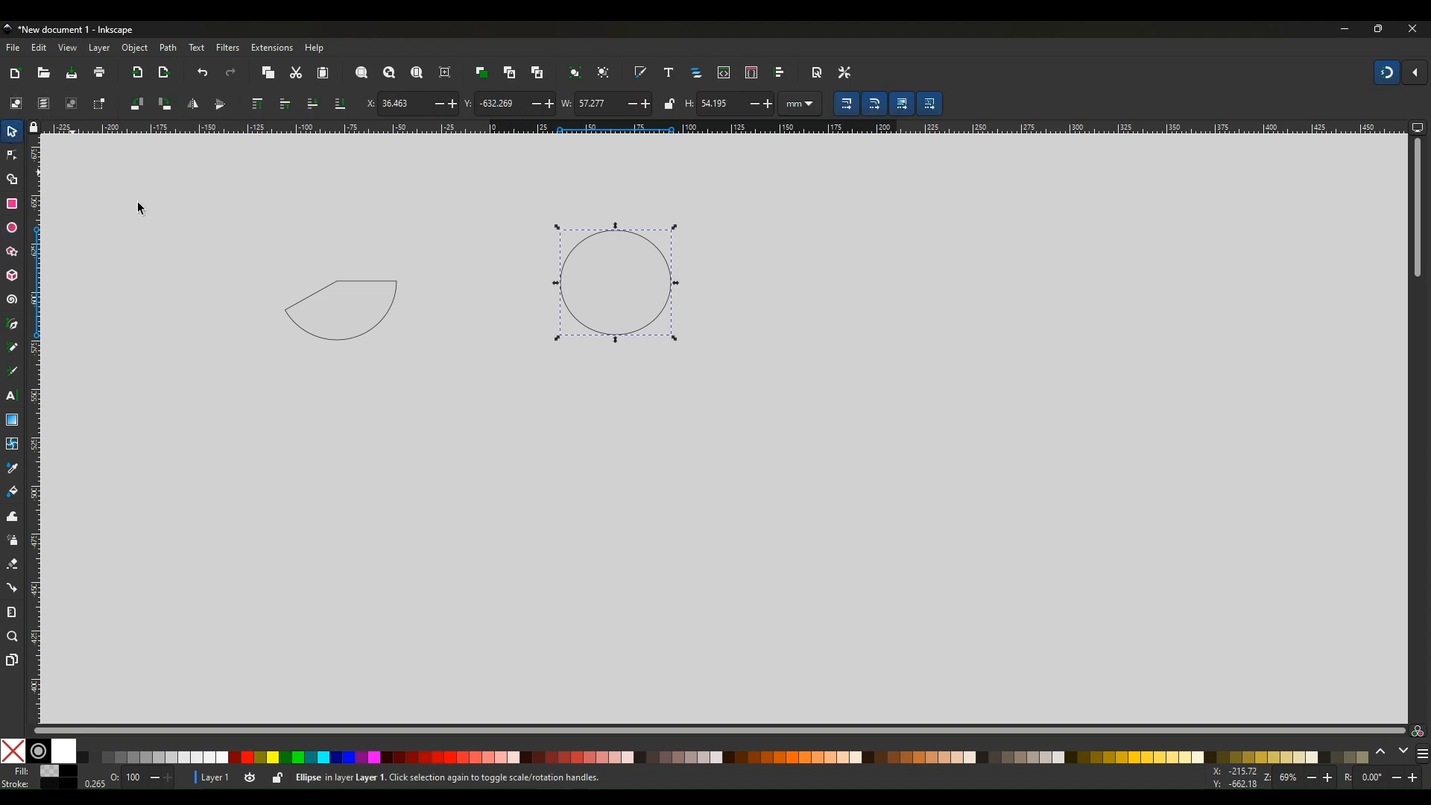
{"action": "left_click", "coordinate": [614, 240]}
{"action": "left_click", "coordinate": [12, 229]}
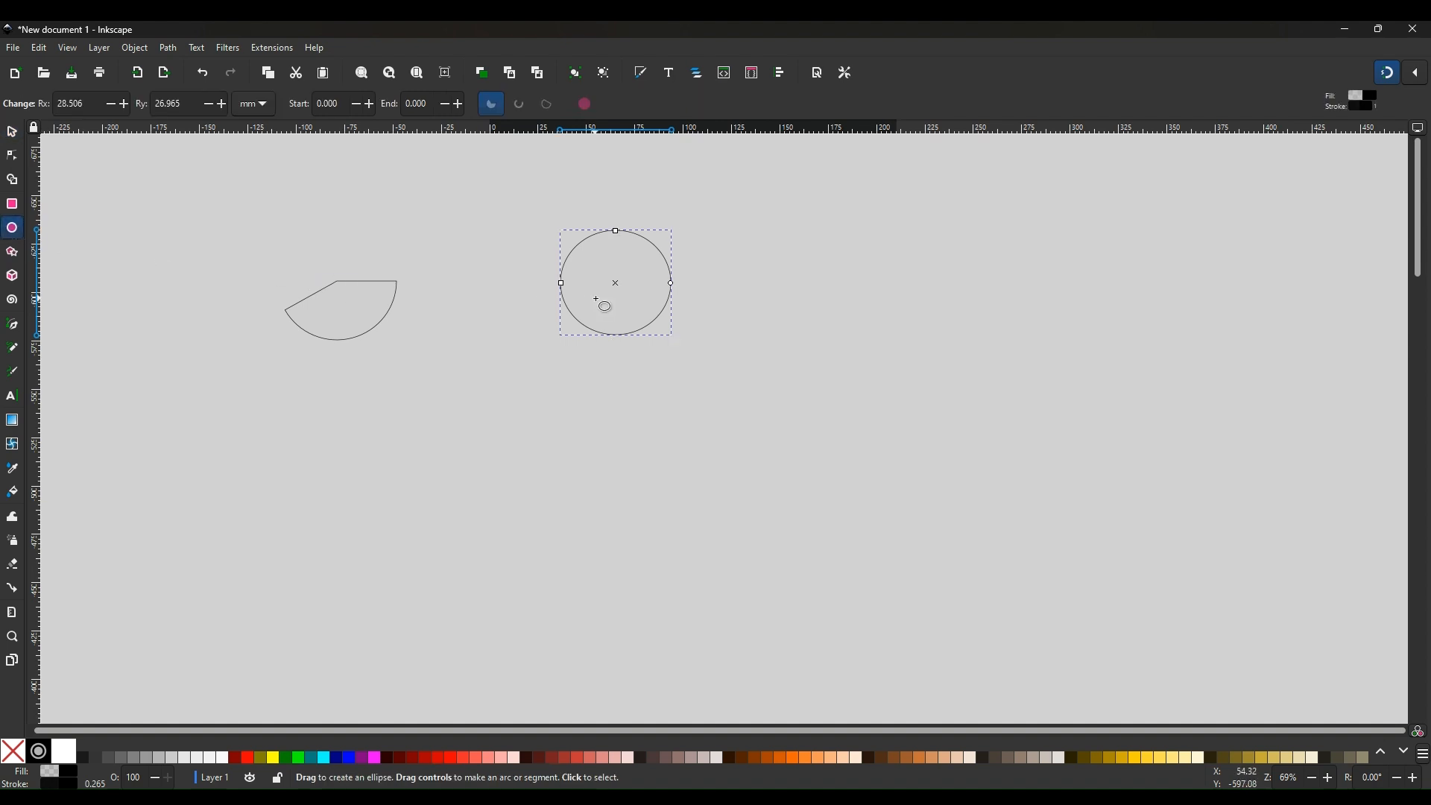
{"action": "left_click_drag", "start_coordinate": [671, 283], "coordinate": [645, 251]}
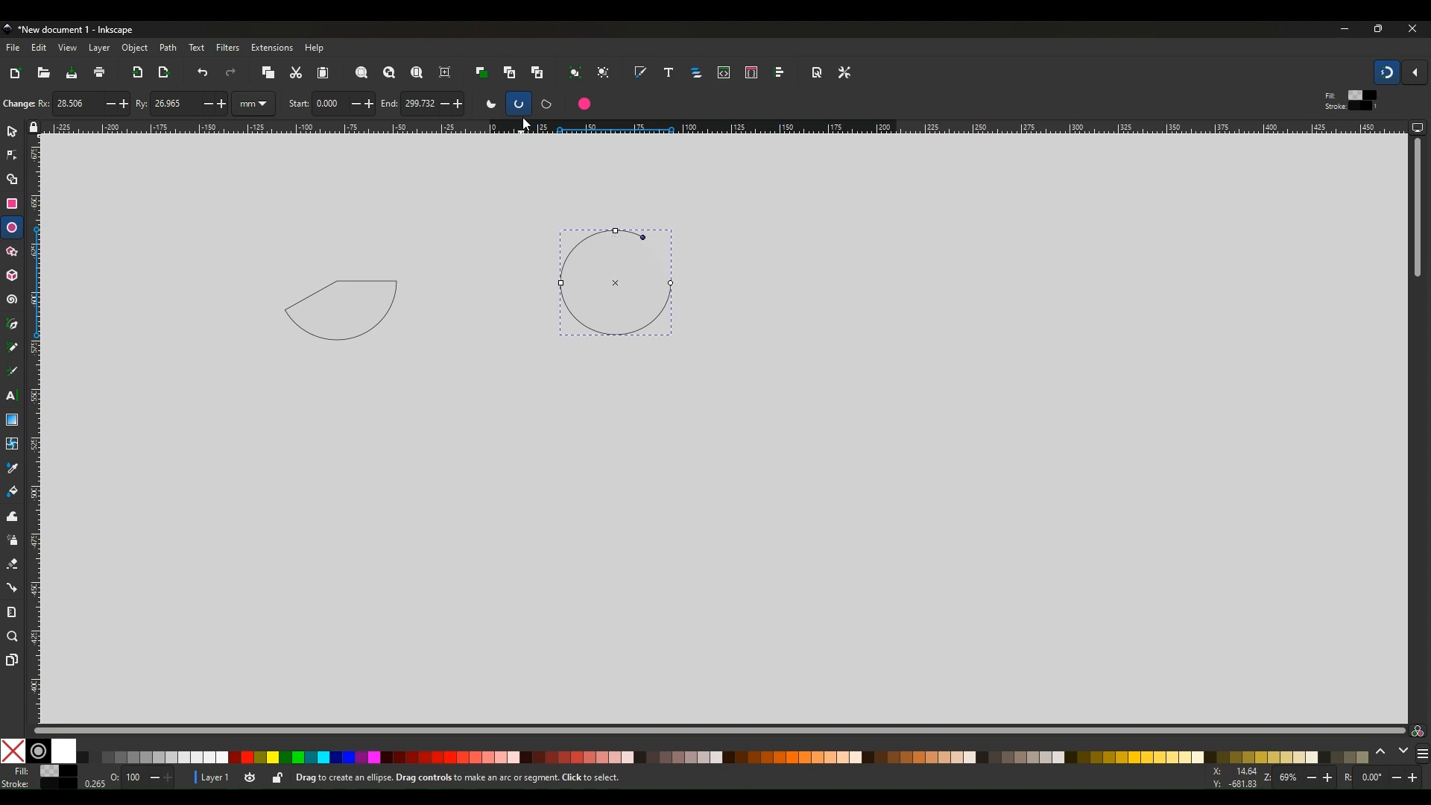
{"action": "left_click", "coordinate": [547, 105]}
{"action": "key", "text": "Escape"}
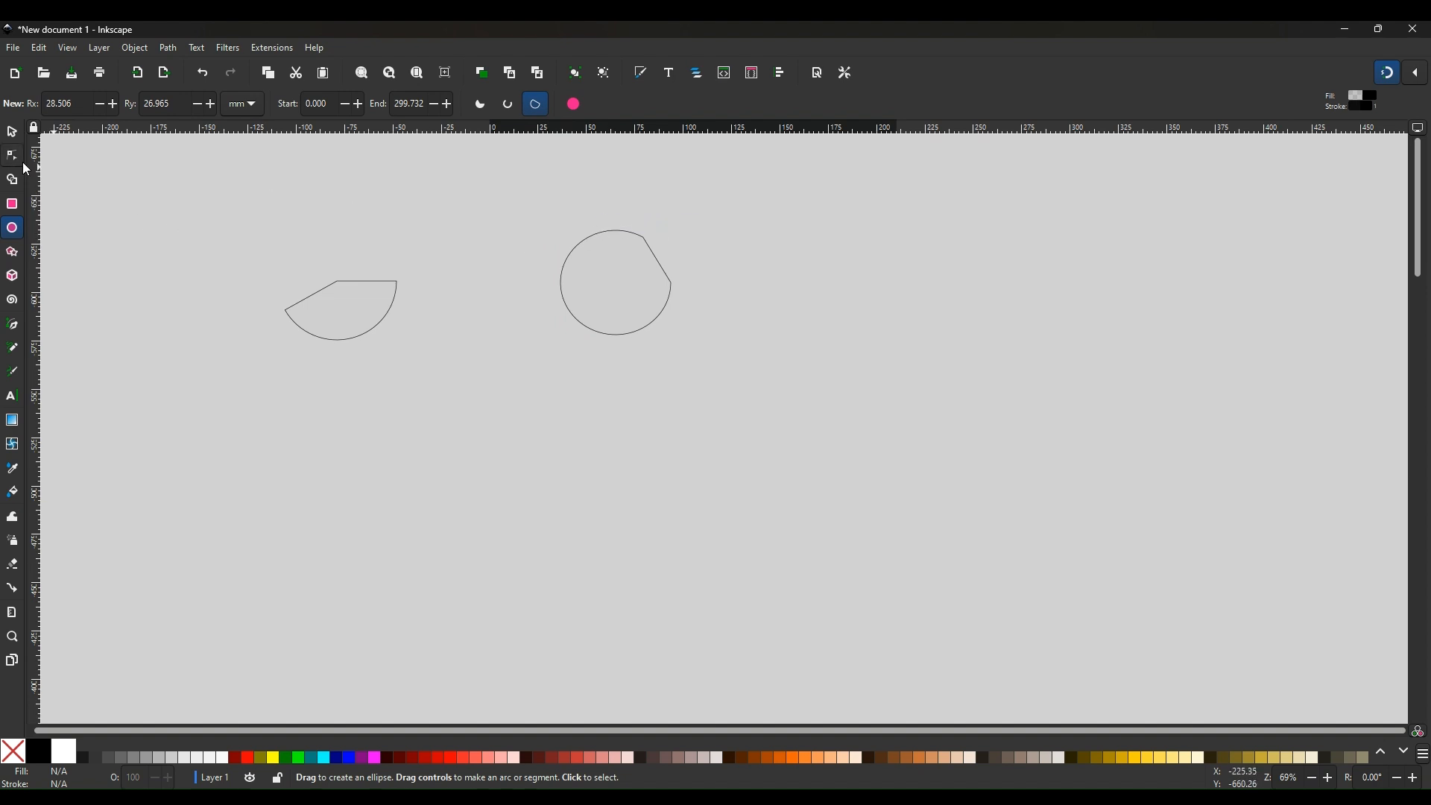
{"action": "left_click", "coordinate": [625, 234]}
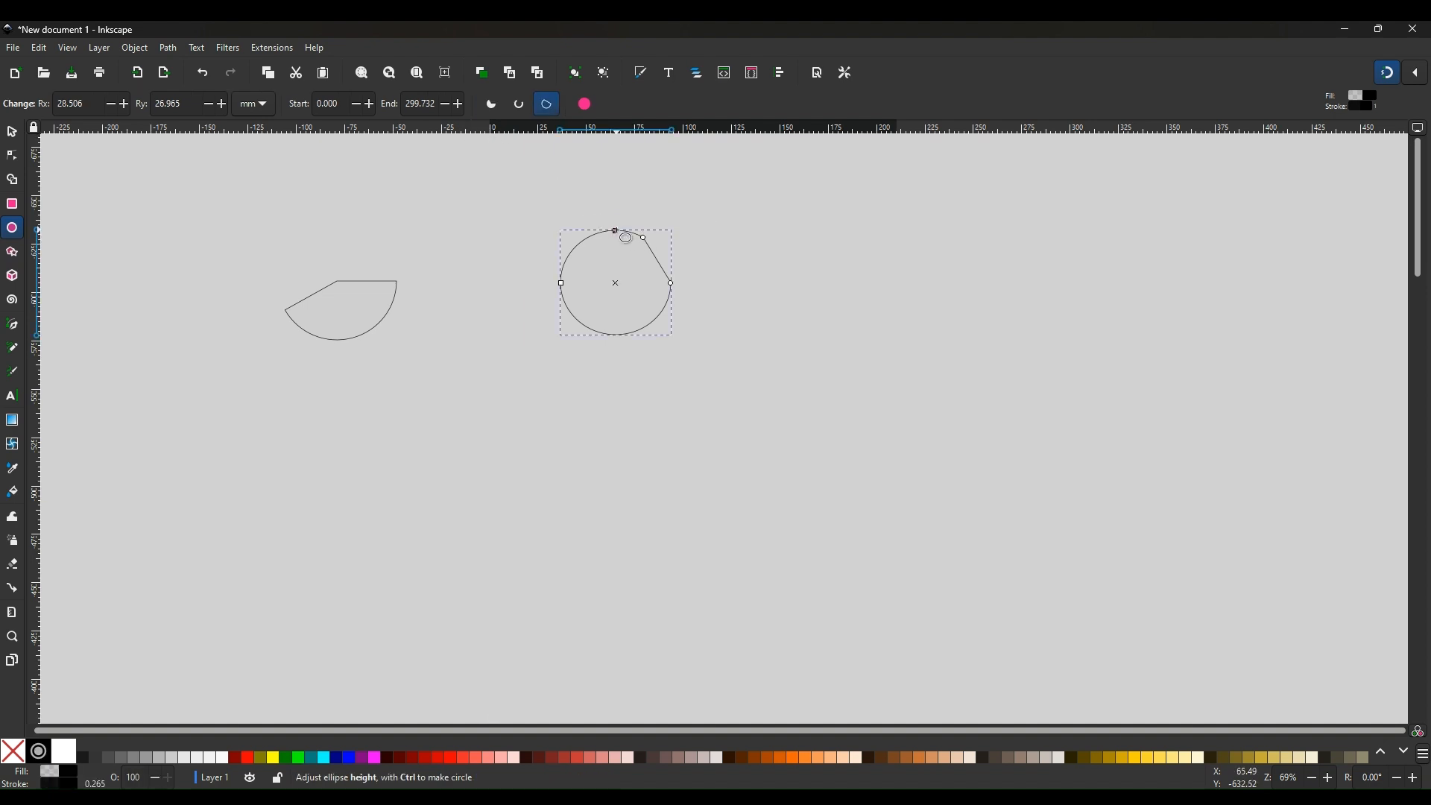
{"action": "left_click", "coordinate": [492, 104]}
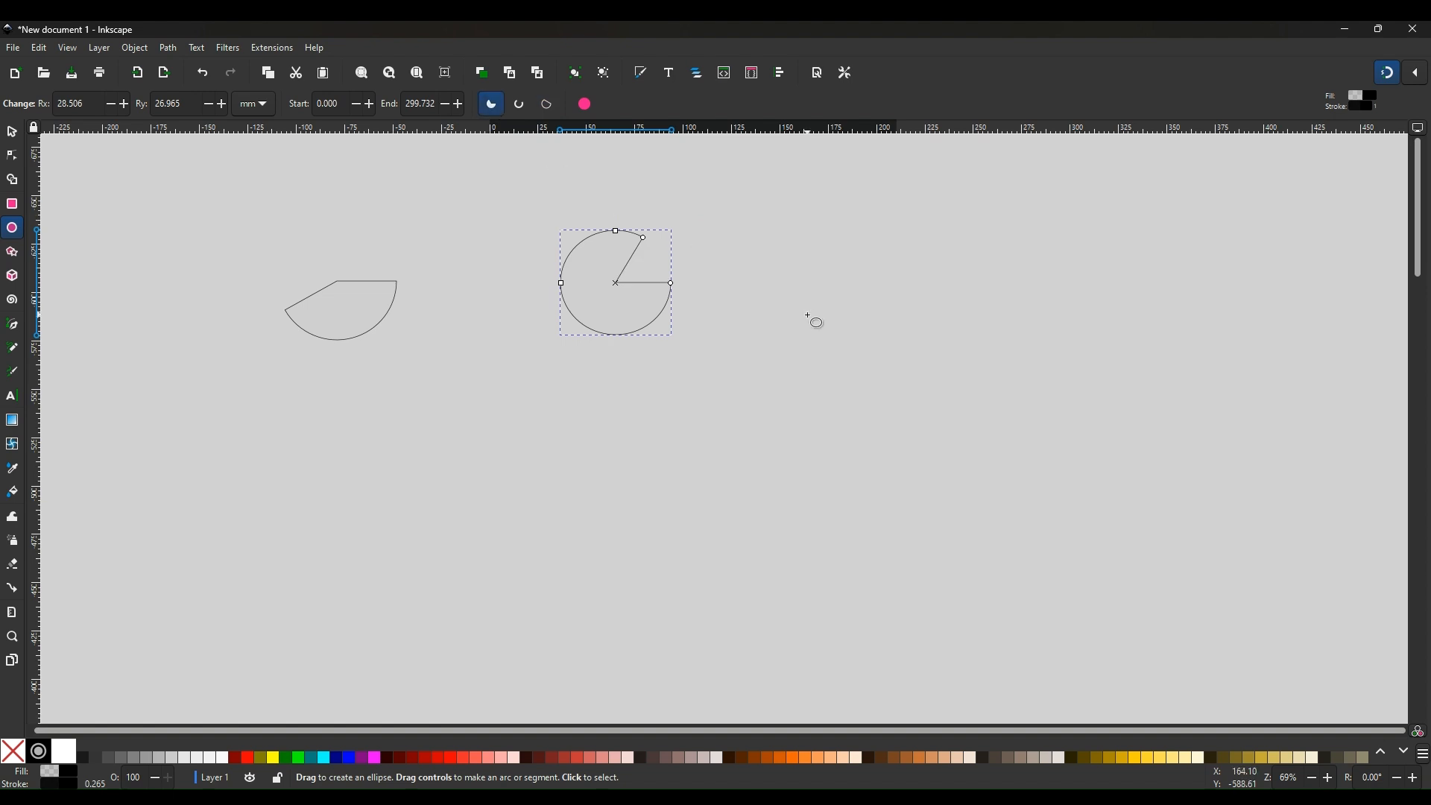
{"action": "left_click", "coordinate": [755, 316]}
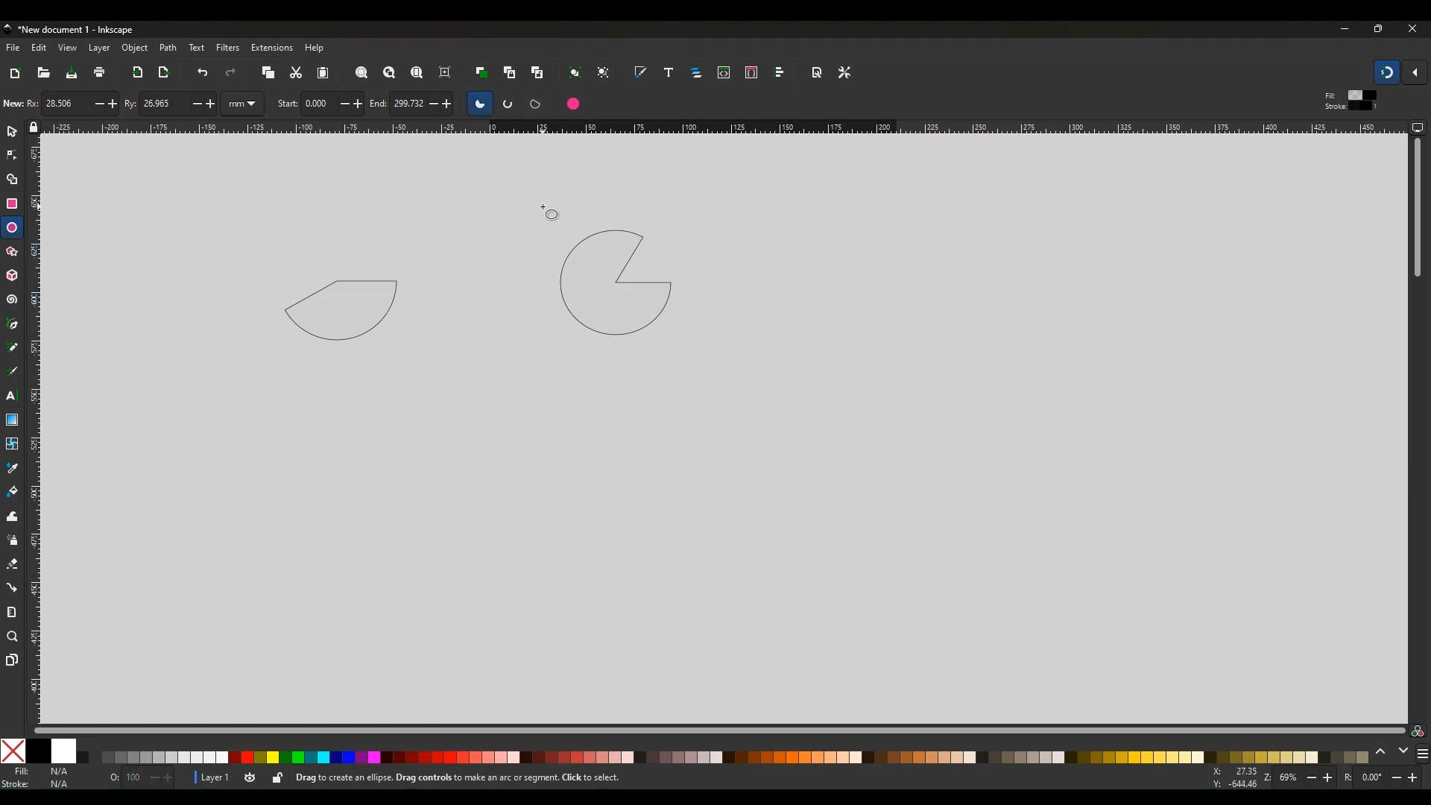
Select the pie slice and flip it vertically, then horizontally
{"action": "left_click", "coordinate": [19, 142]}
{"action": "left_click", "coordinate": [596, 246]}
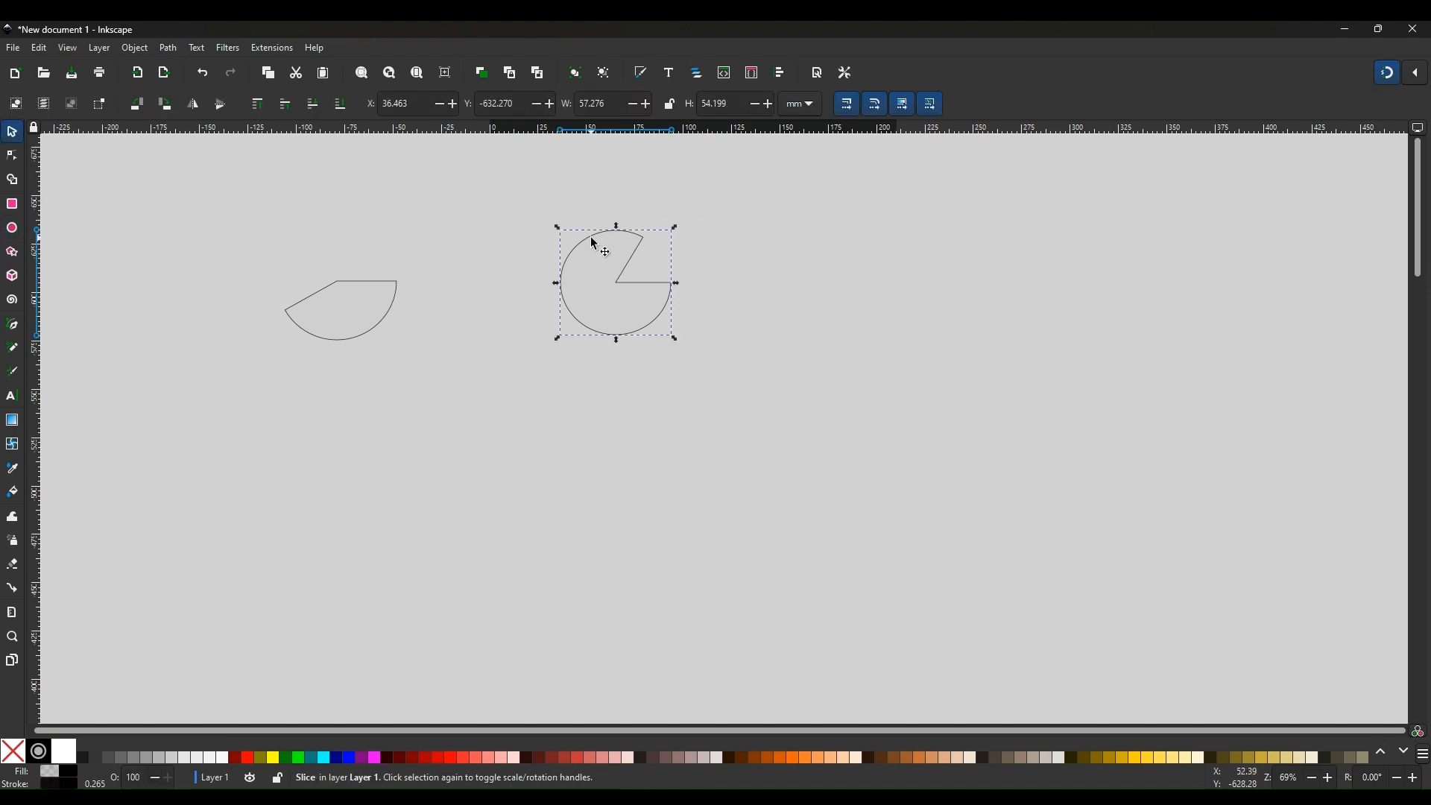
{"action": "left_click", "coordinate": [220, 106]}
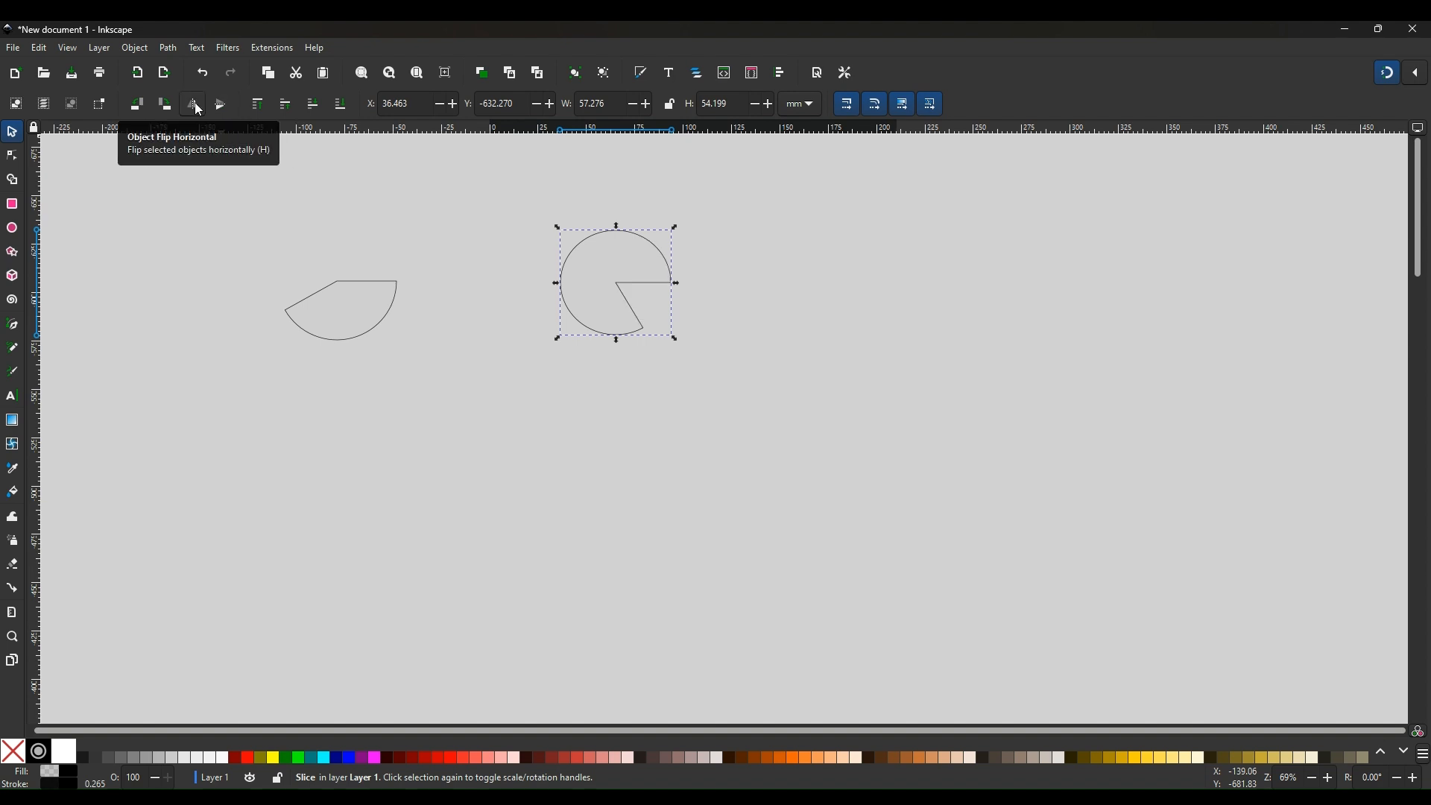
{"action": "left_click", "coordinate": [195, 102]}
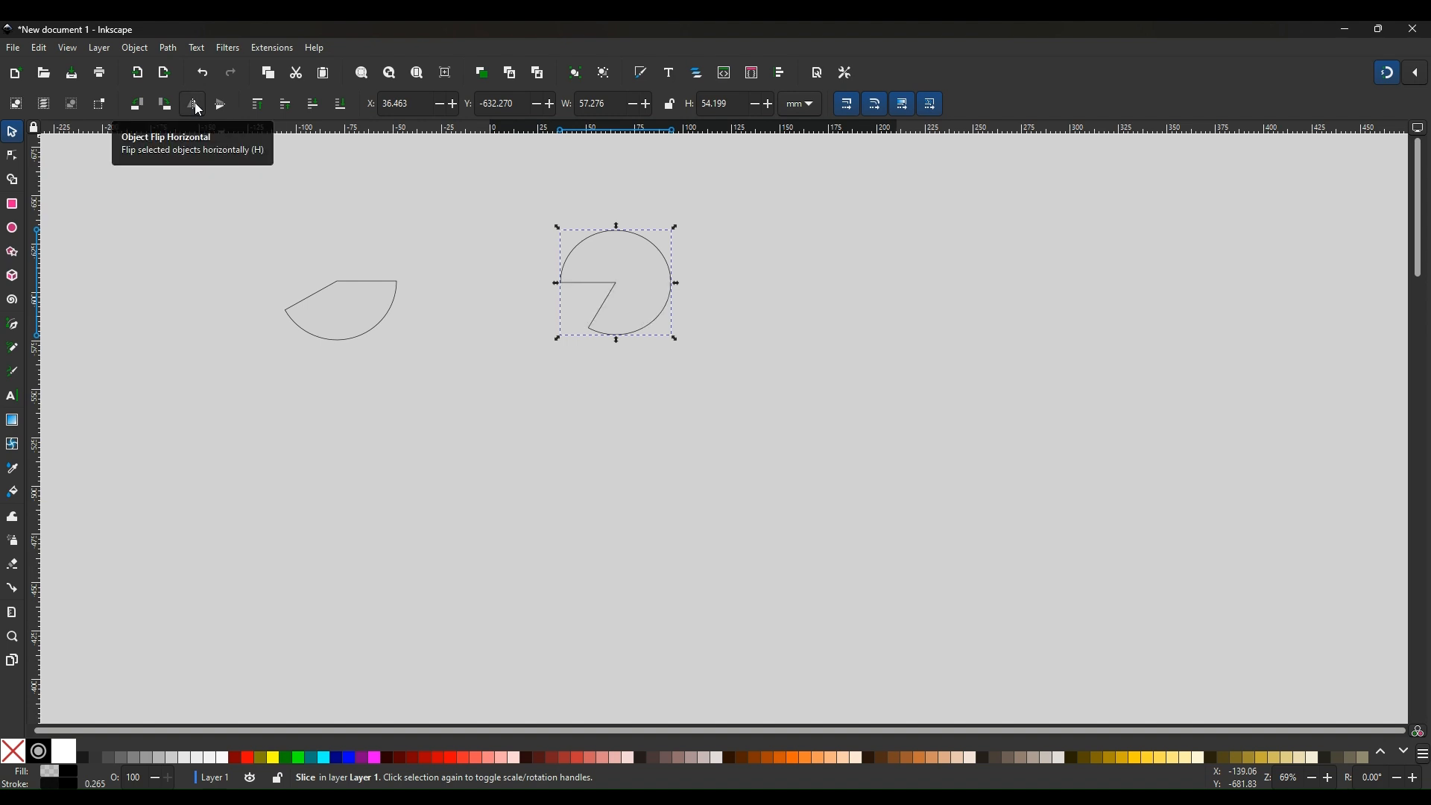
Duplicate the pie slice, move the copy to its right and flip the copy horizontally
{"action": "right_click", "coordinate": [630, 240]}
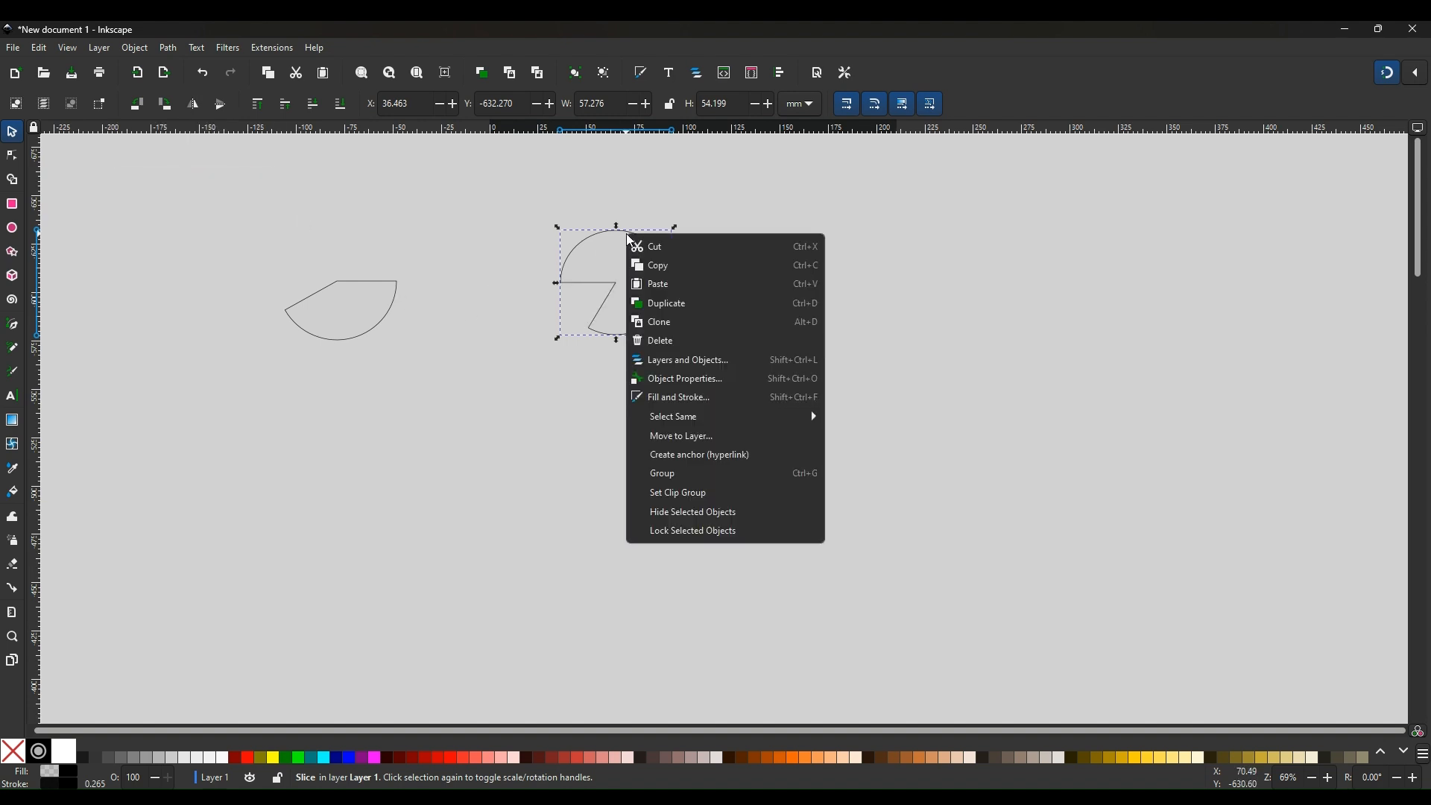
{"action": "left_click", "coordinate": [656, 304]}
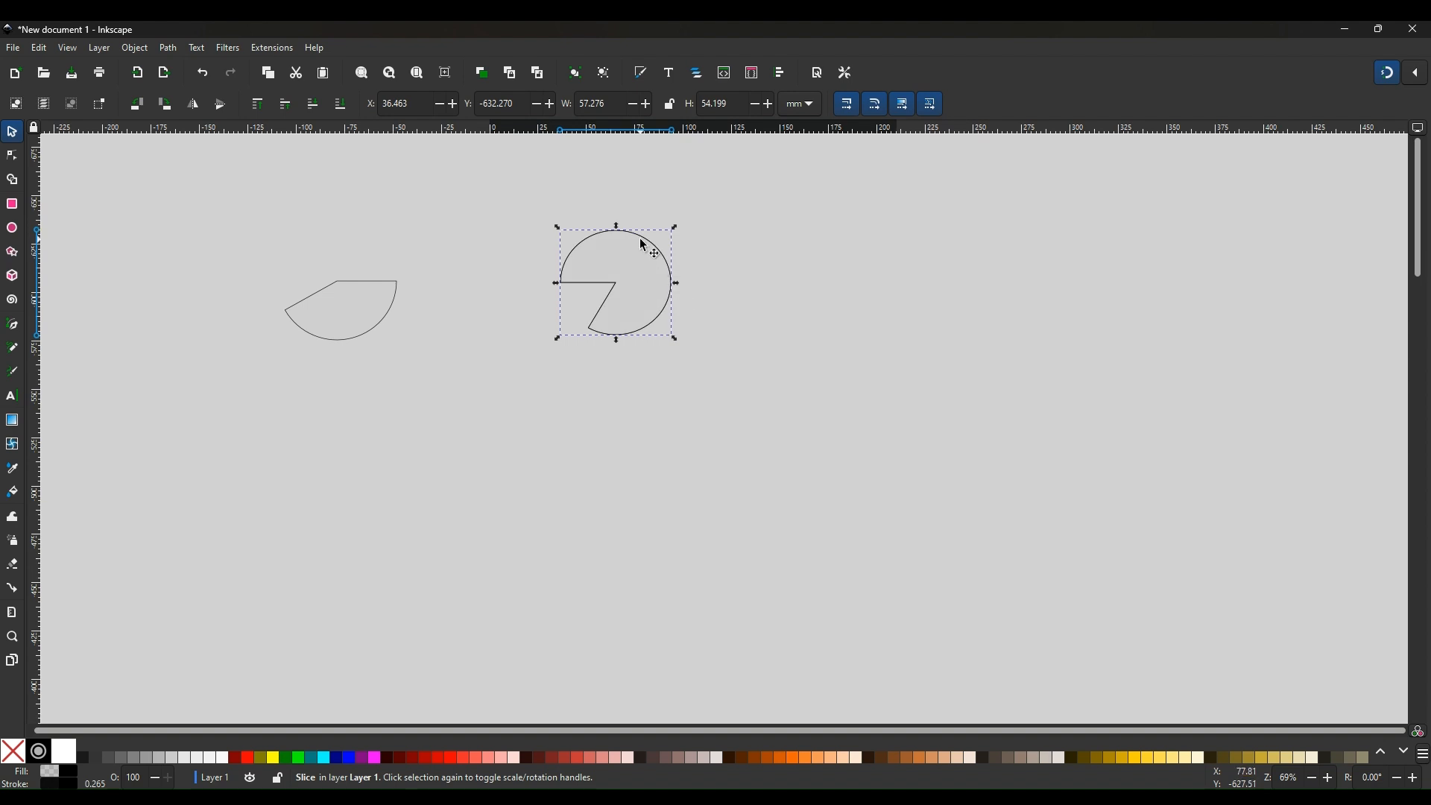
{"action": "left_click_drag", "start_coordinate": [641, 241], "coordinate": [793, 245]}
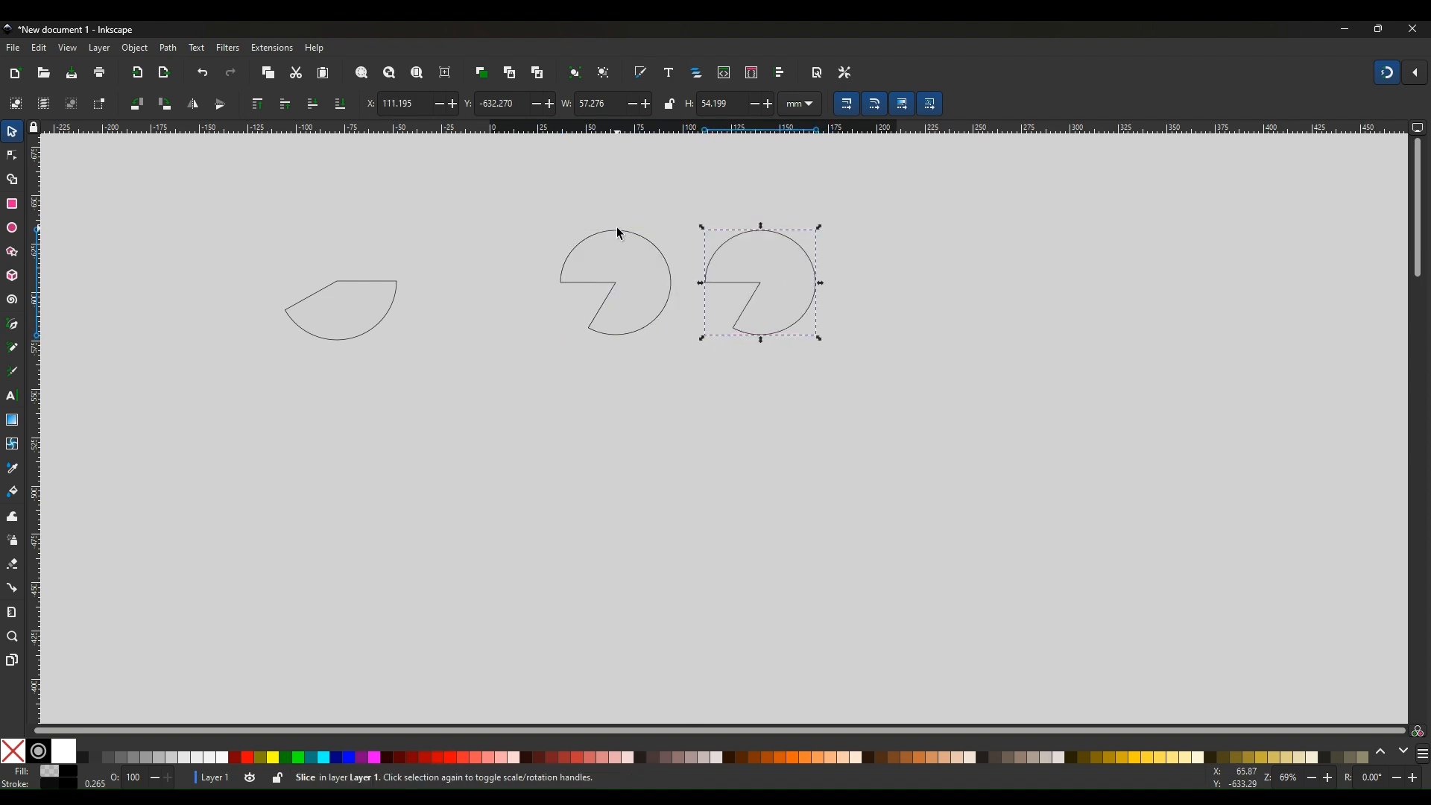
{"action": "left_click", "coordinate": [194, 106]}
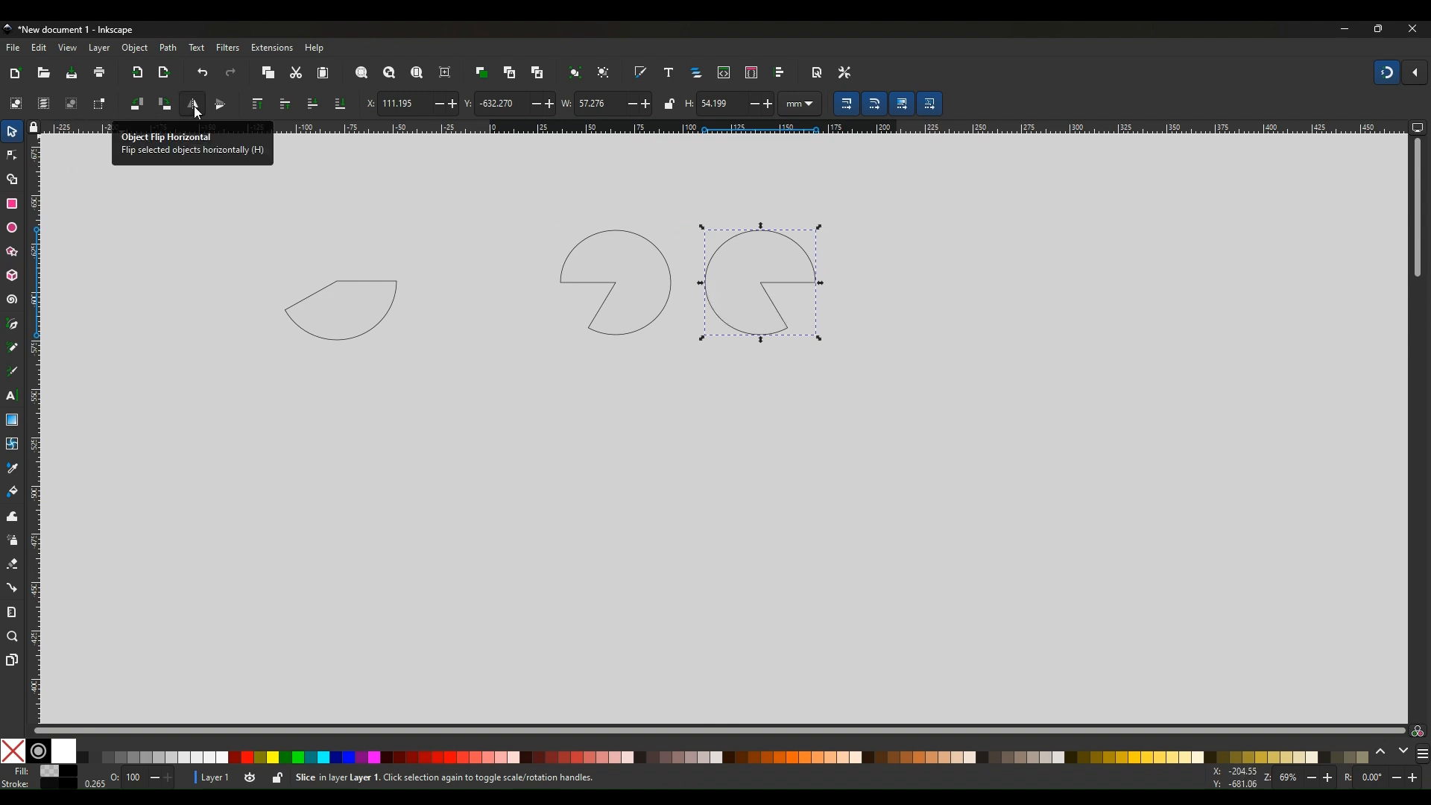
Select both pie slices and flip them vertically twice
{"action": "left_click", "coordinate": [914, 306]}
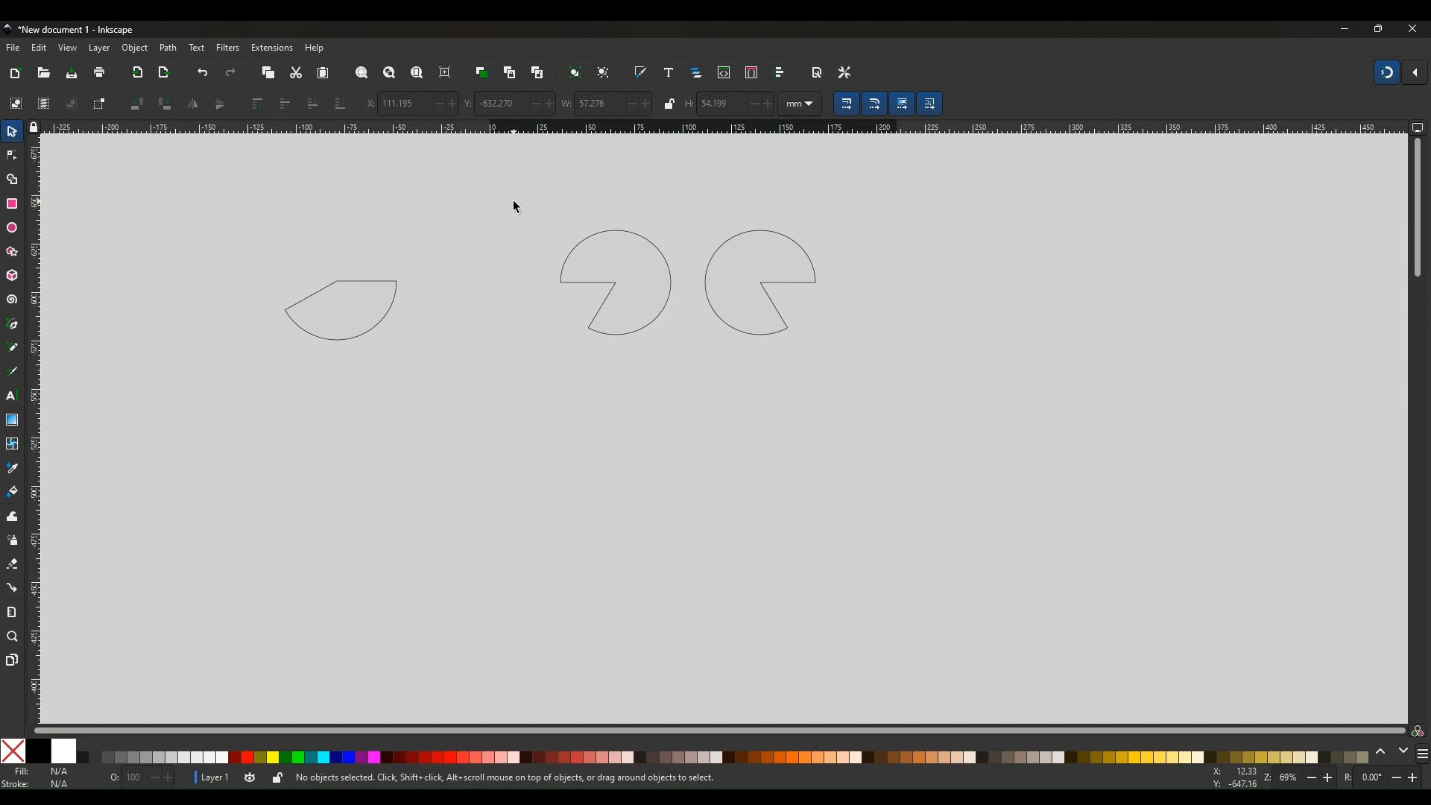
{"action": "left_click_drag", "start_coordinate": [513, 201], "coordinate": [878, 392]}
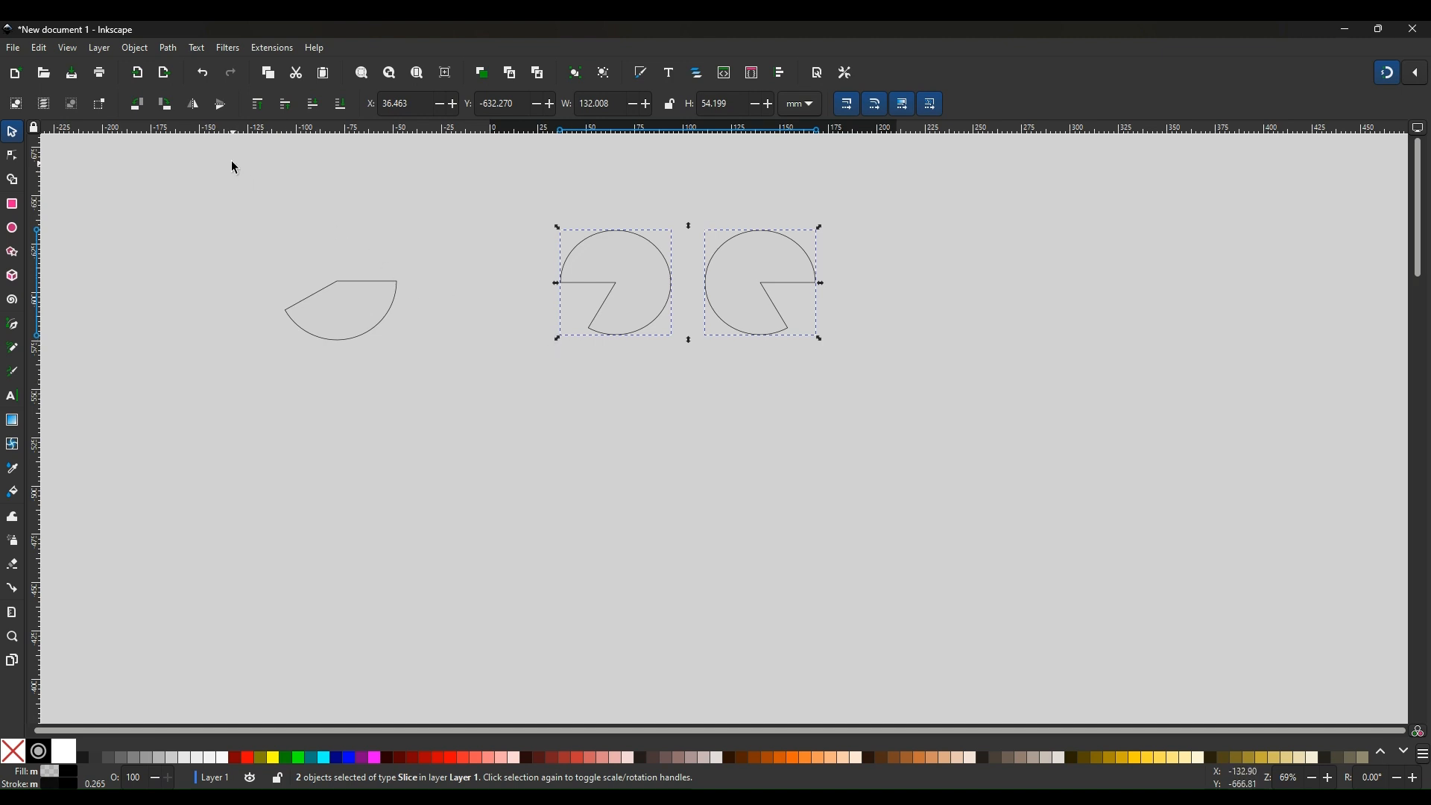
{"action": "left_click", "coordinate": [221, 106]}
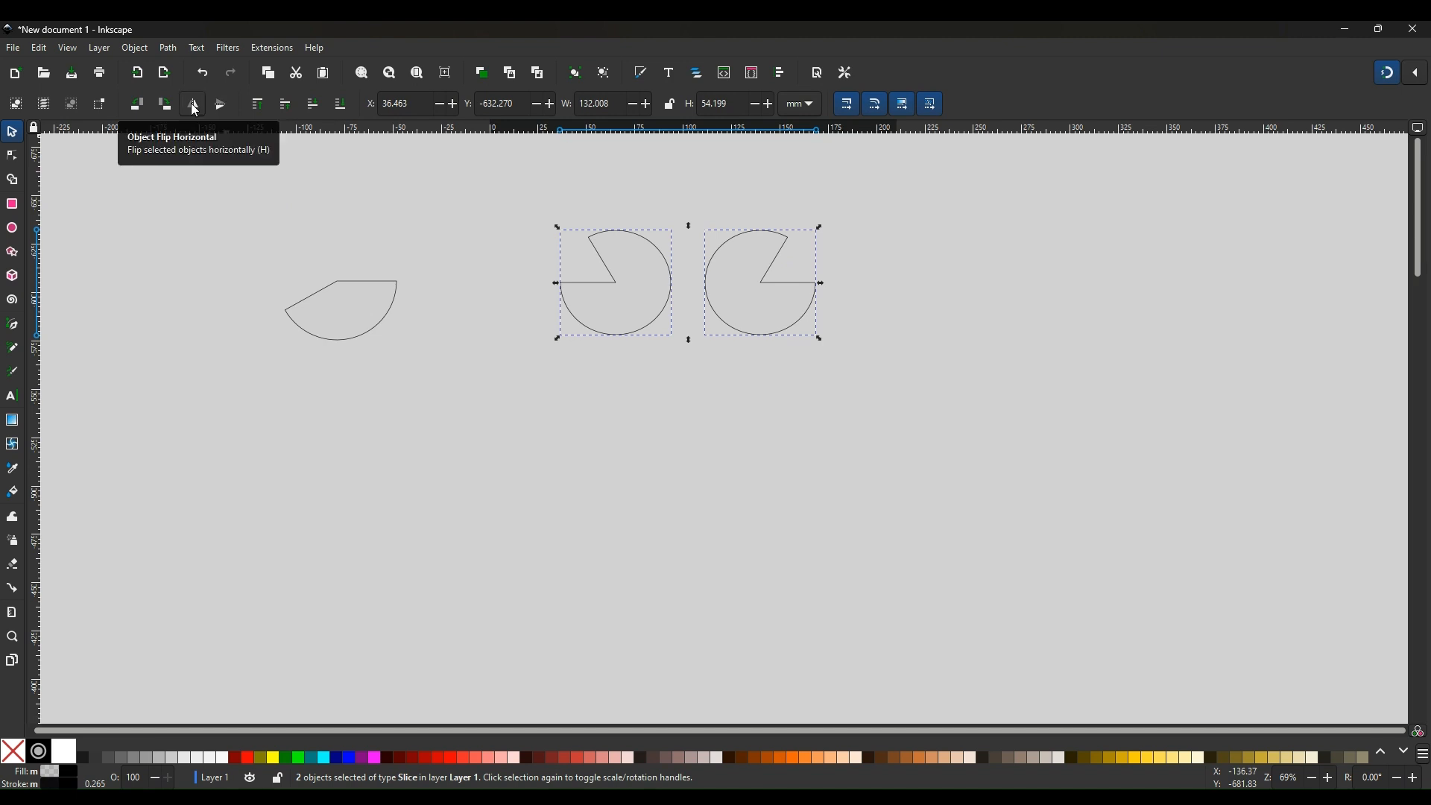
{"action": "left_click", "coordinate": [194, 106]}
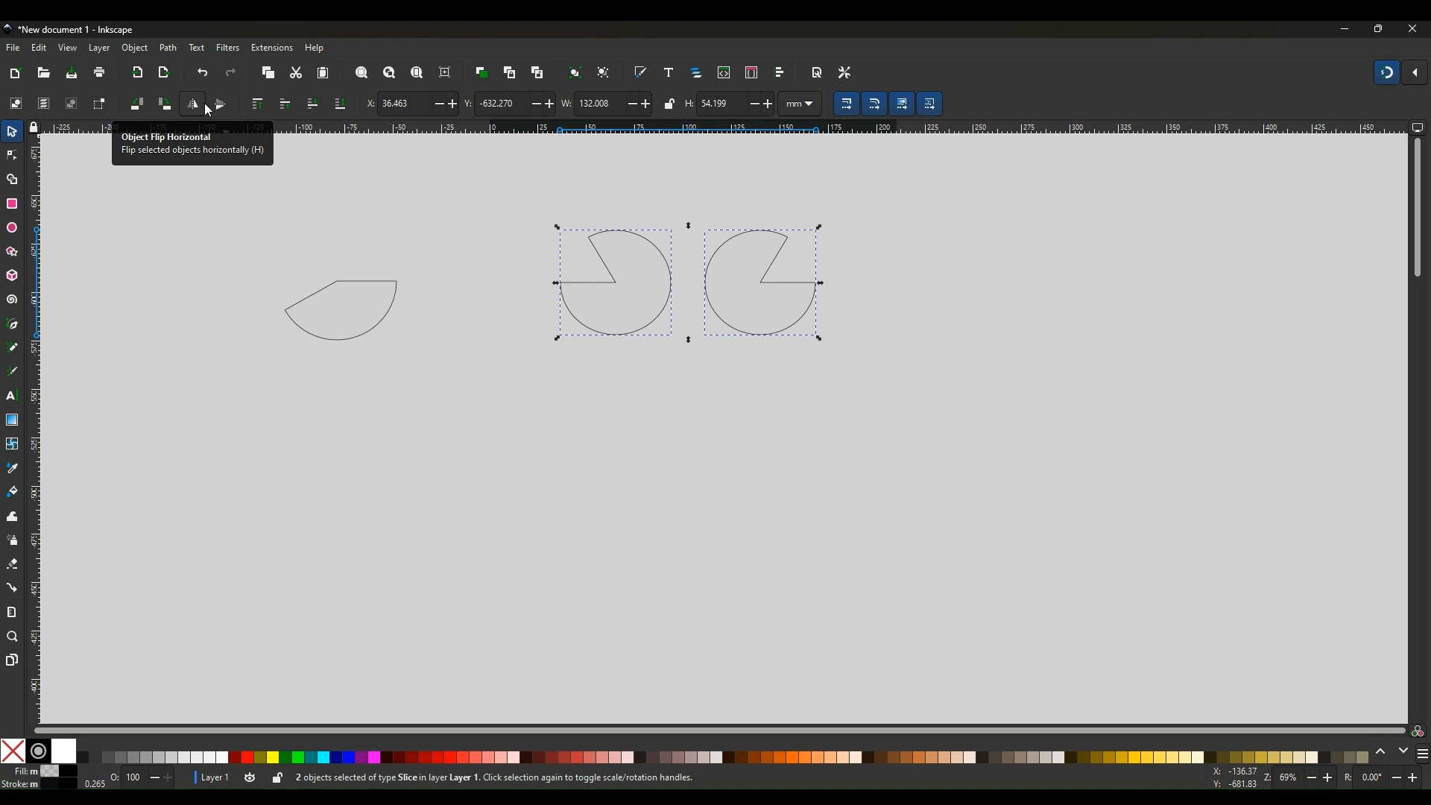
{"action": "left_click", "coordinate": [223, 106]}
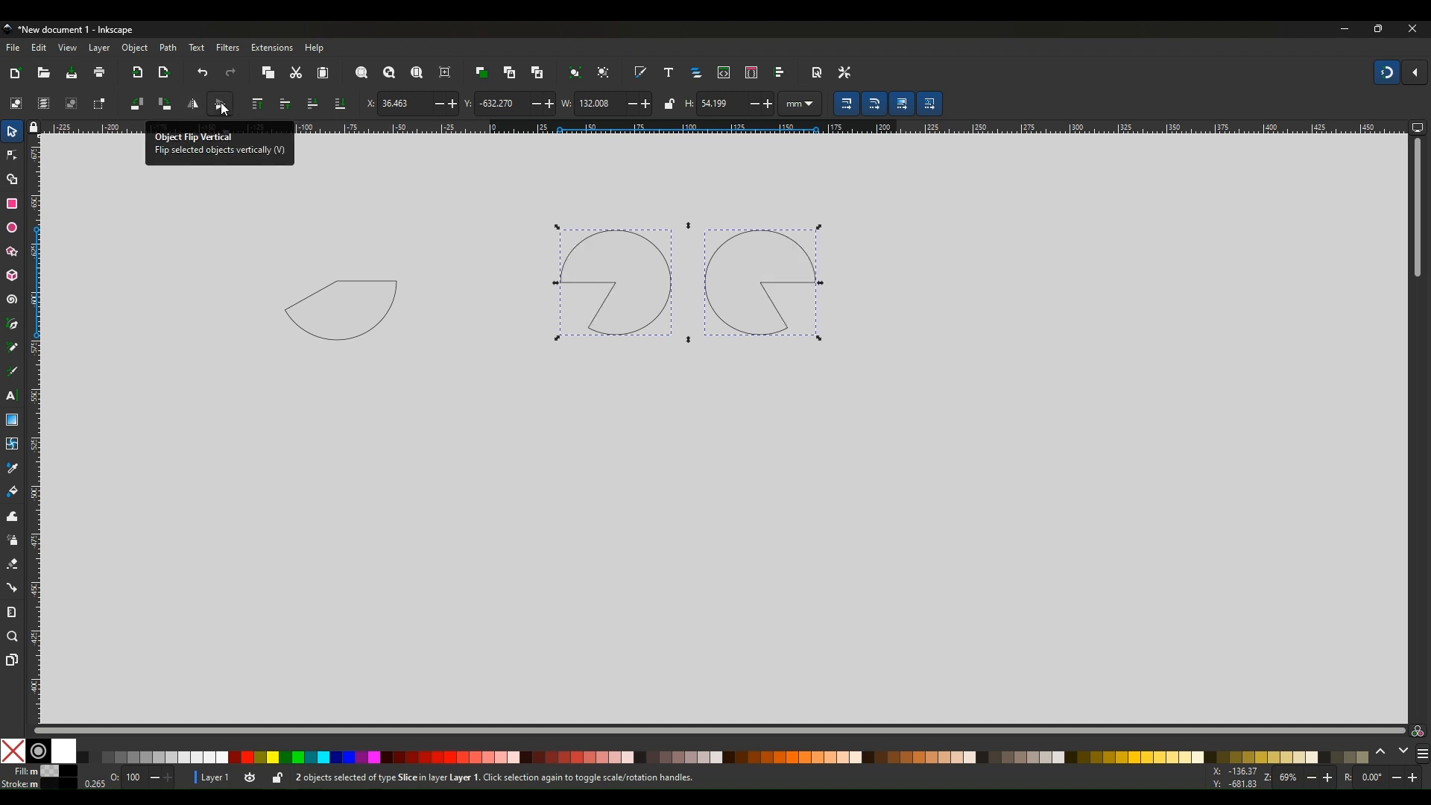
Rotate both pie slices 90° clockwise twice
{"action": "left_click", "coordinate": [166, 105]}
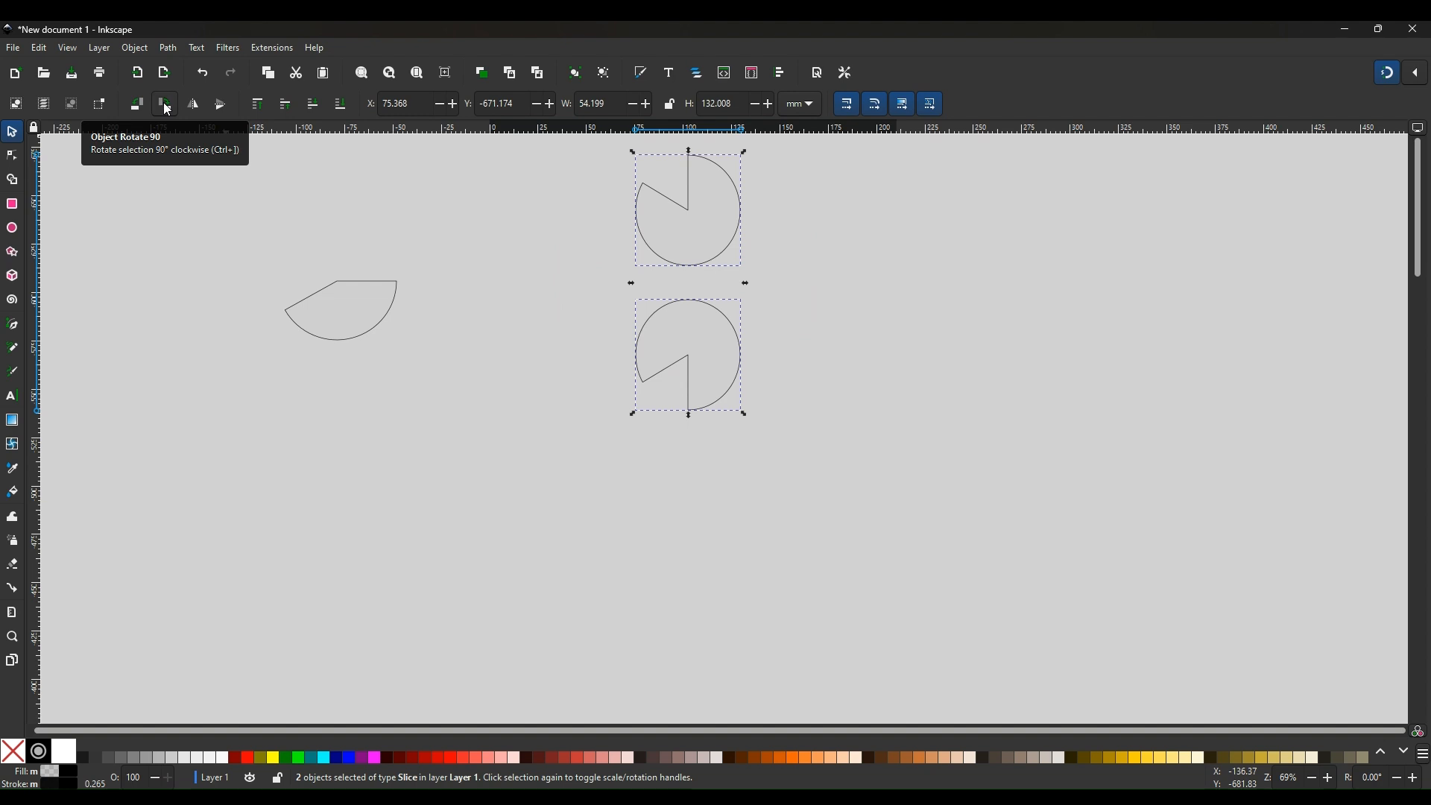
{"action": "left_click", "coordinate": [167, 109]}
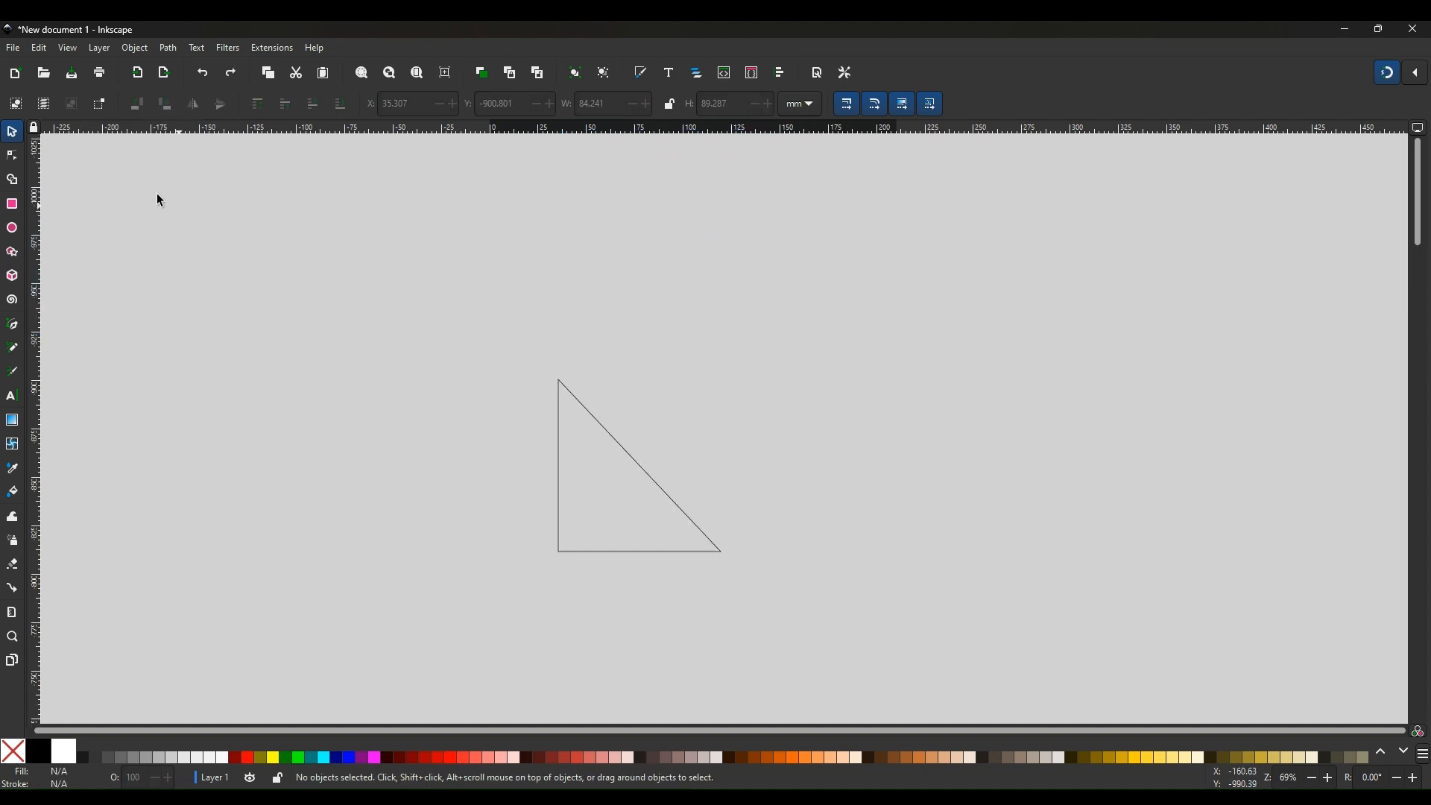
Bend the triangle's diagonal edge outward into a curved arc with the node tool
{"action": "left_click", "coordinate": [13, 158]}
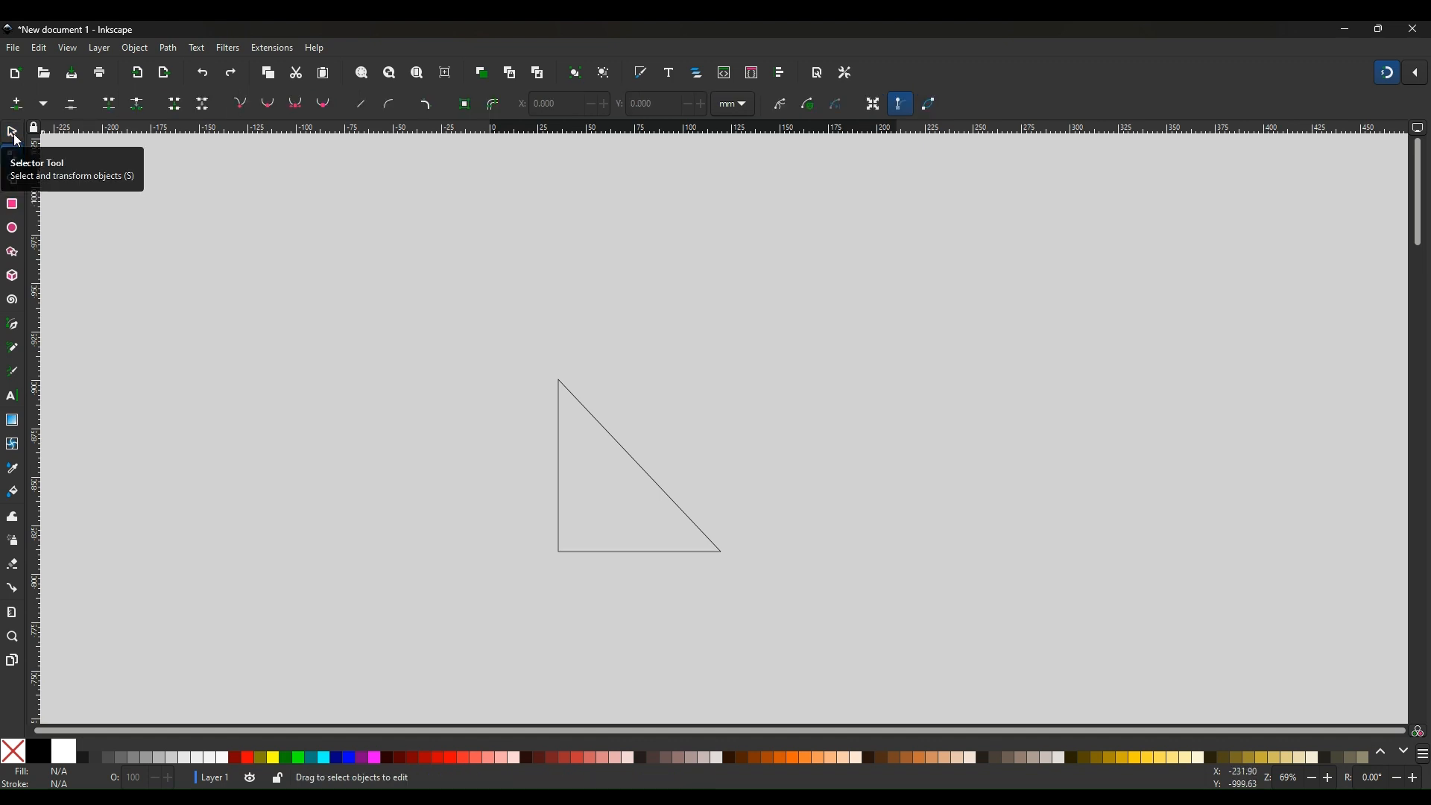
{"action": "left_click", "coordinate": [646, 474]}
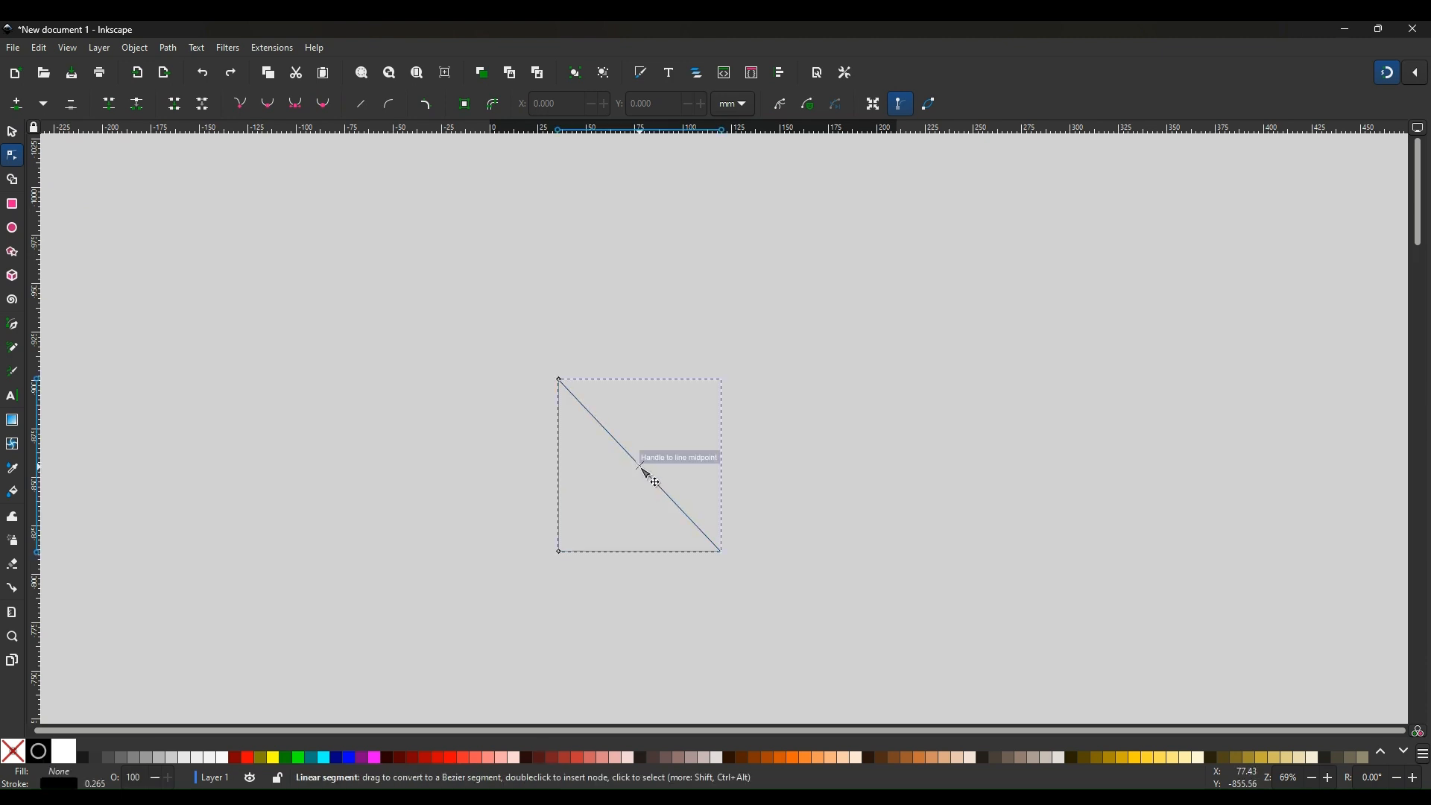
{"action": "left_click_drag", "start_coordinate": [642, 468], "coordinate": [679, 445]}
{"action": "right_click", "coordinate": [680, 447]}
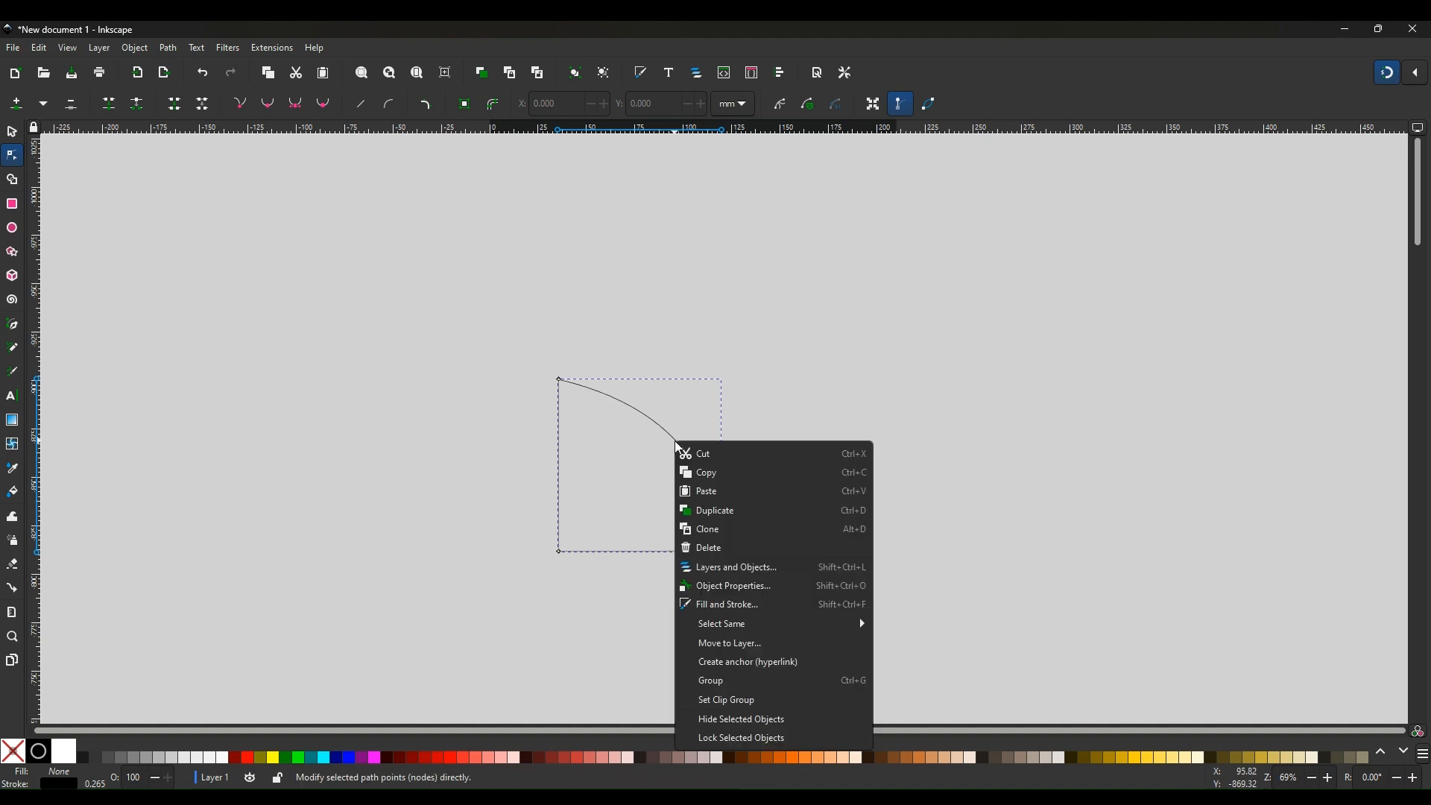
{"action": "left_click", "coordinate": [762, 408]}
{"action": "left_click", "coordinate": [765, 449]}
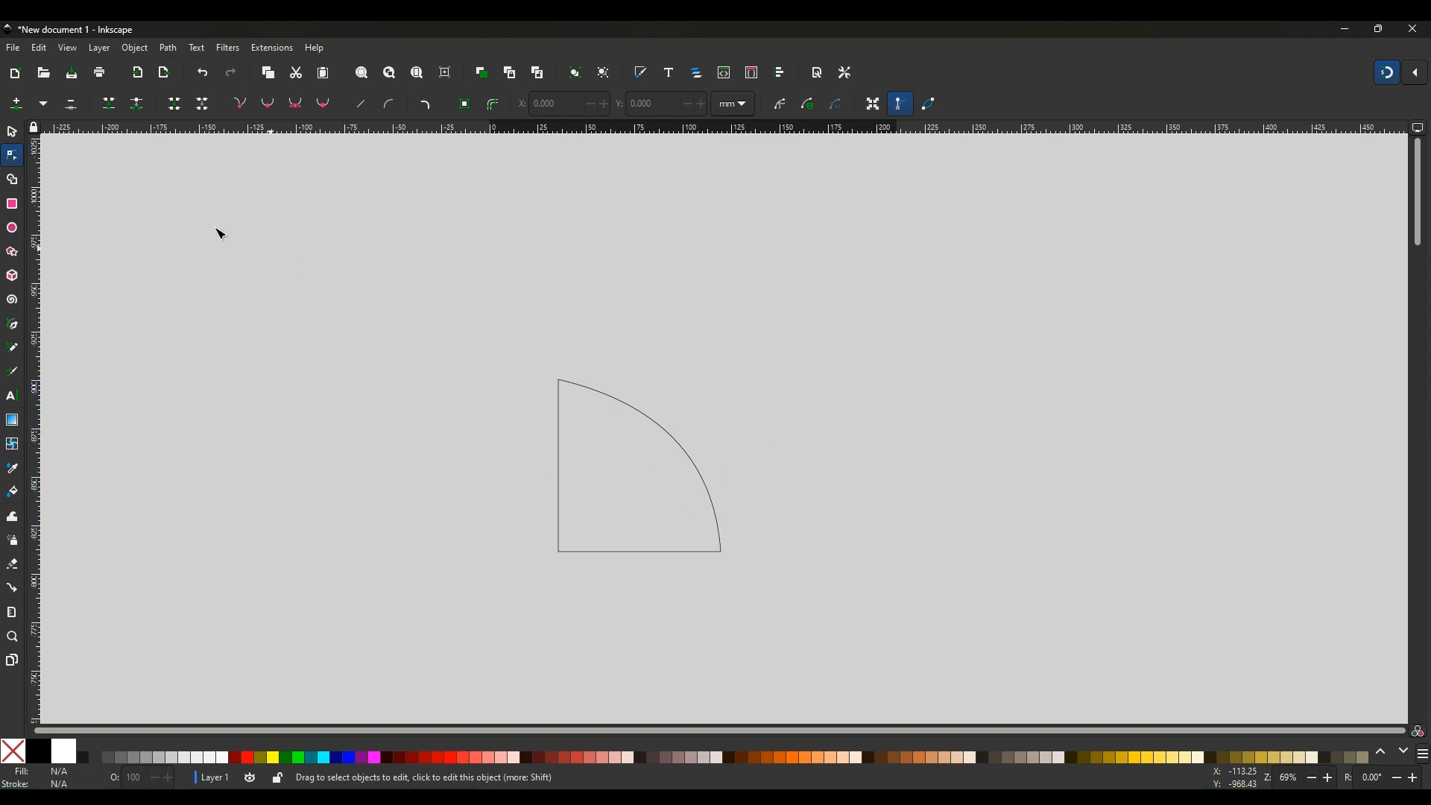
Duplicate the quarter-round shape, flip the copy horizontally and place it against the original's left side
{"action": "left_click", "coordinate": [12, 135]}
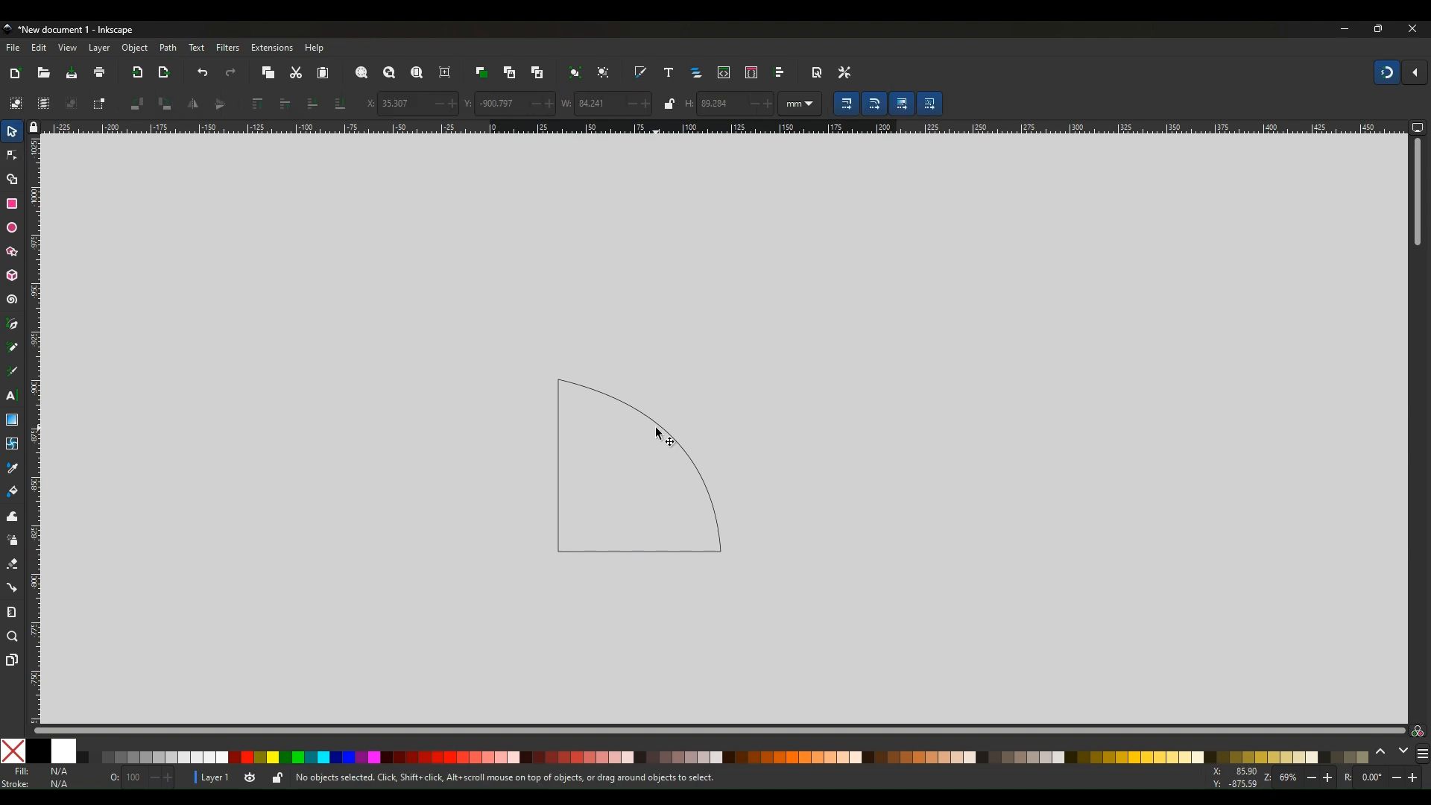
{"action": "left_click", "coordinate": [655, 426]}
{"action": "right_click", "coordinate": [656, 428]}
{"action": "left_click", "coordinate": [693, 497]}
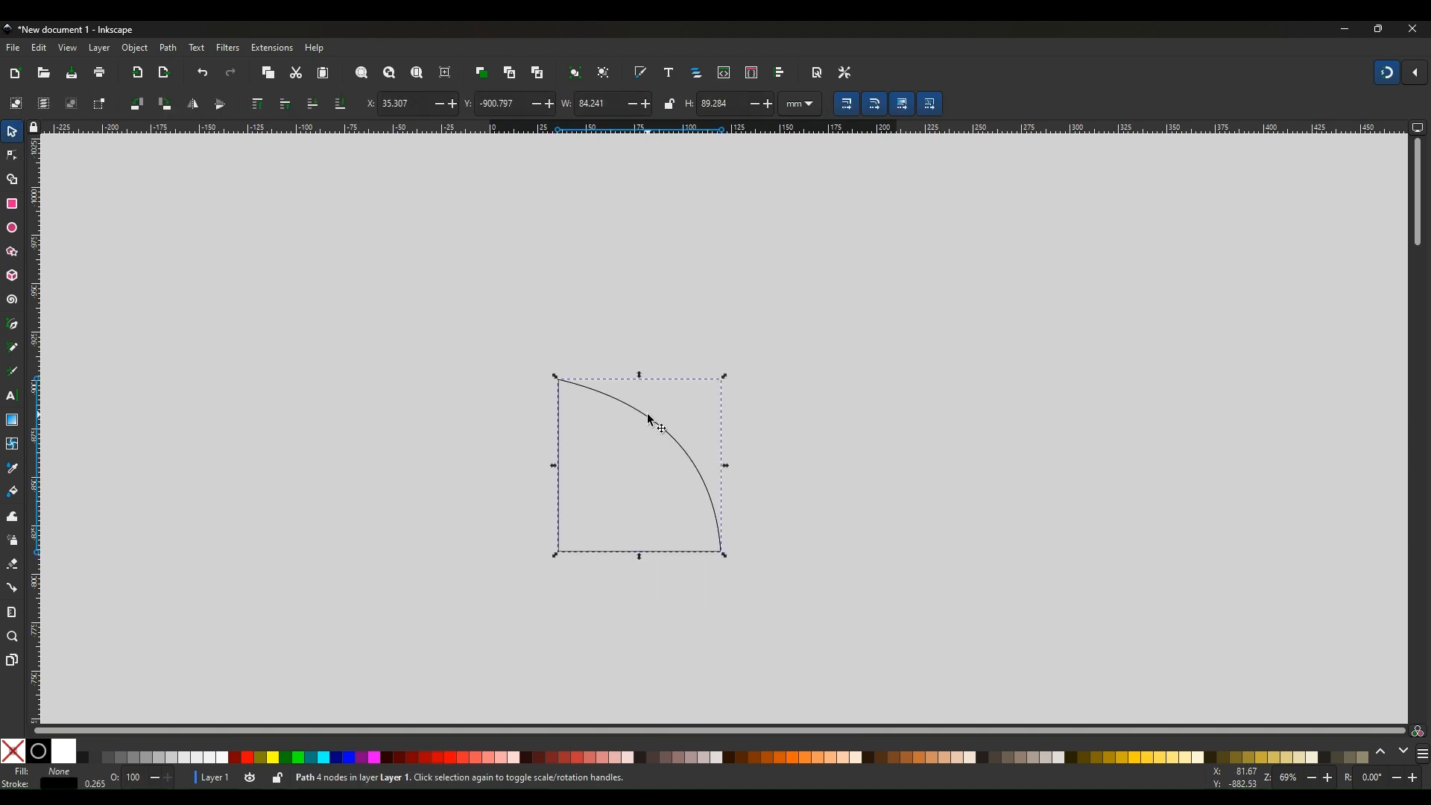
{"action": "left_click_drag", "start_coordinate": [650, 419], "coordinate": [446, 421]}
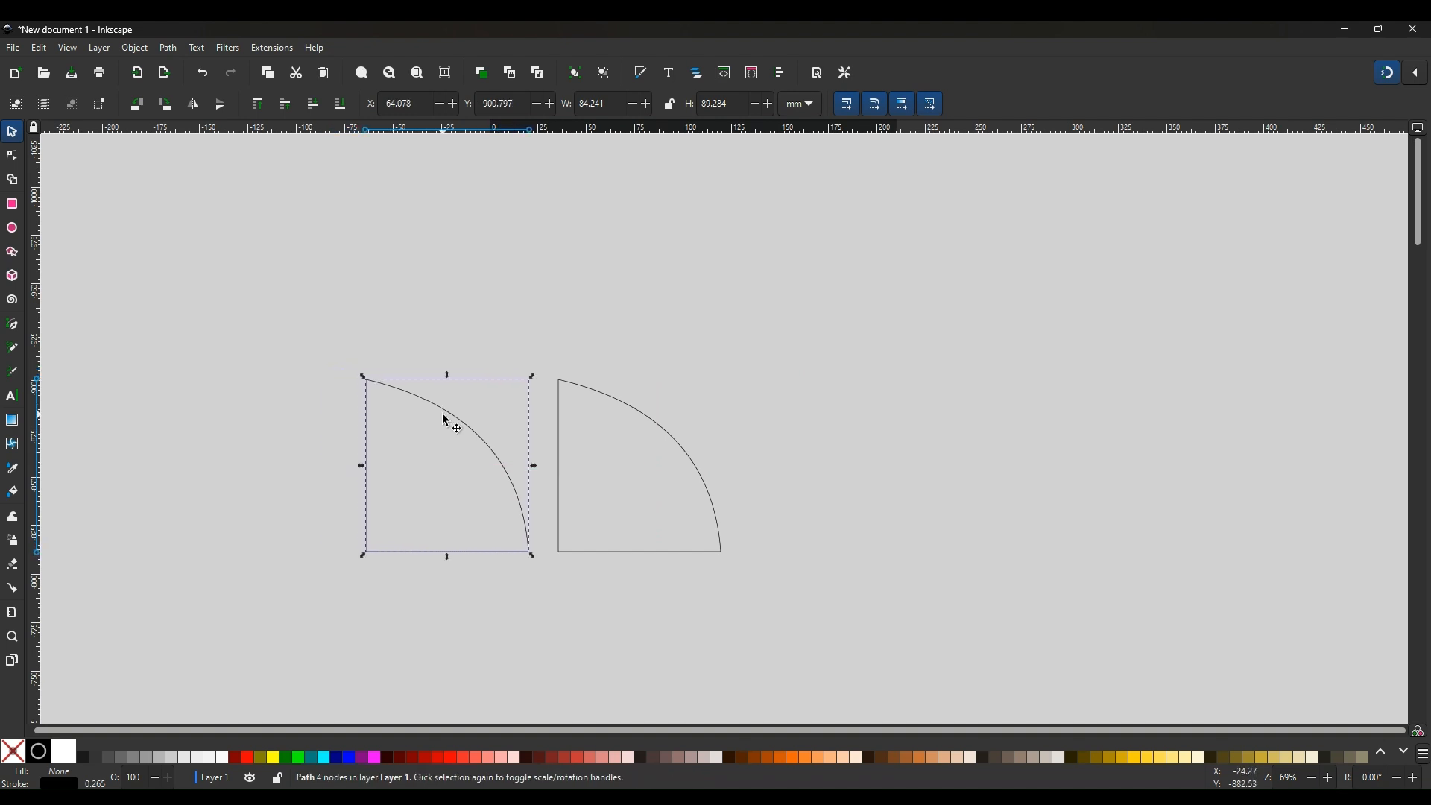
{"action": "left_click", "coordinate": [195, 106]}
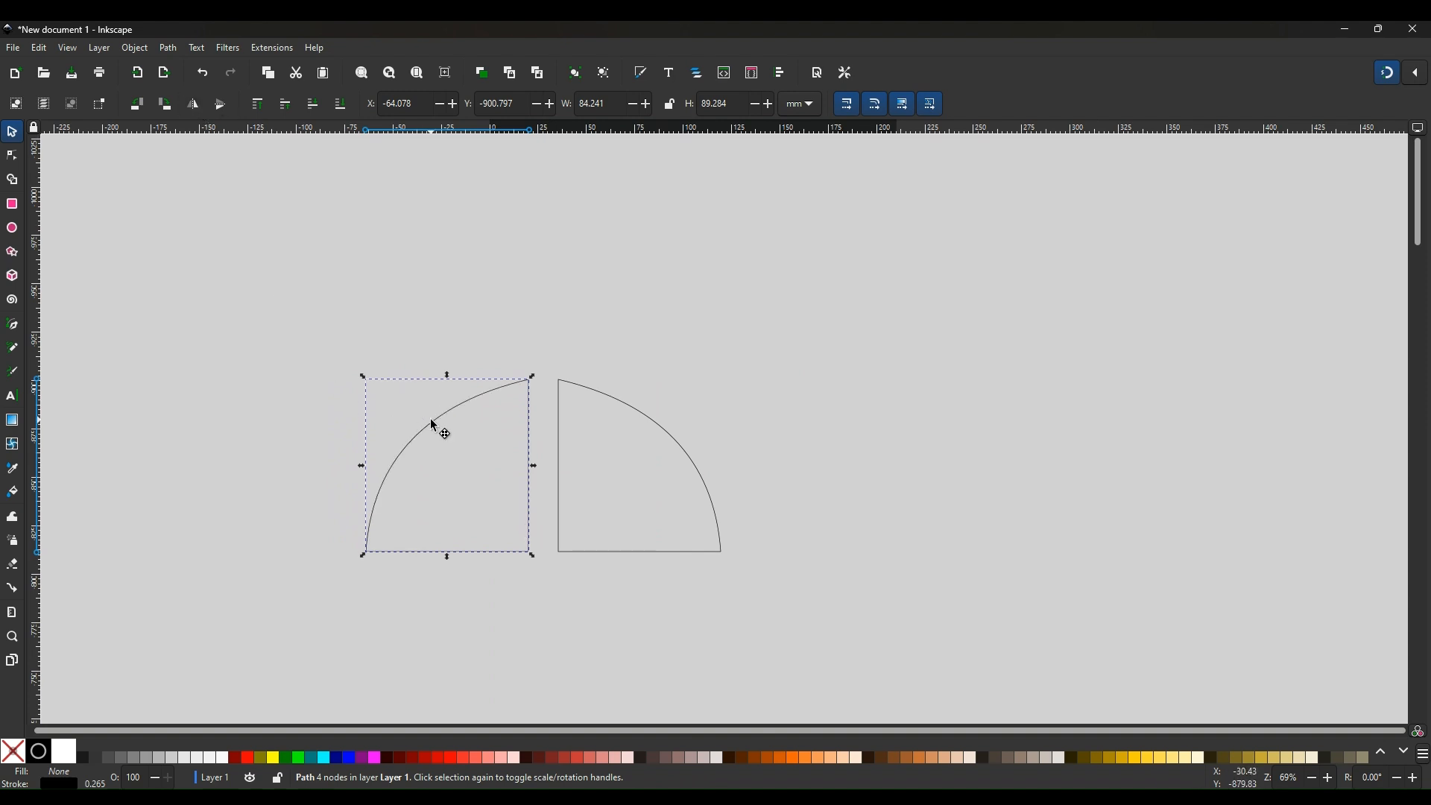
{"action": "left_click_drag", "start_coordinate": [437, 426], "coordinate": [456, 423]}
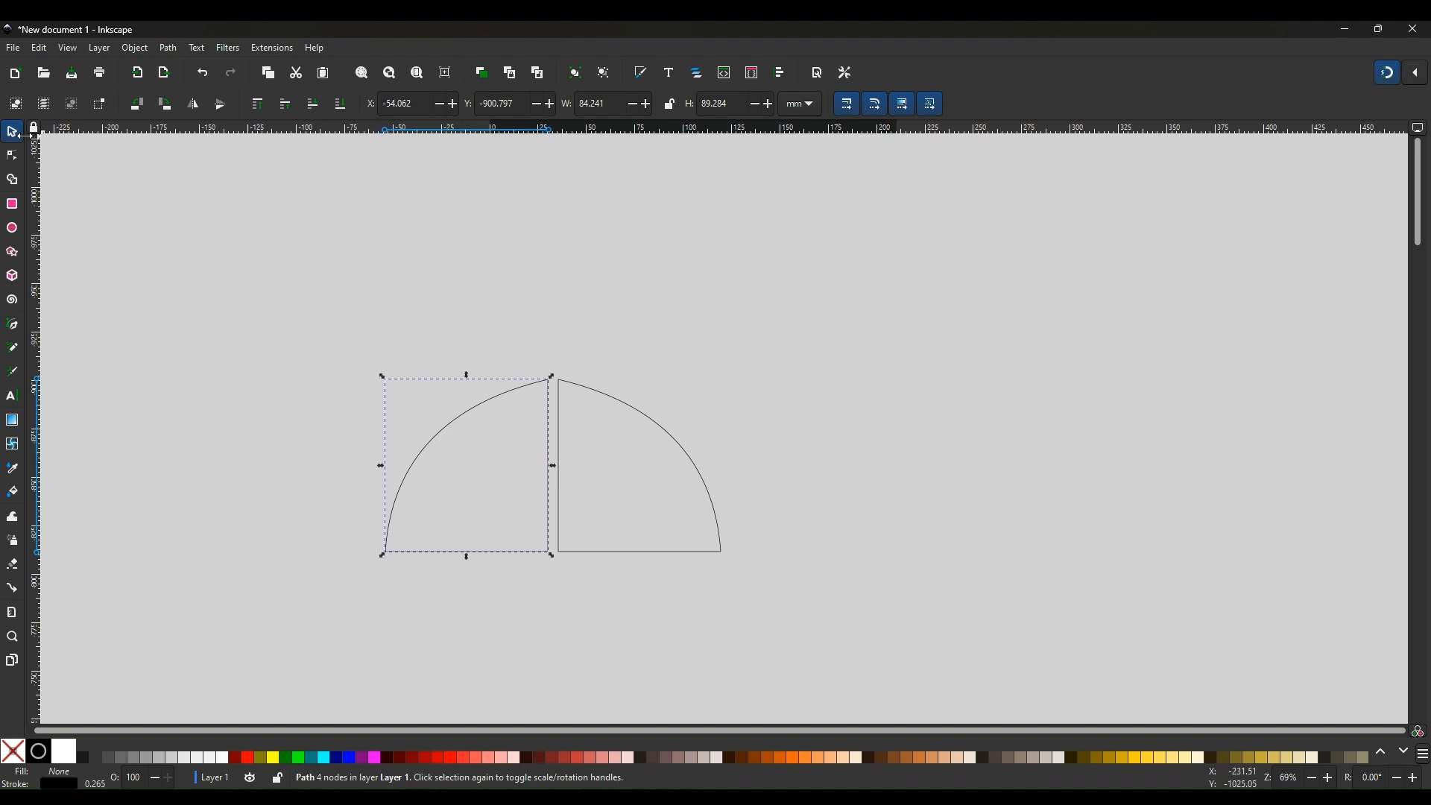
Draw a rectangle about 254 × 144 mm enclosing both quarter-round shapes
{"action": "left_click", "coordinate": [12, 204]}
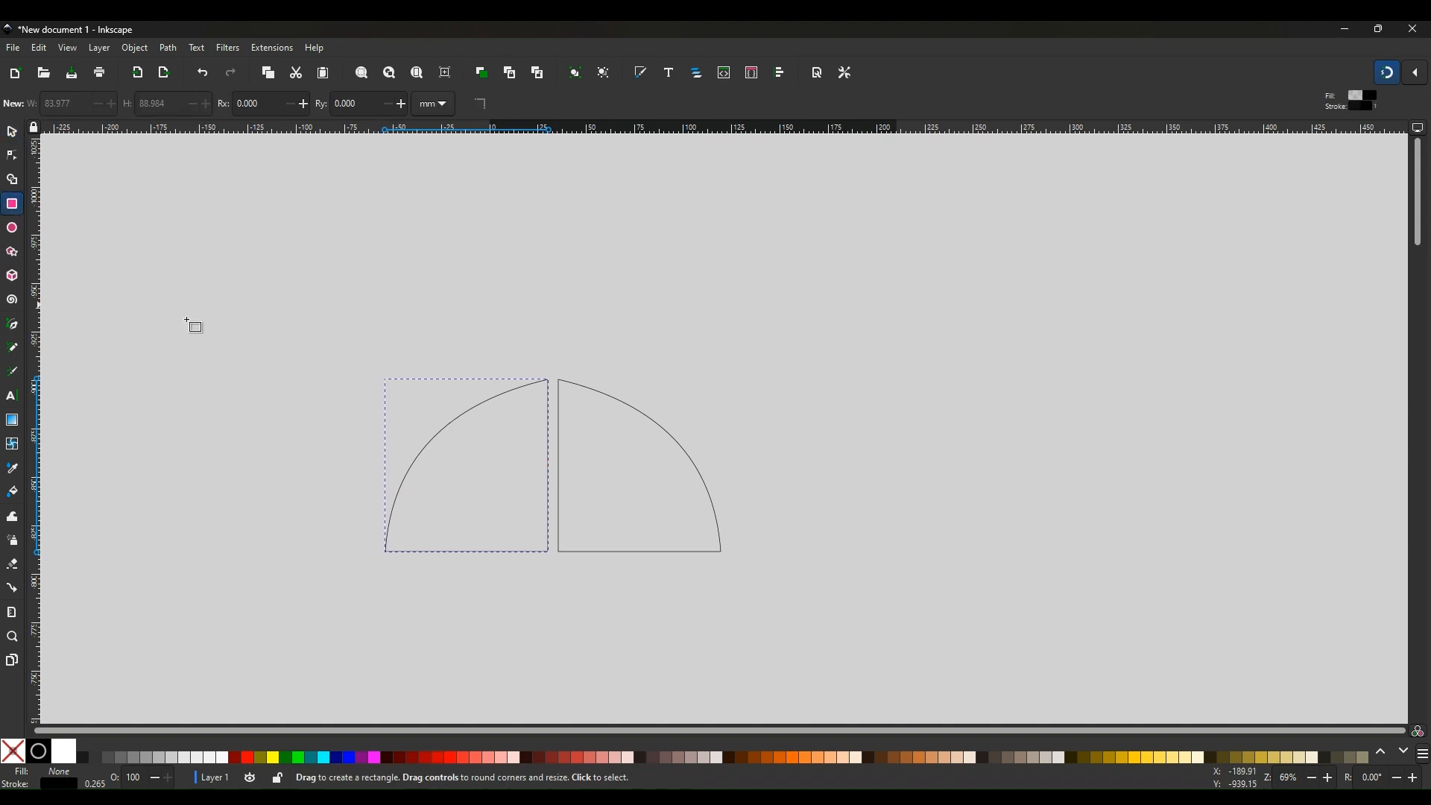
{"action": "mouse_move", "coordinate": [293, 340]}
{"action": "left_mouse_down"}
{"action": "mouse_move", "coordinate": [555, 357]}
{"action": "mouse_move", "coordinate": [768, 438]}
{"action": "mouse_move", "coordinate": [785, 618]}
{"action": "left_mouse_up"}
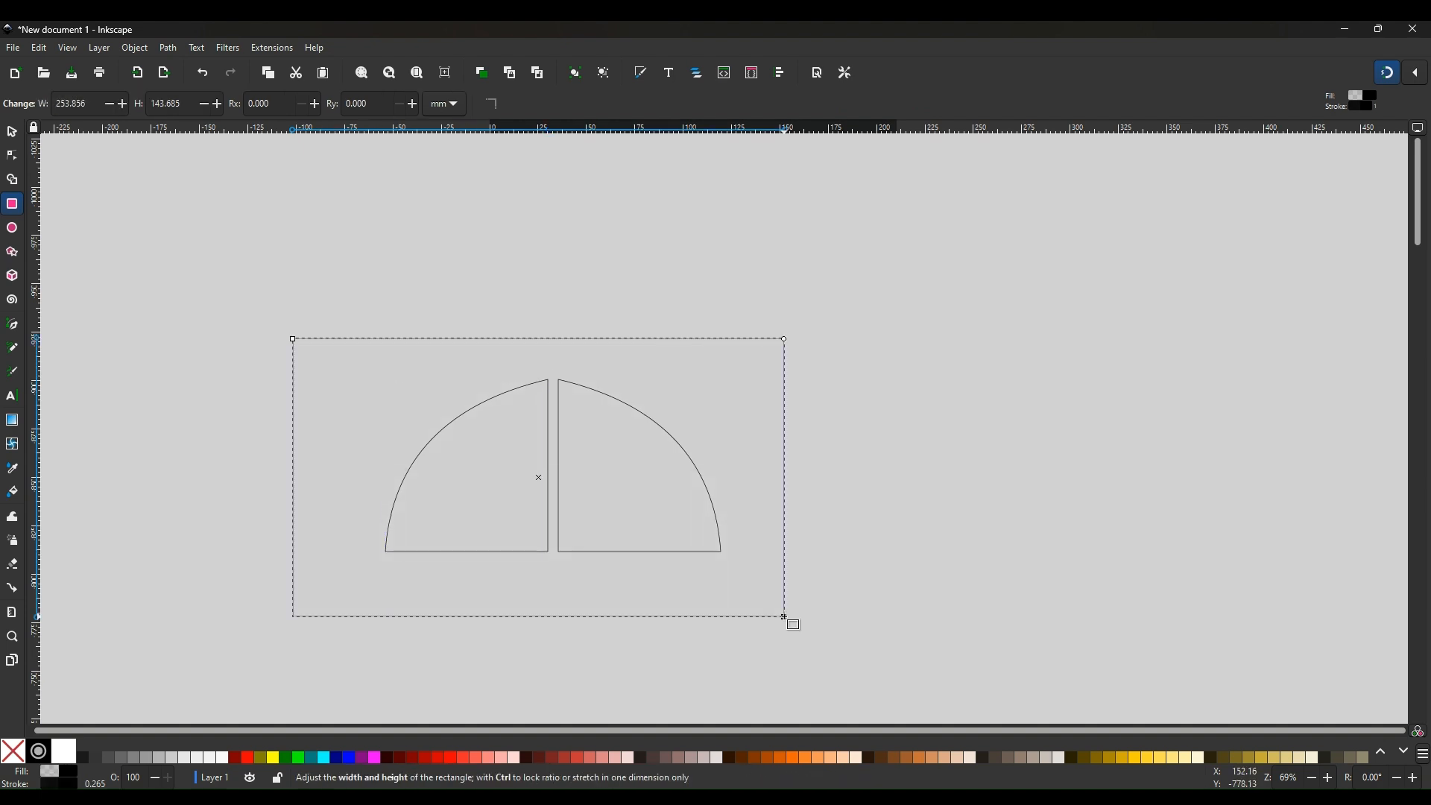
Select the rectangle enclosing the quarter-round shapes and stretch its left side slightly
{"action": "left_click", "coordinate": [918, 452]}
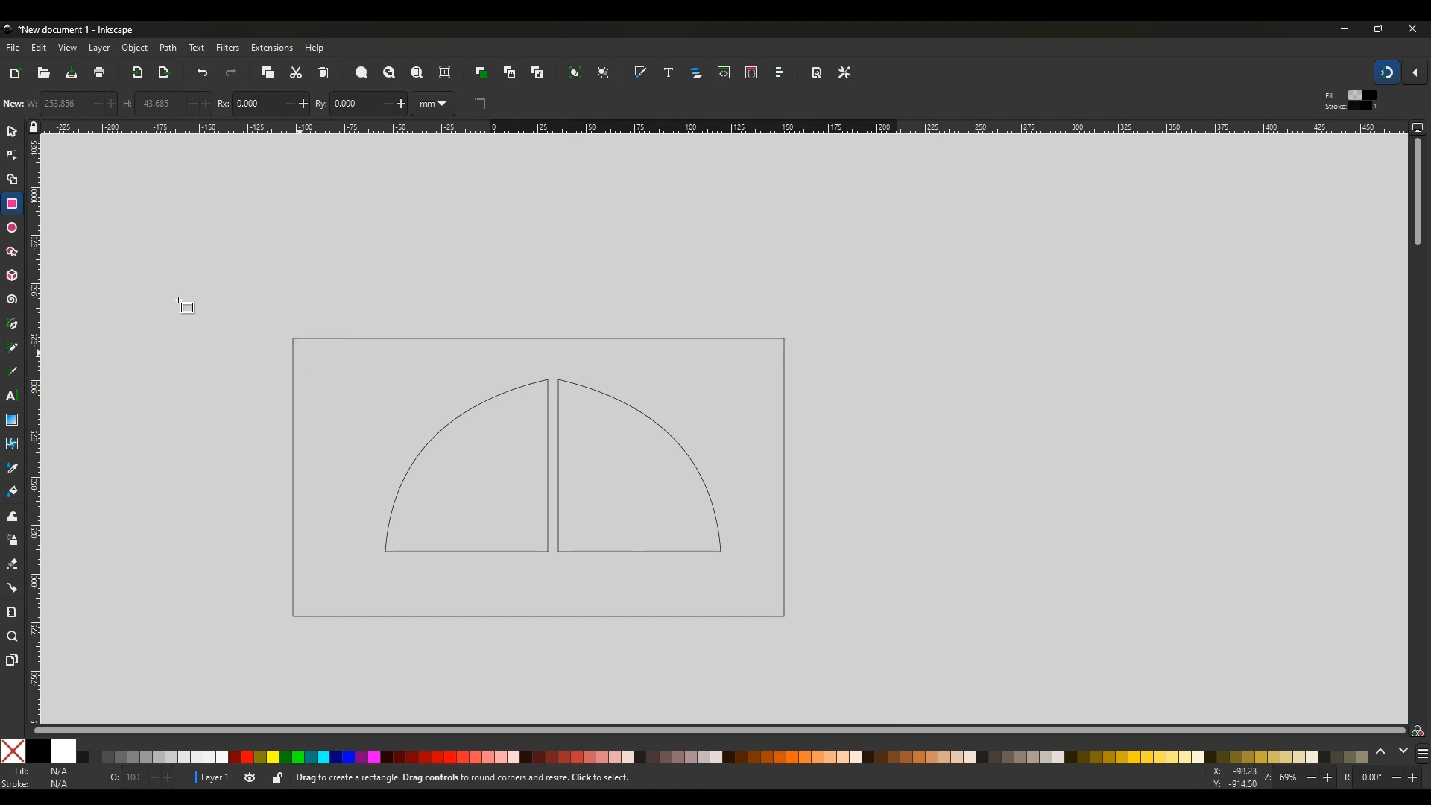
{"action": "left_click", "coordinate": [10, 140]}
{"action": "left_click", "coordinate": [313, 347]}
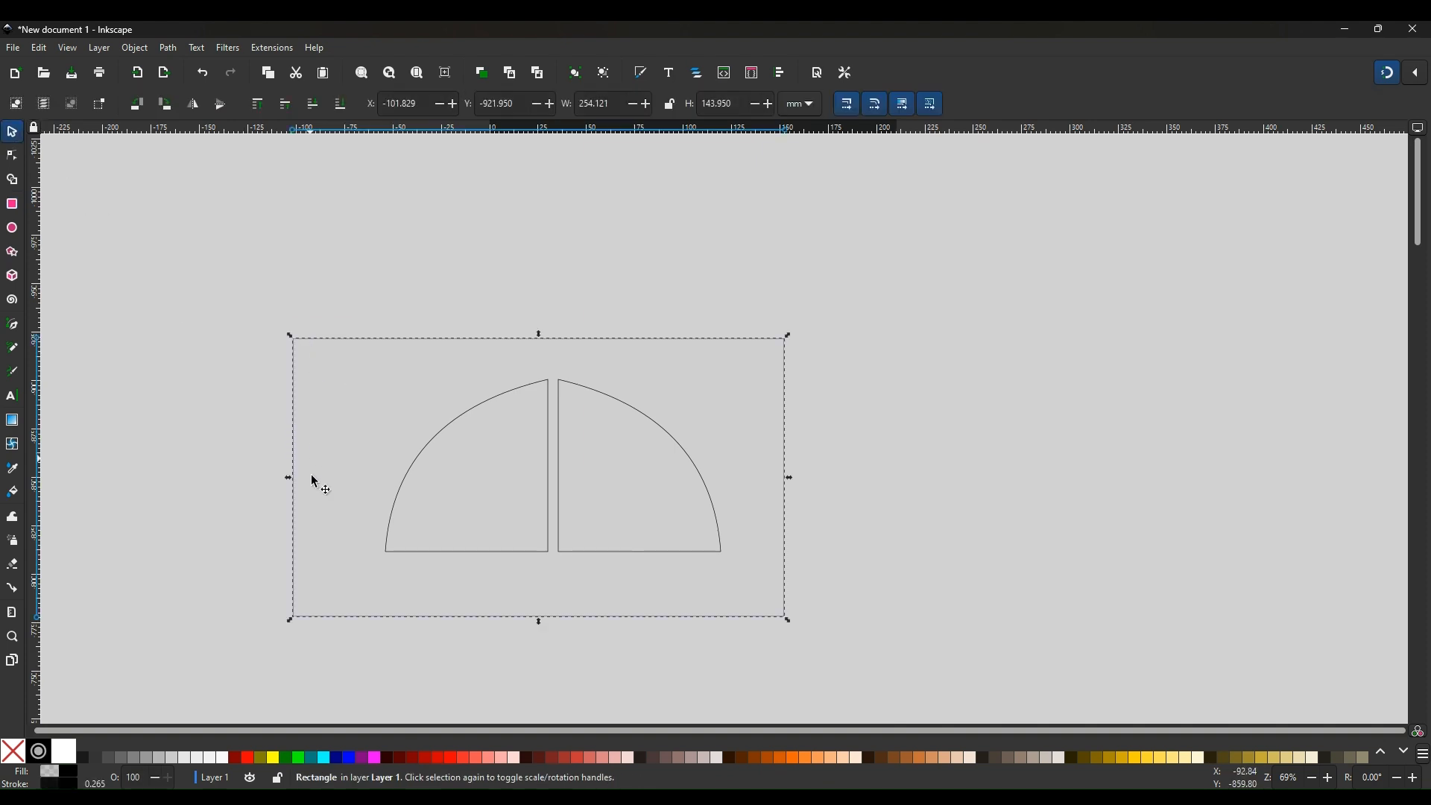
{"action": "left_click_drag", "start_coordinate": [289, 481], "coordinate": [309, 483]}
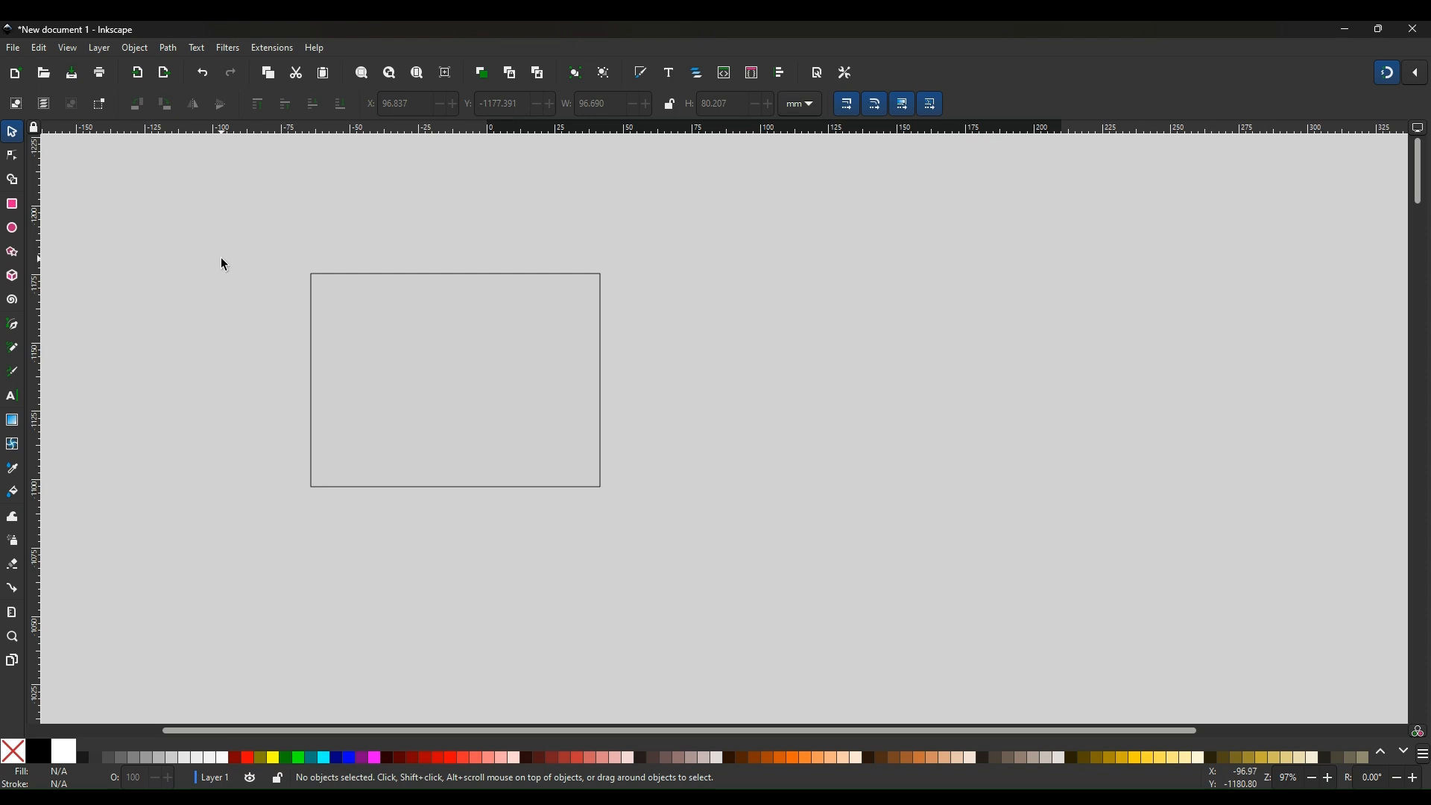
Resize the rectangle to about 104 × 77 mm and move it further right
{"action": "left_click", "coordinate": [440, 278]}
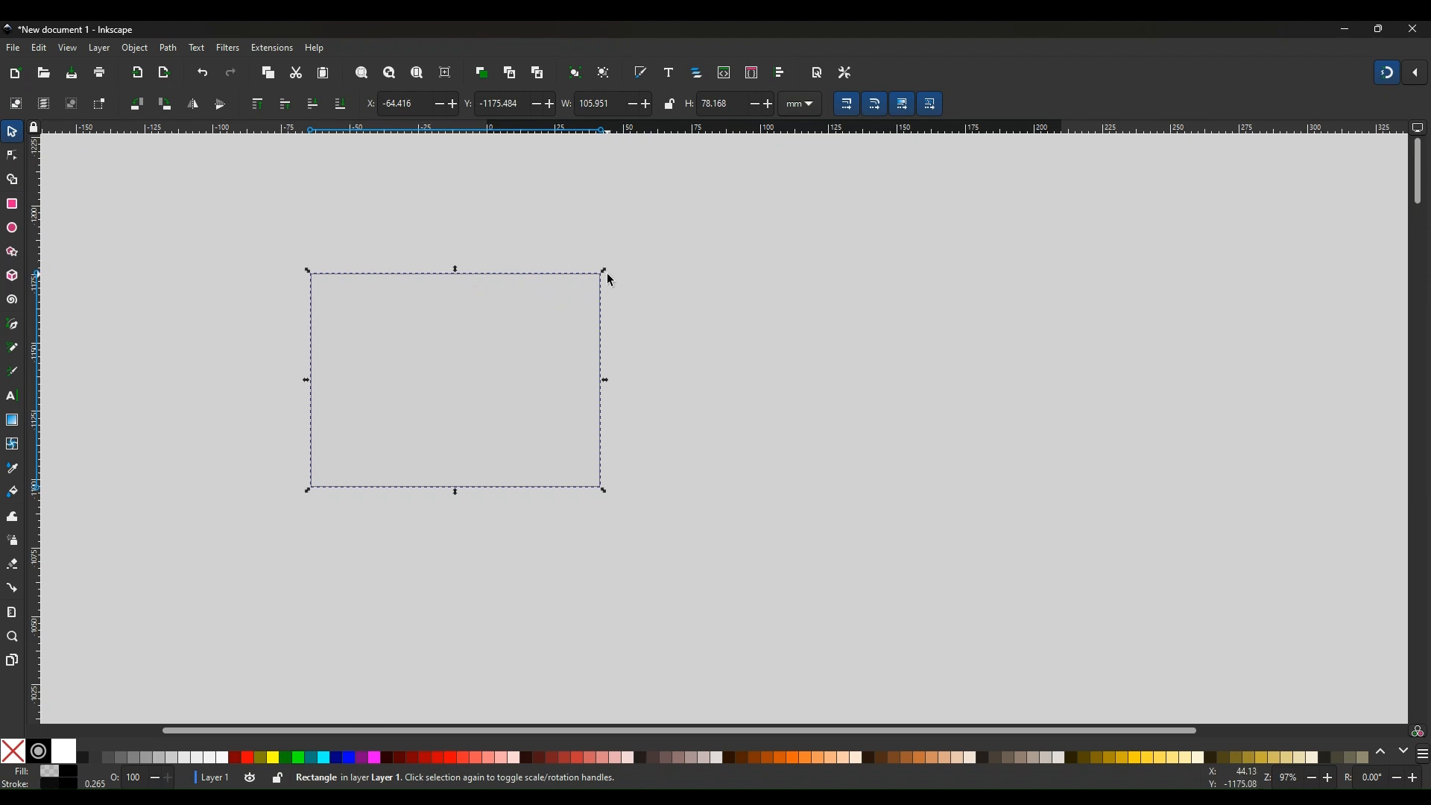
{"action": "mouse_move", "coordinate": [604, 269]}
{"action": "left_mouse_down"}
{"action": "mouse_move", "coordinate": [628, 249]}
{"action": "mouse_move", "coordinate": [601, 278]}
{"action": "left_mouse_up"}
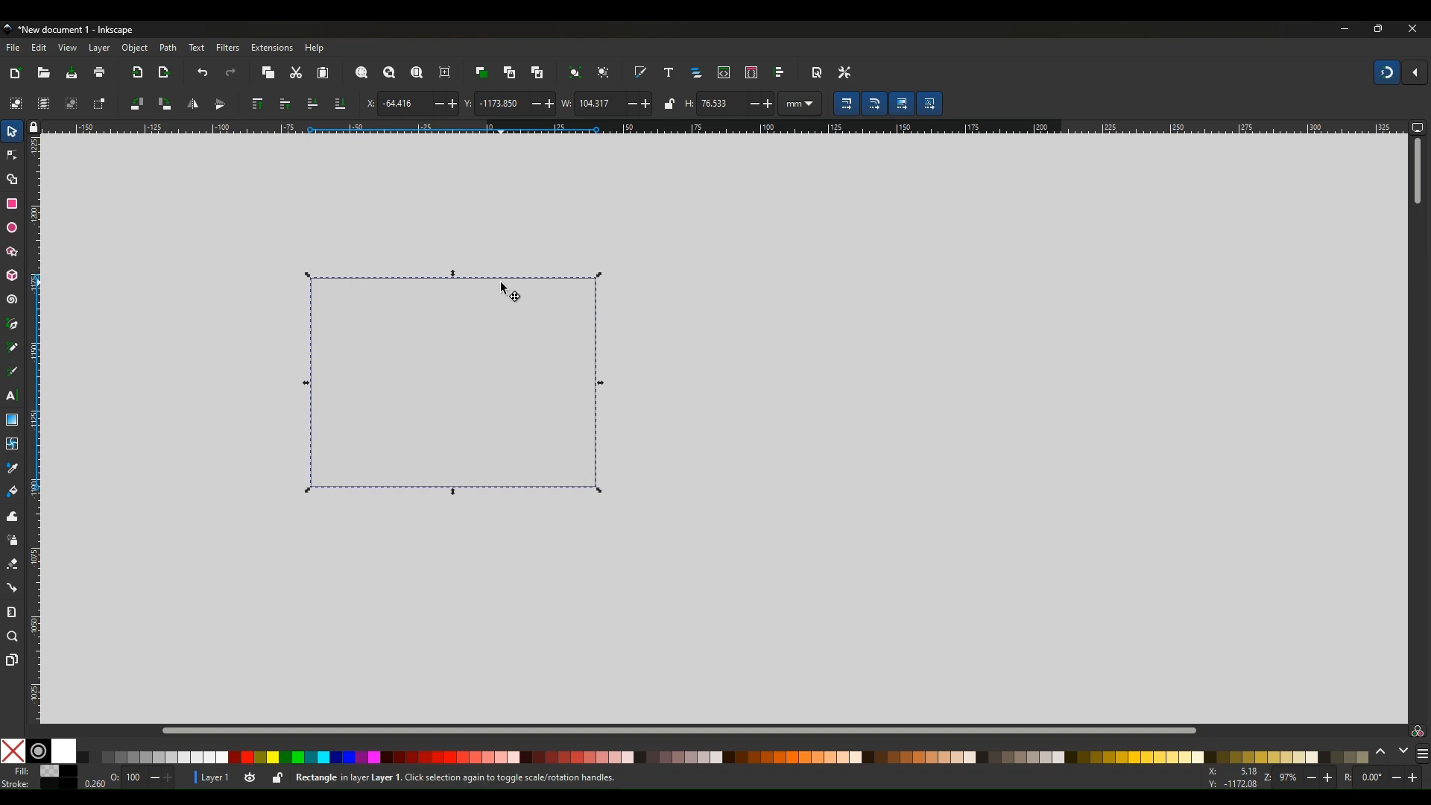
{"action": "left_click_drag", "start_coordinate": [509, 287], "coordinate": [594, 284]}
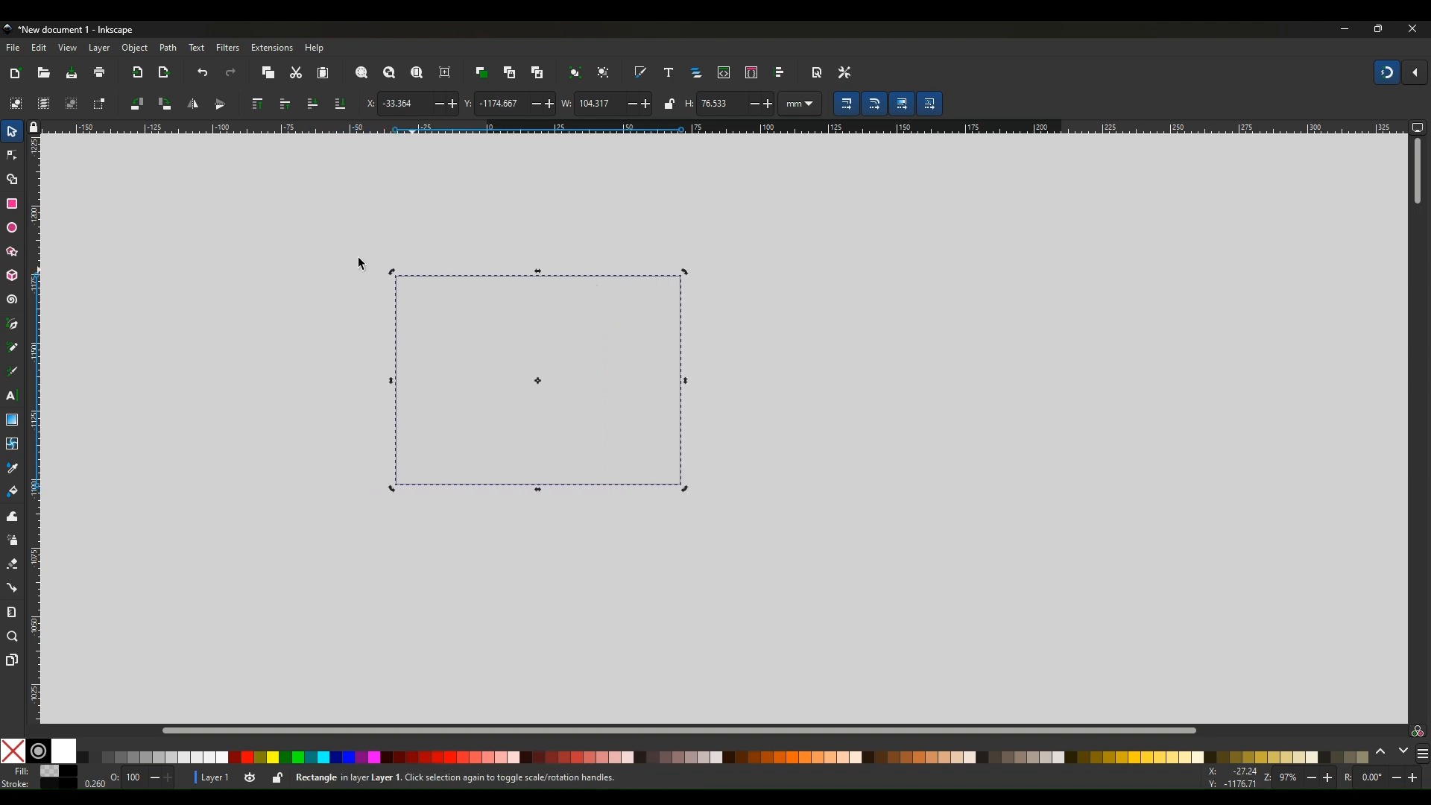
Round the rectangle's corners to a radius of about 27.5 mm, then deselect it
{"action": "left_click", "coordinate": [11, 208]}
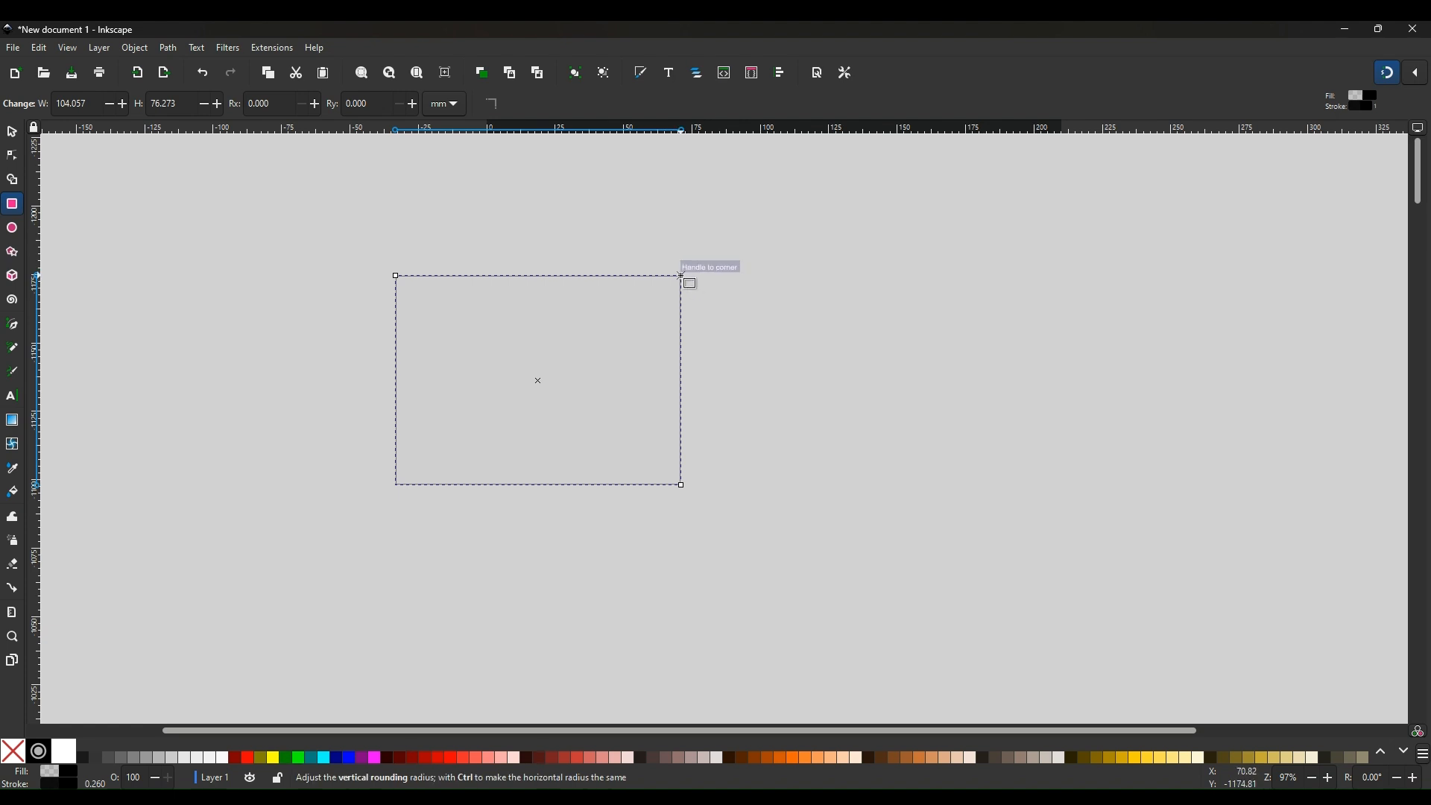
{"action": "left_click_drag", "start_coordinate": [681, 276], "coordinate": [672, 355]}
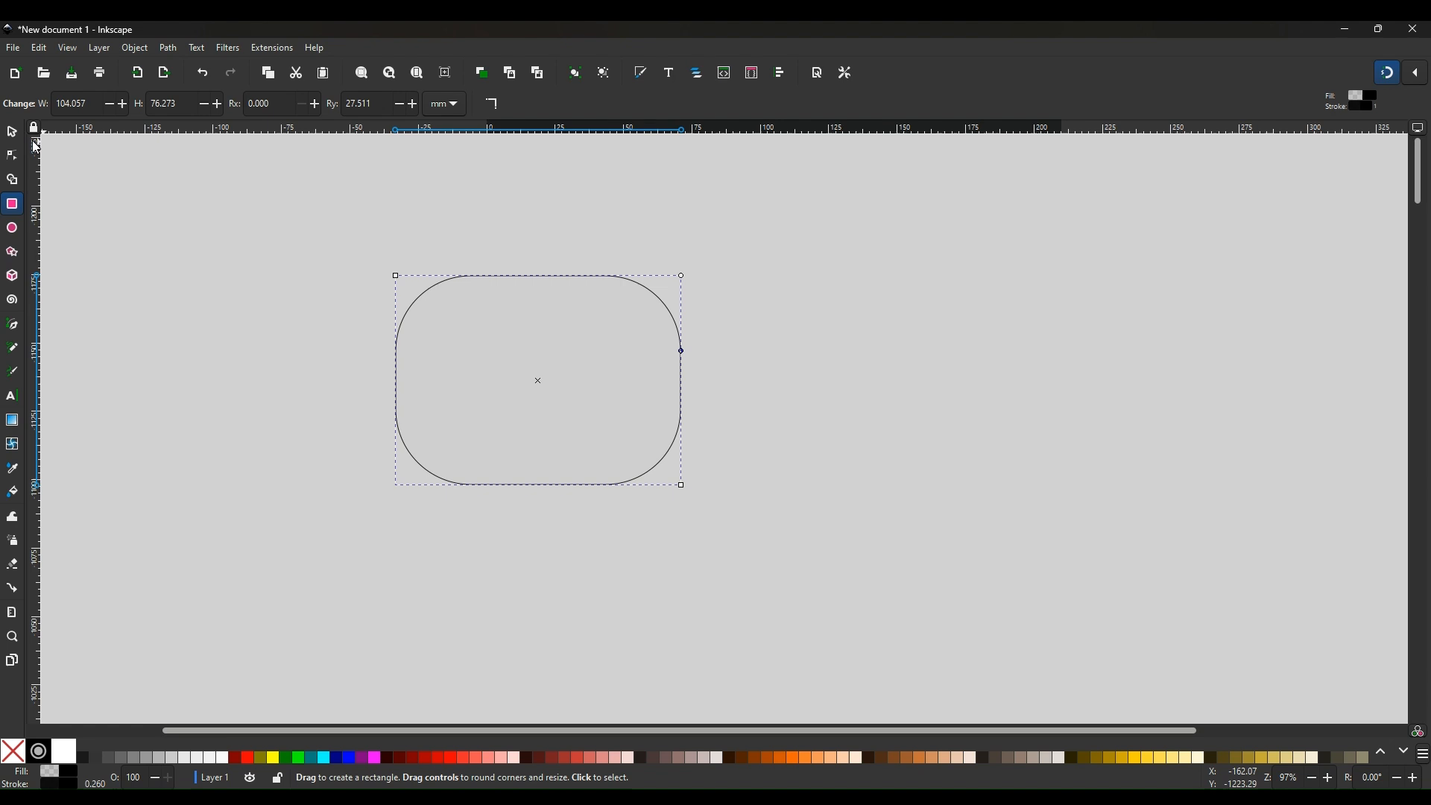
{"action": "left_click", "coordinate": [12, 133]}
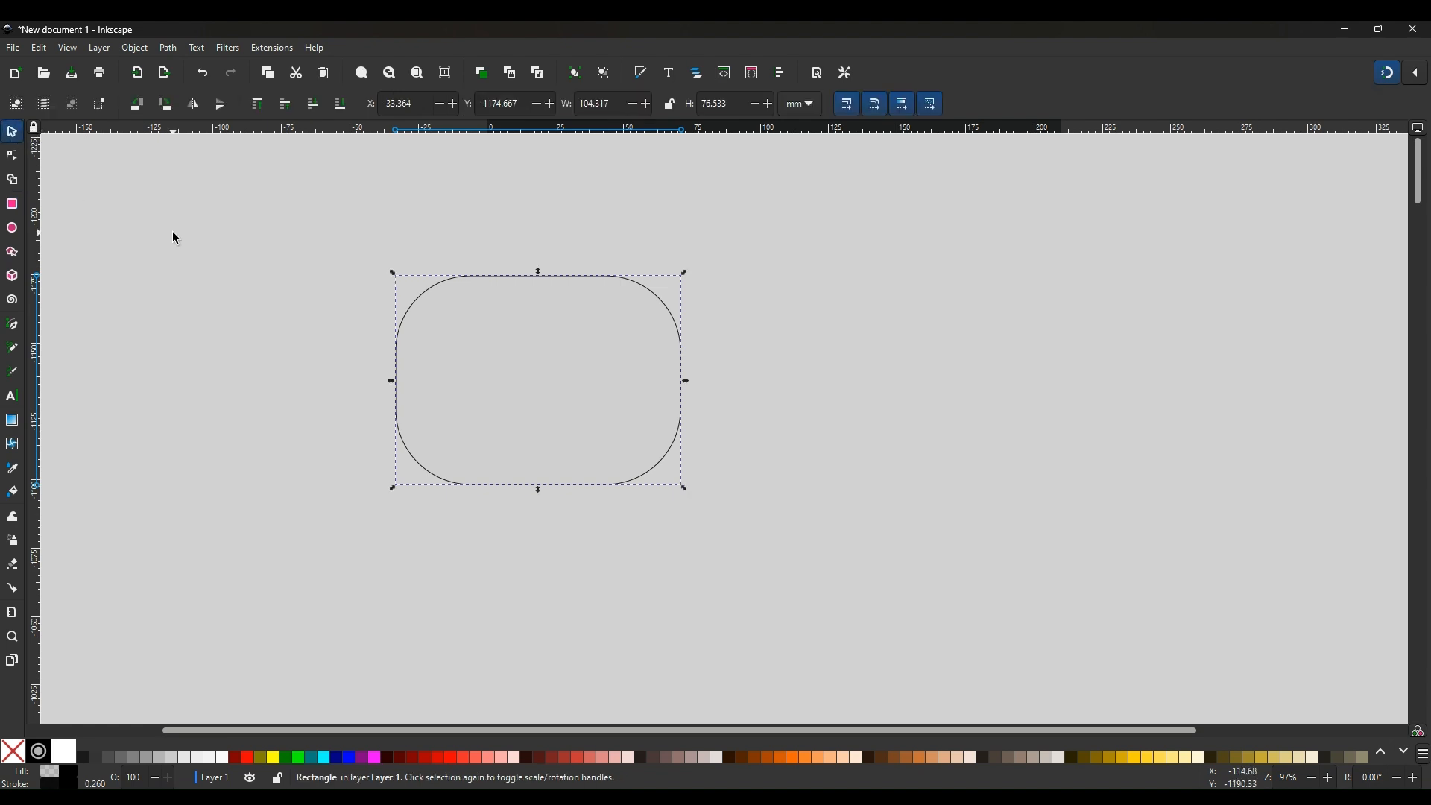
{"action": "left_click", "coordinate": [173, 232]}
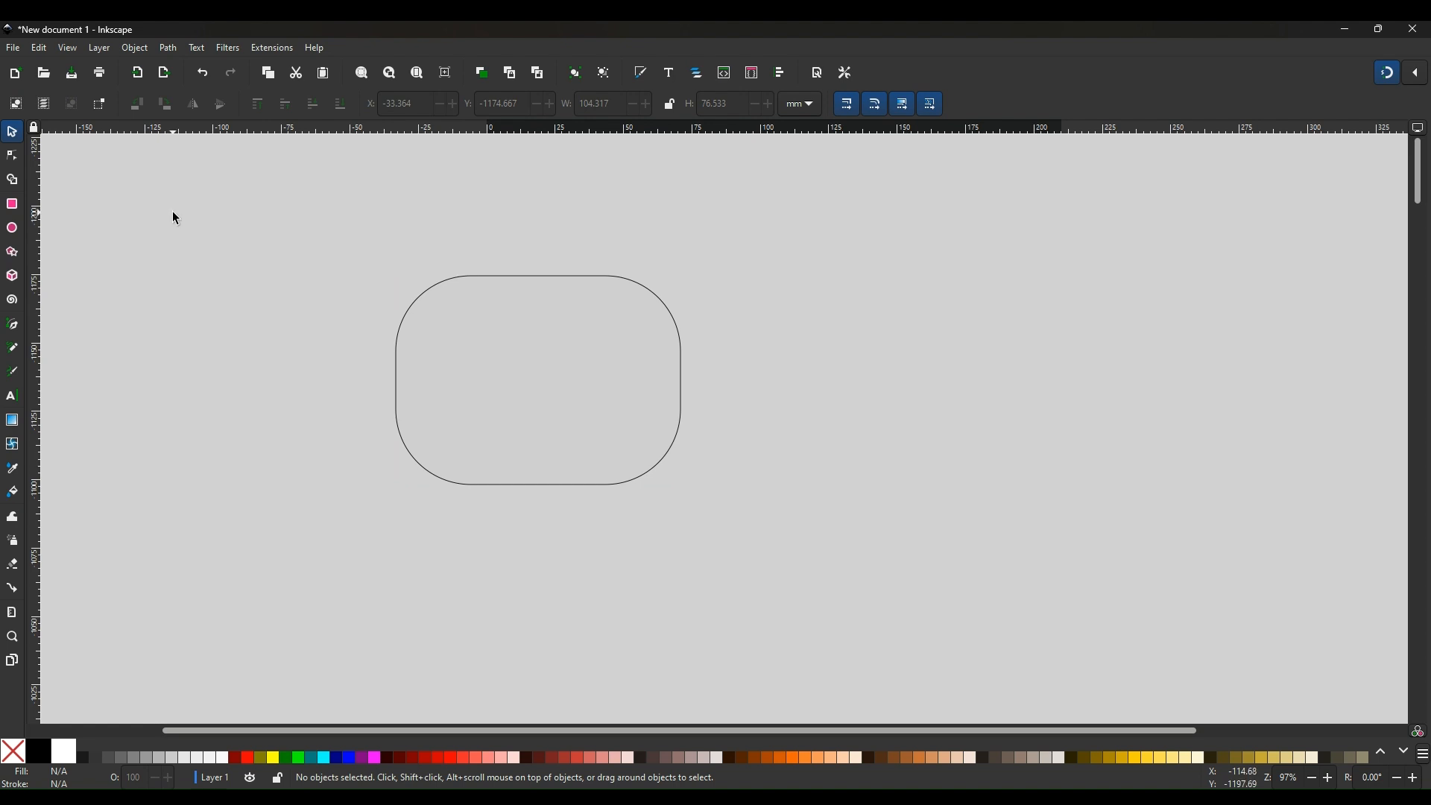
Draw a square-cornered rectangle about 107 × 67 mm to the right of the rounded rectangle
{"action": "left_click", "coordinate": [12, 204]}
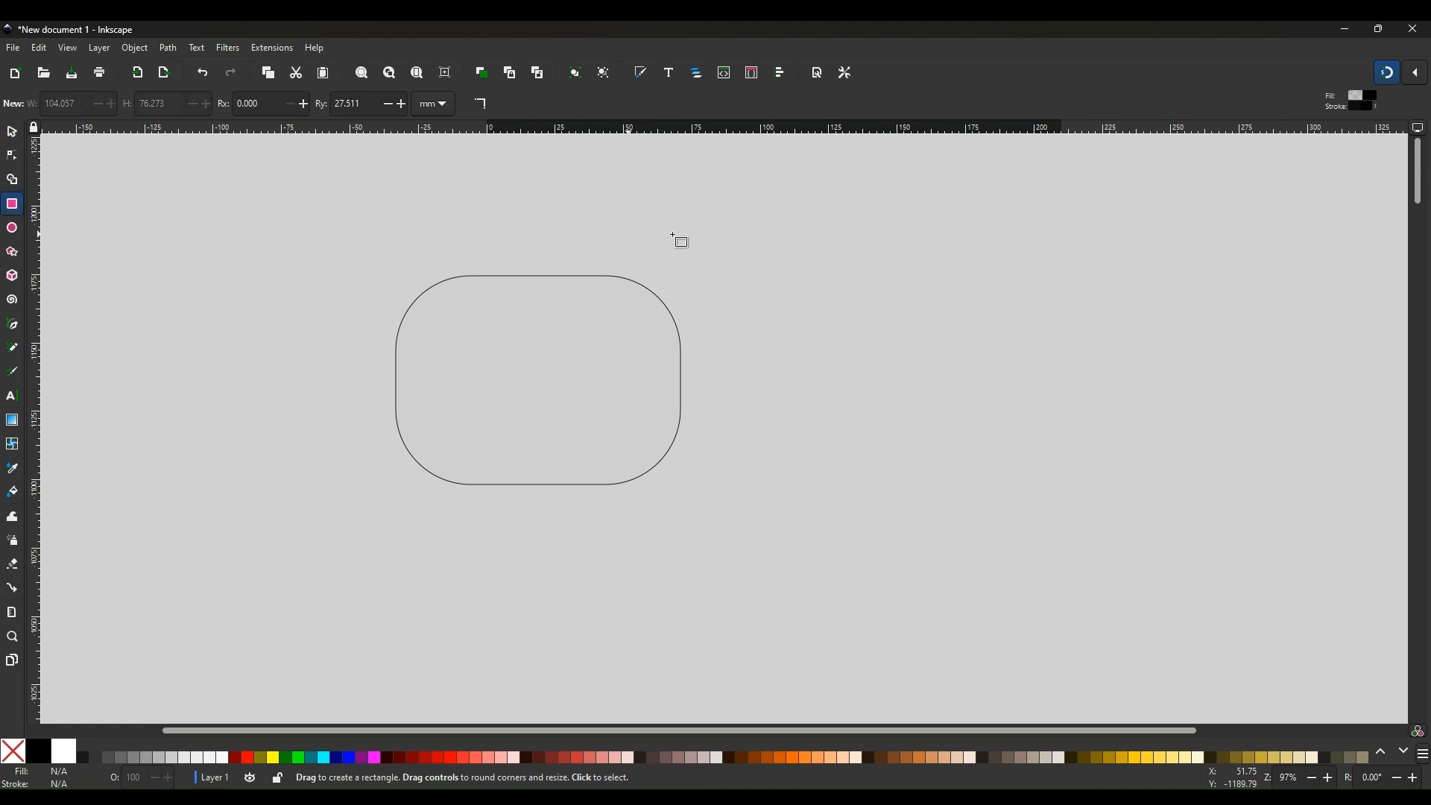
{"action": "mouse_move", "coordinate": [774, 243]}
{"action": "left_mouse_down"}
{"action": "mouse_move", "coordinate": [1029, 246]}
{"action": "mouse_move", "coordinate": [1018, 429]}
{"action": "mouse_move", "coordinate": [1069, 429]}
{"action": "left_mouse_up"}
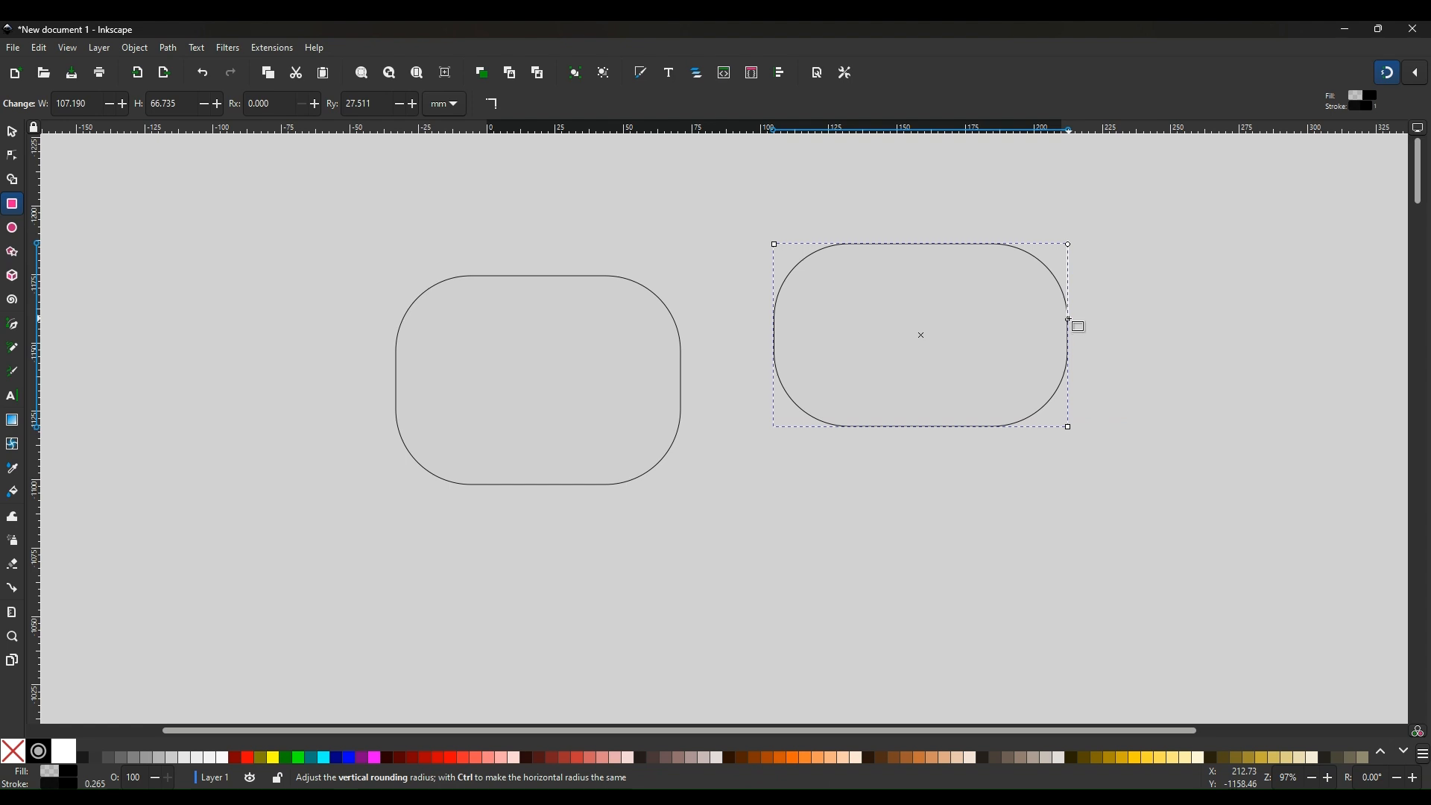
{"action": "left_click_drag", "start_coordinate": [1069, 321], "coordinate": [1069, 244]}
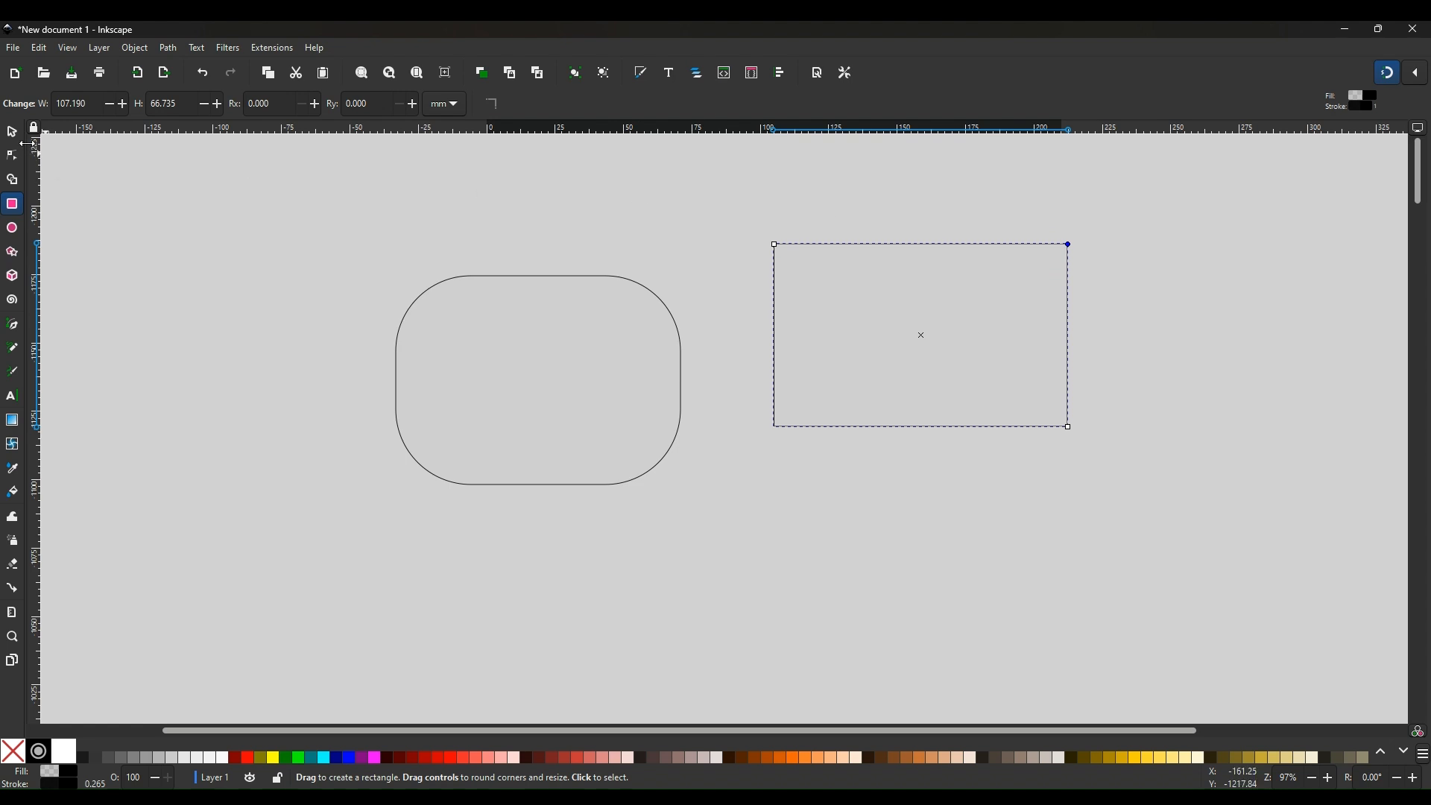
{"action": "left_click", "coordinate": [12, 133]}
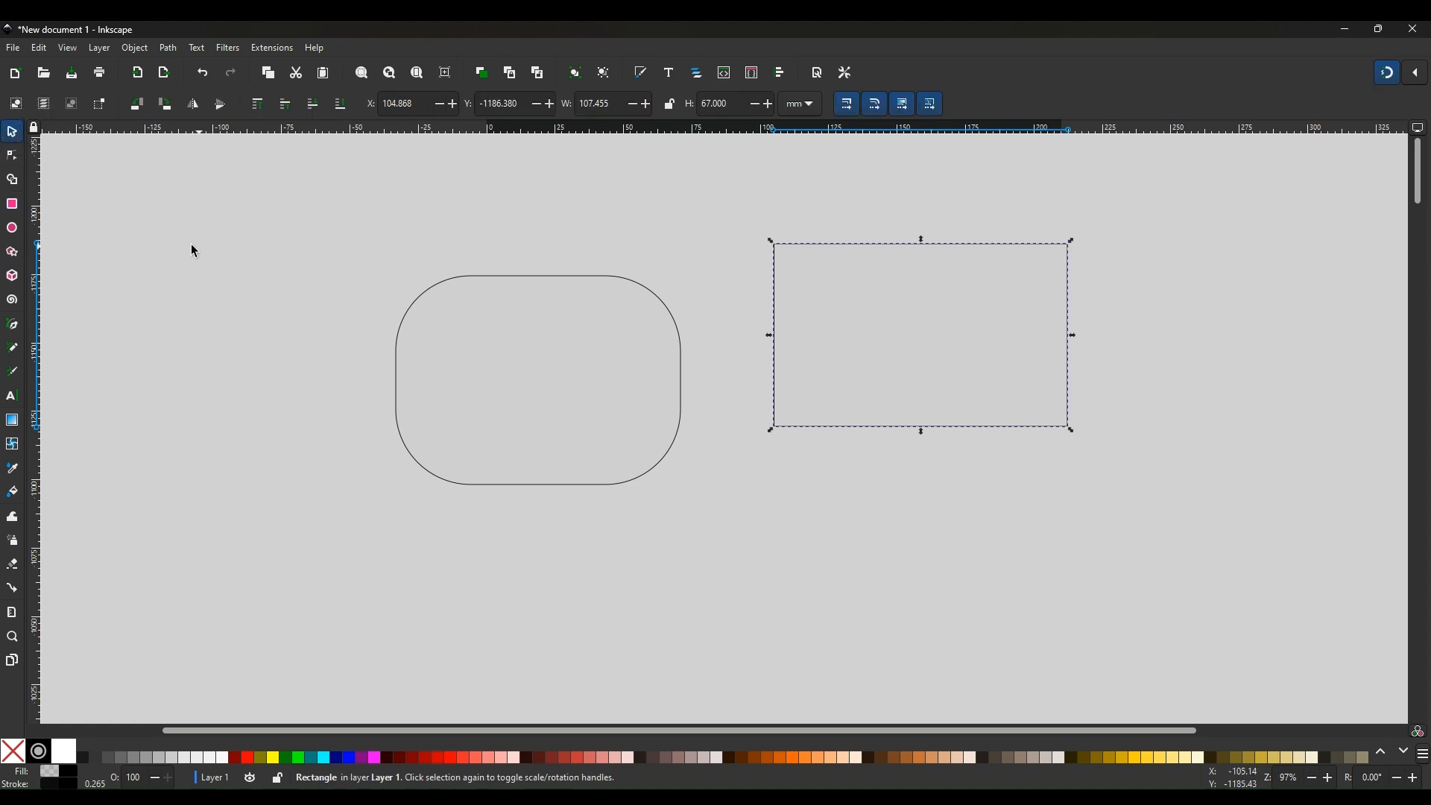
Draw a rectangle about 64 × 58 mm at the upper left of the canvas
{"action": "left_click", "coordinate": [12, 203]}
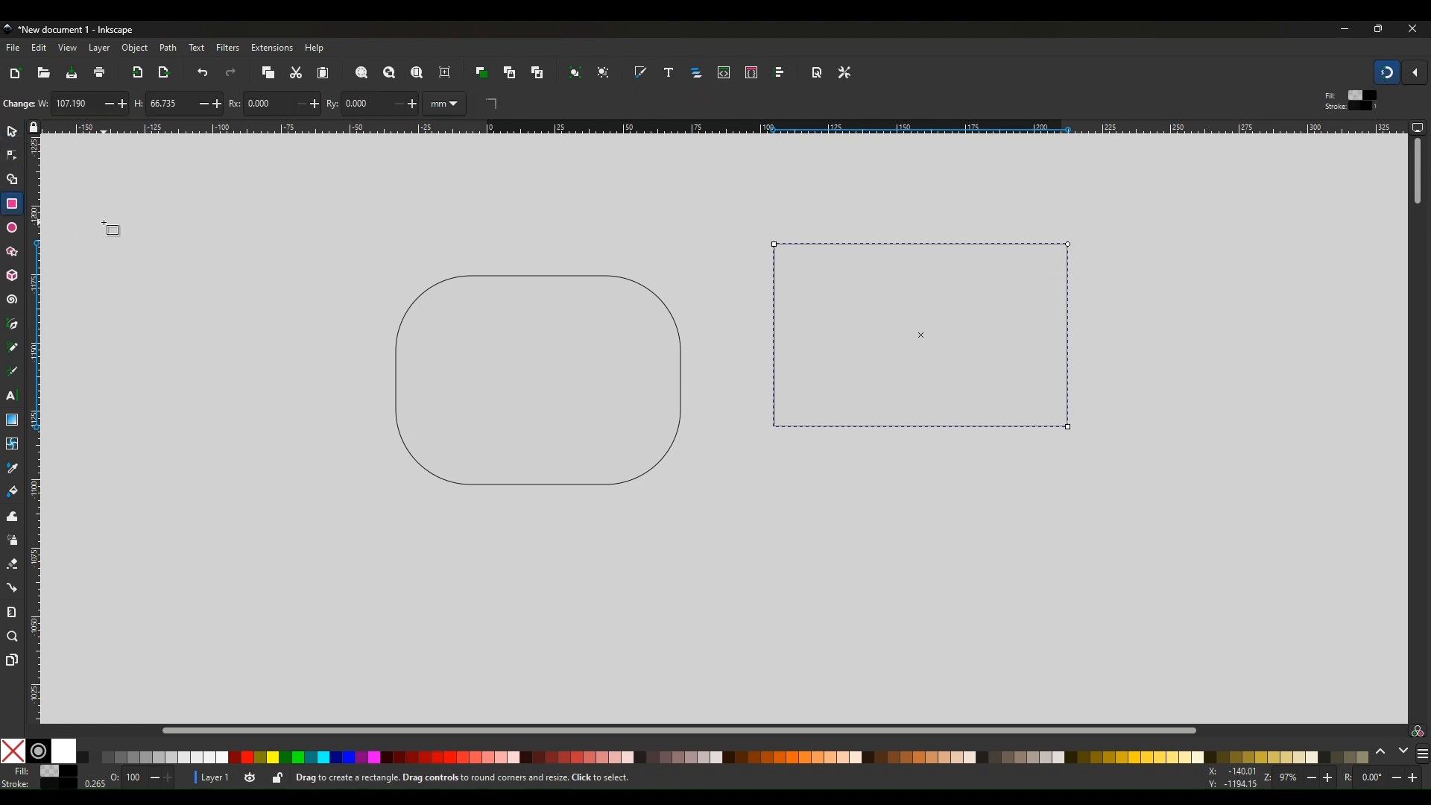
{"action": "left_click_drag", "start_coordinate": [104, 222], "coordinate": [280, 381]}
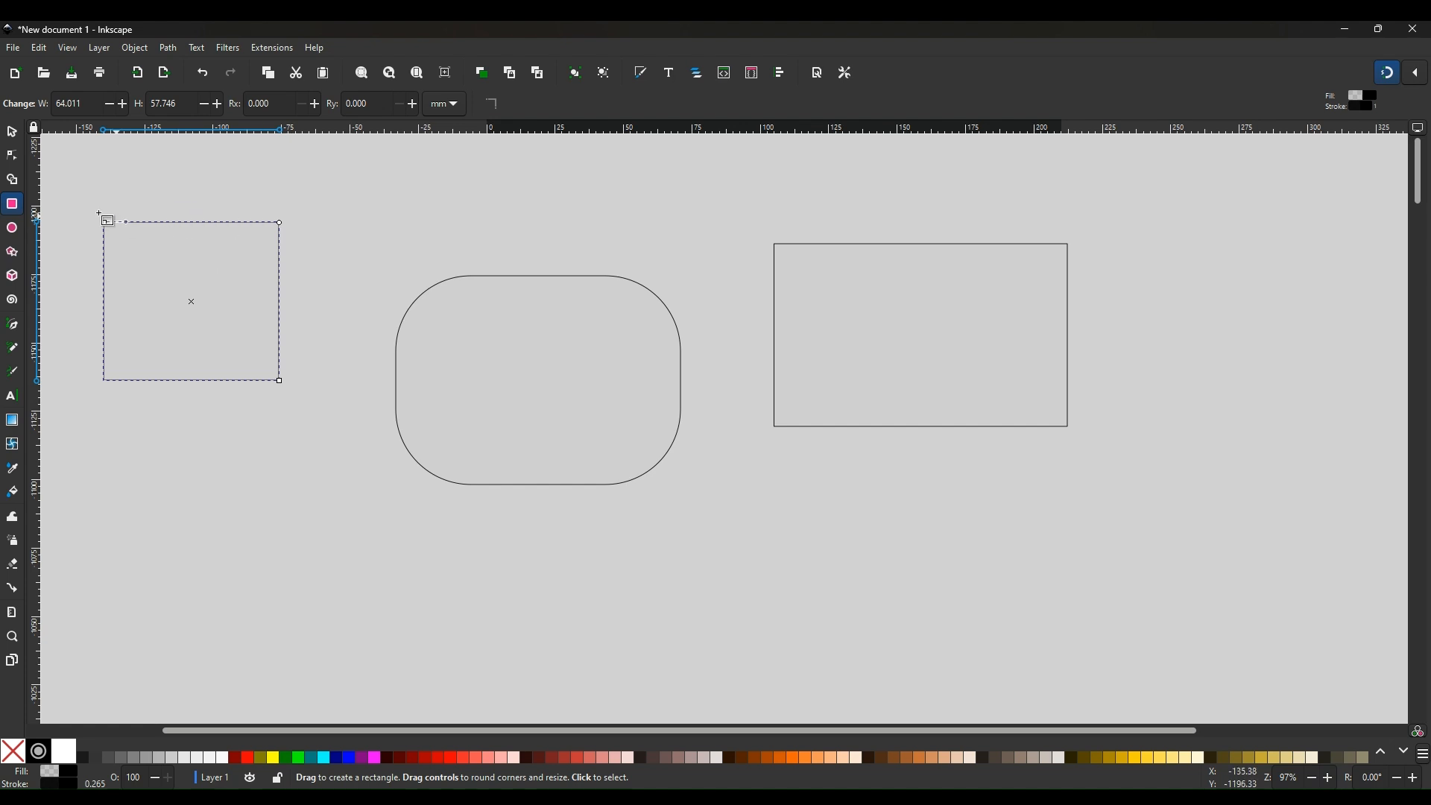
{"action": "left_click", "coordinate": [12, 134]}
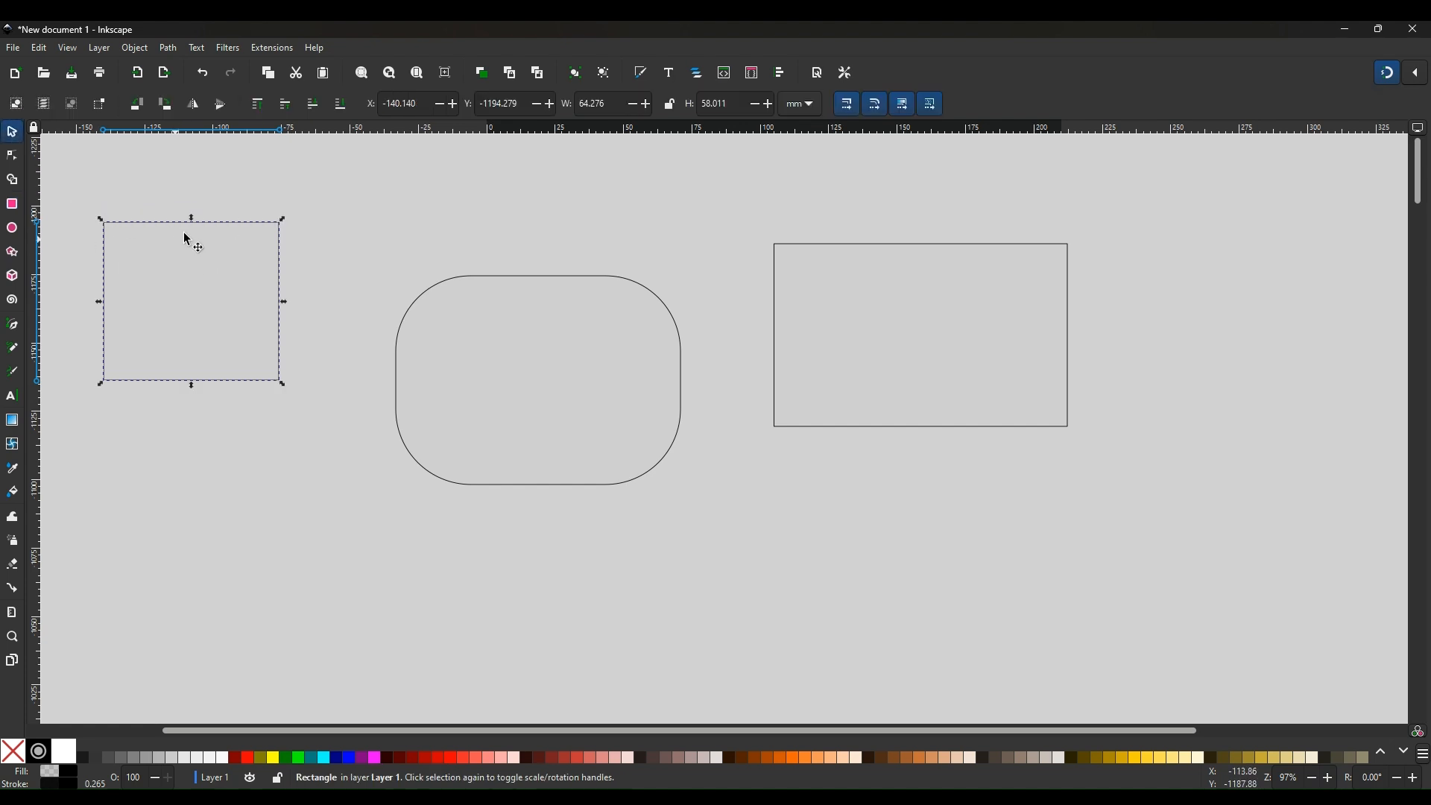